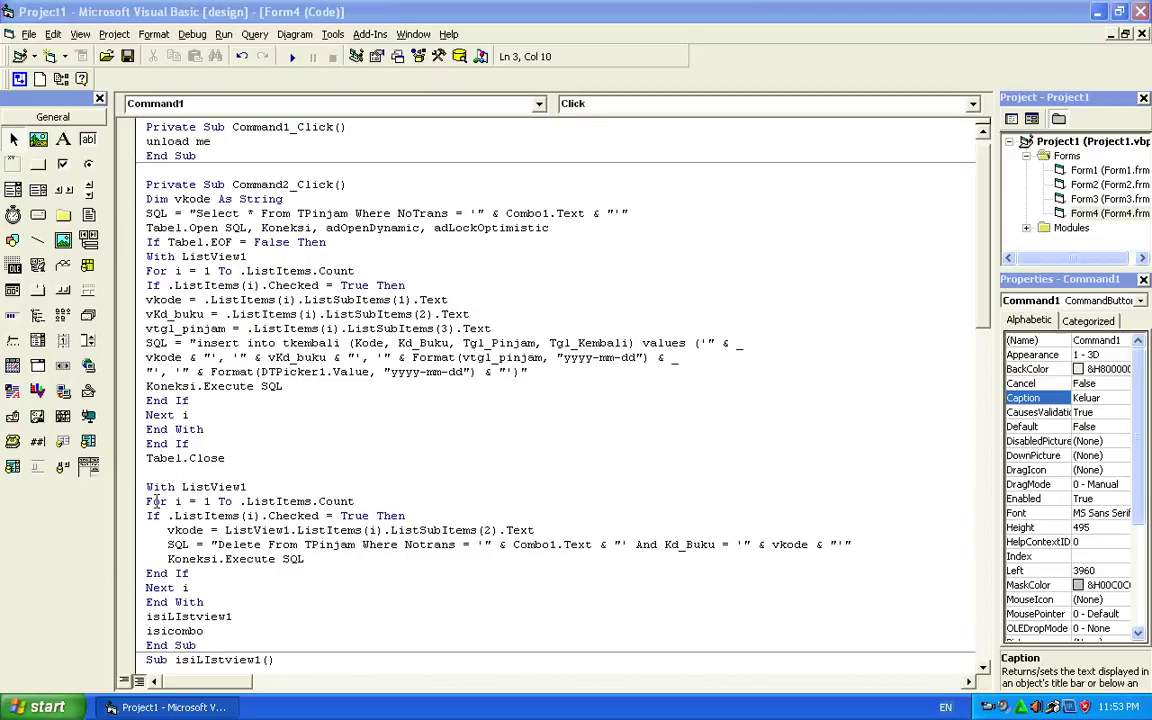
- Start the PHPTriad MySQL-D database server
left_click(38, 707)
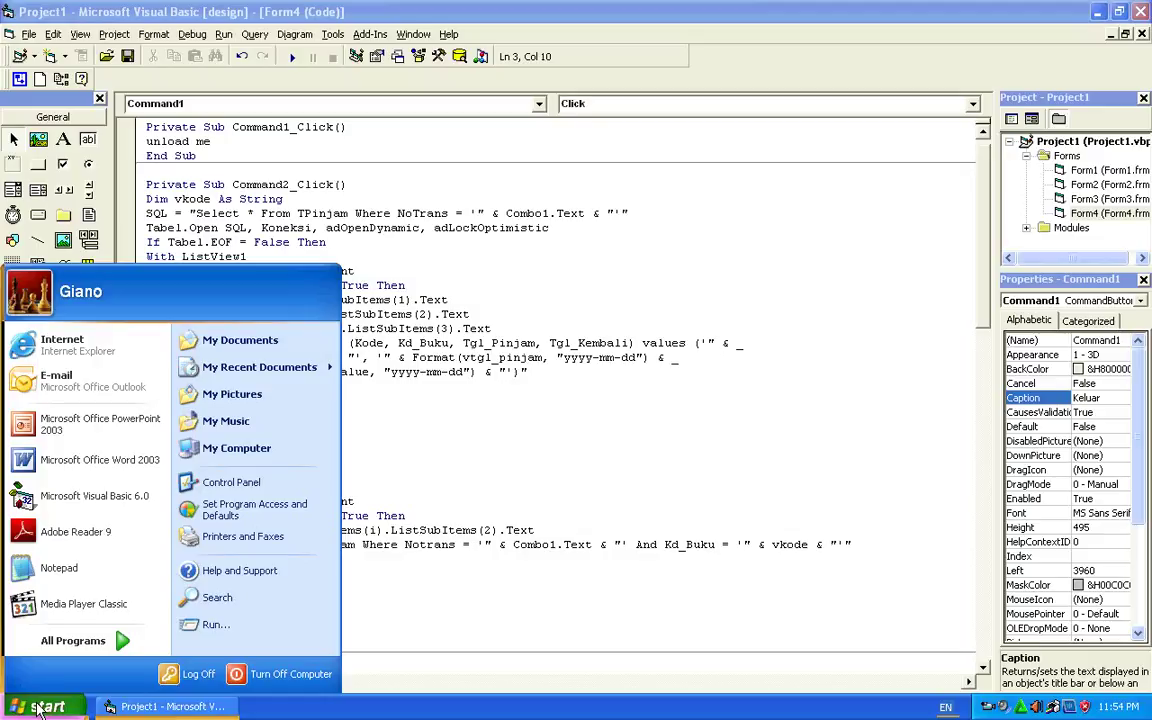
mouse_move(67, 651)
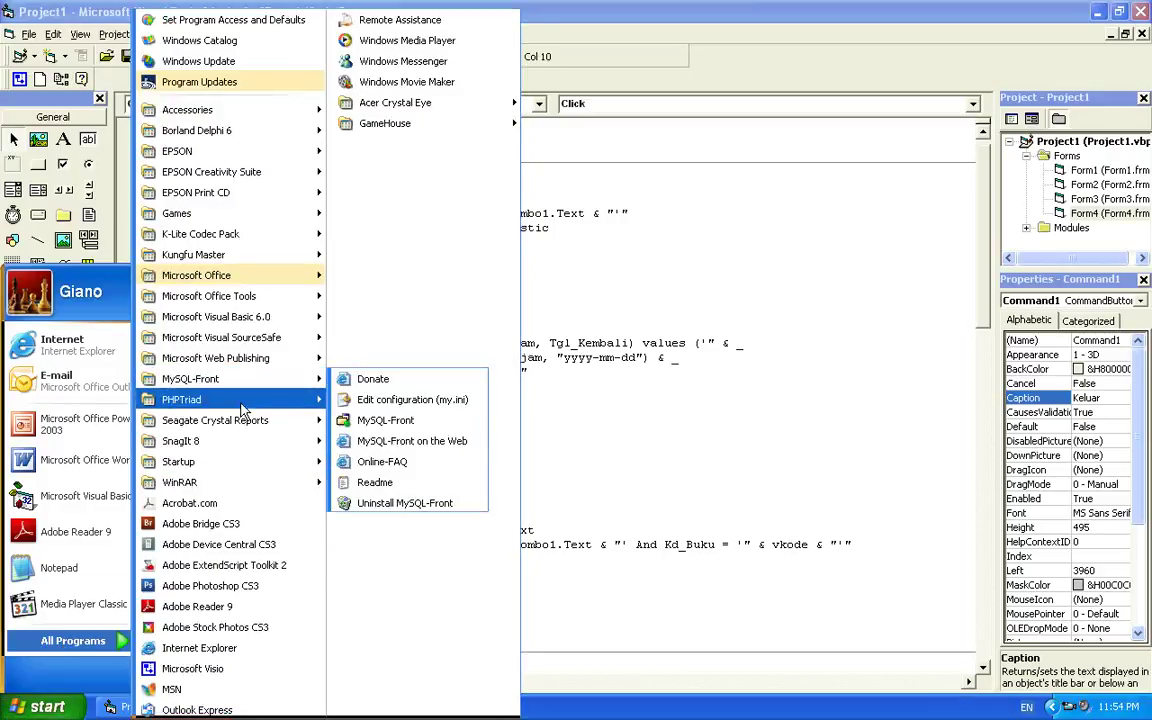
mouse_move(236, 405)
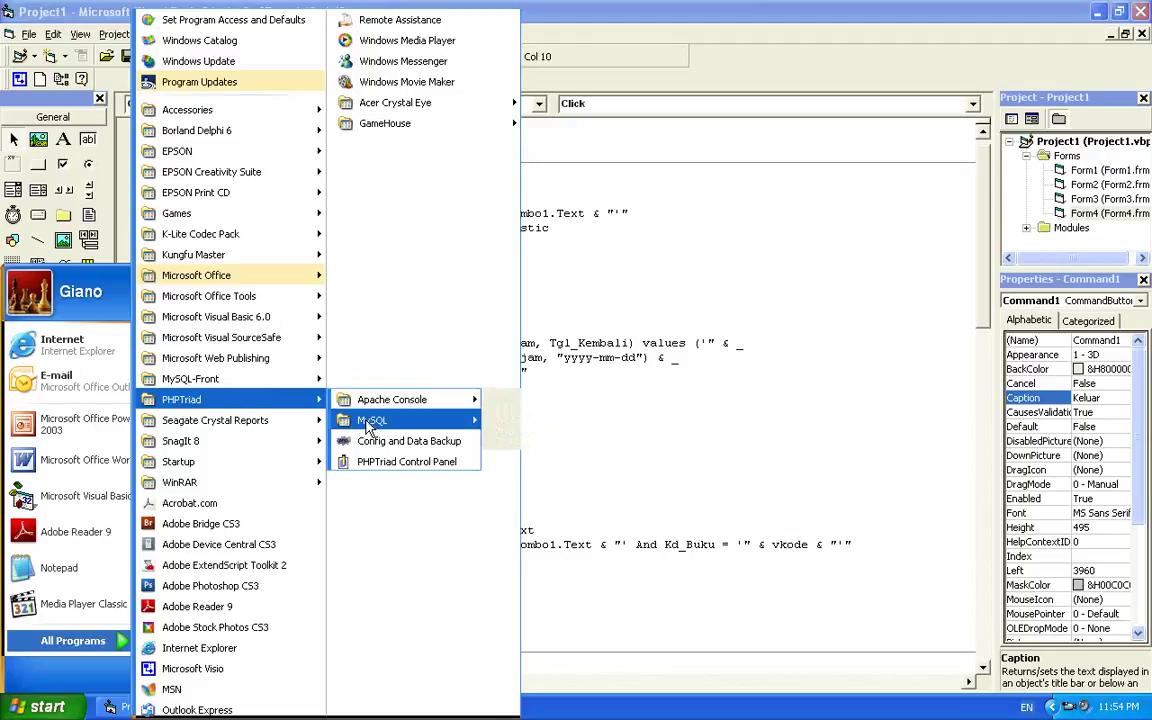
mouse_move(430, 424)
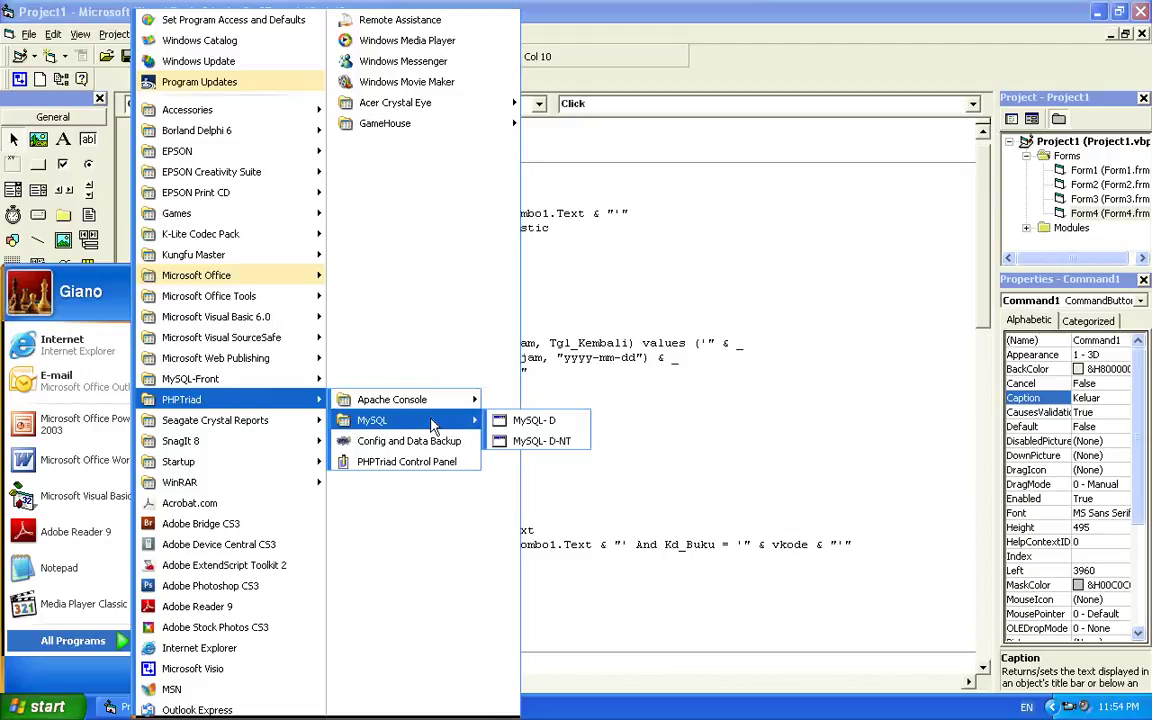
left_click(502, 422)
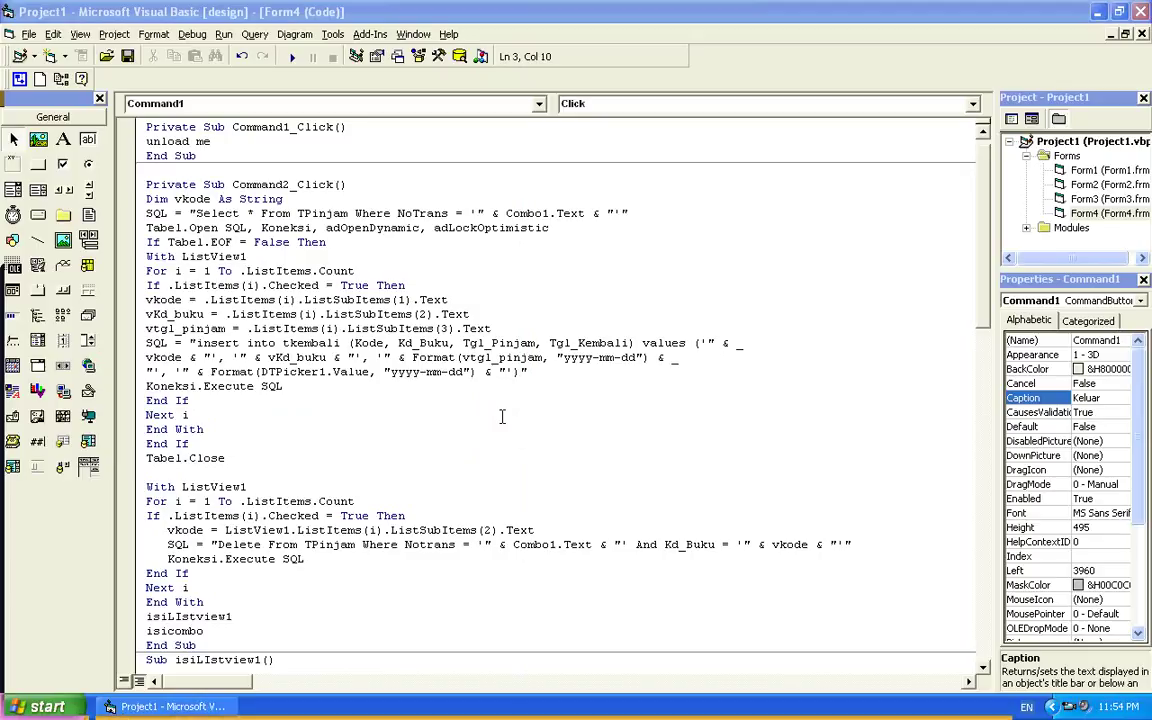
- Switch to the Seagate 32-bit Crystal Report Designer and start a new report with the Standard expert
left_click(68, 705)
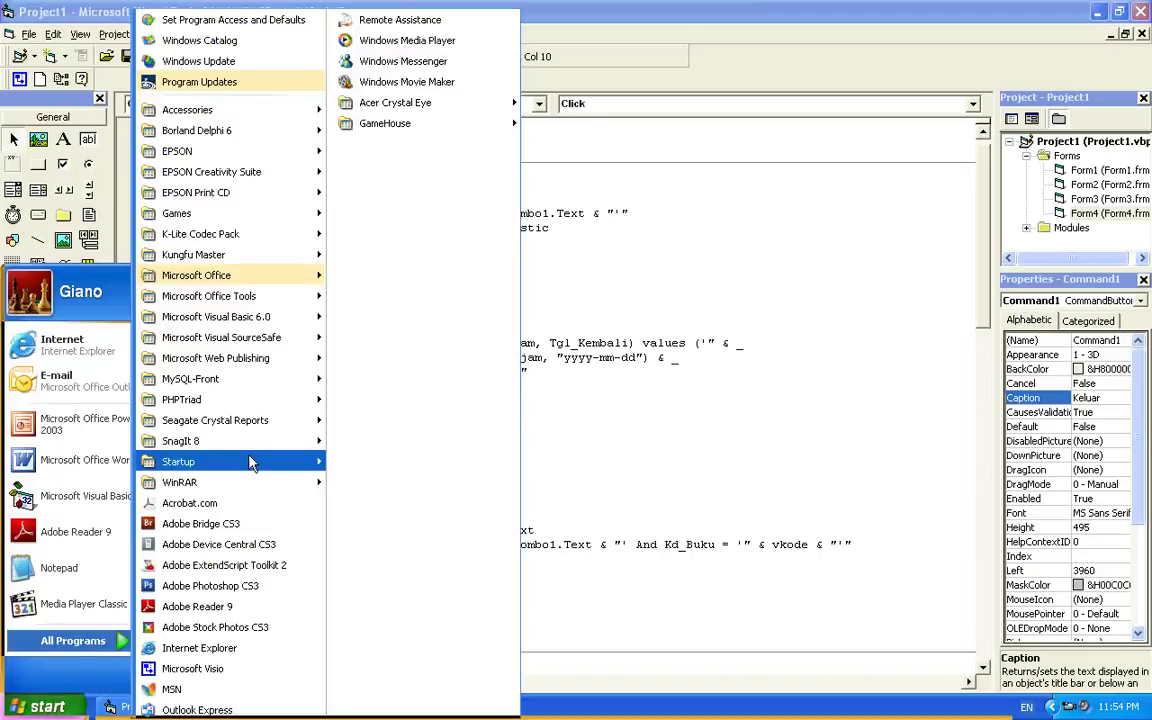
mouse_move(258, 320)
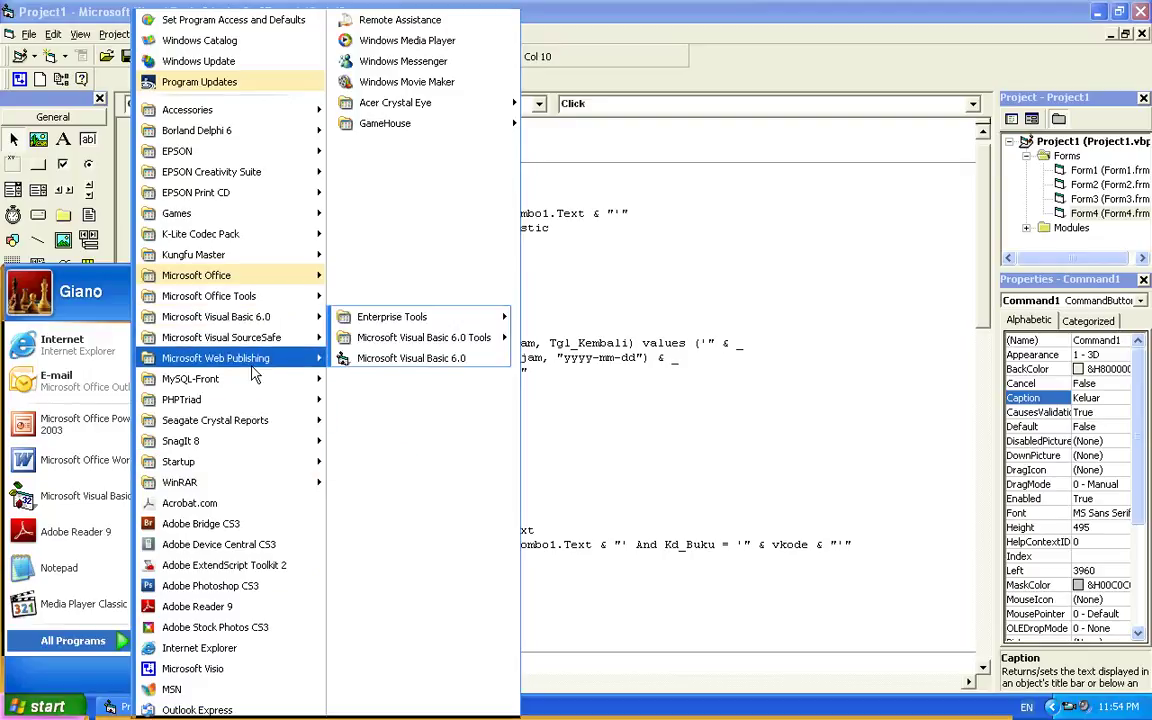
mouse_move(253, 385)
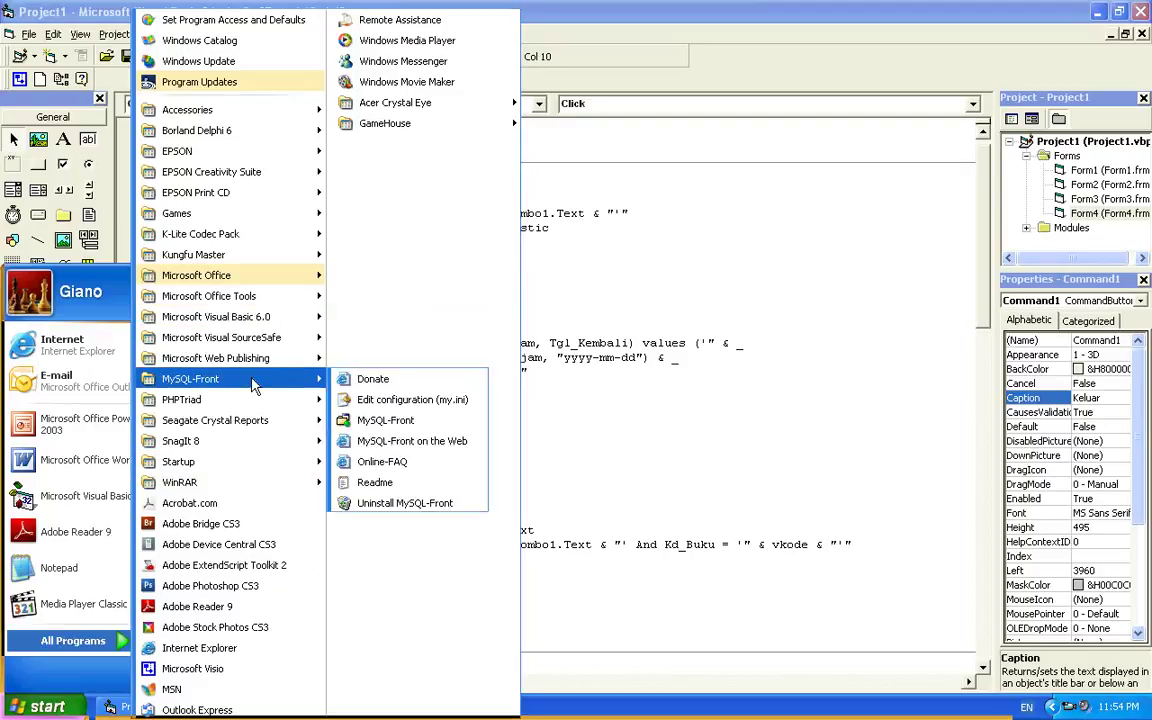
mouse_move(256, 426)
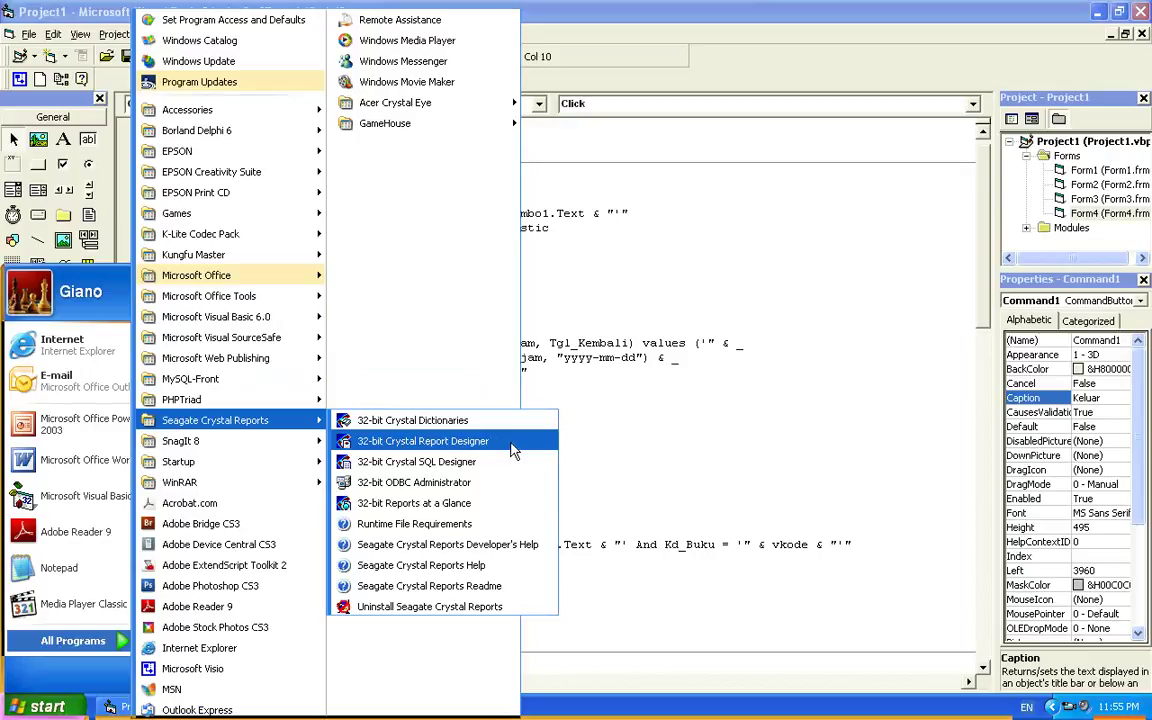
left_click(511, 451)
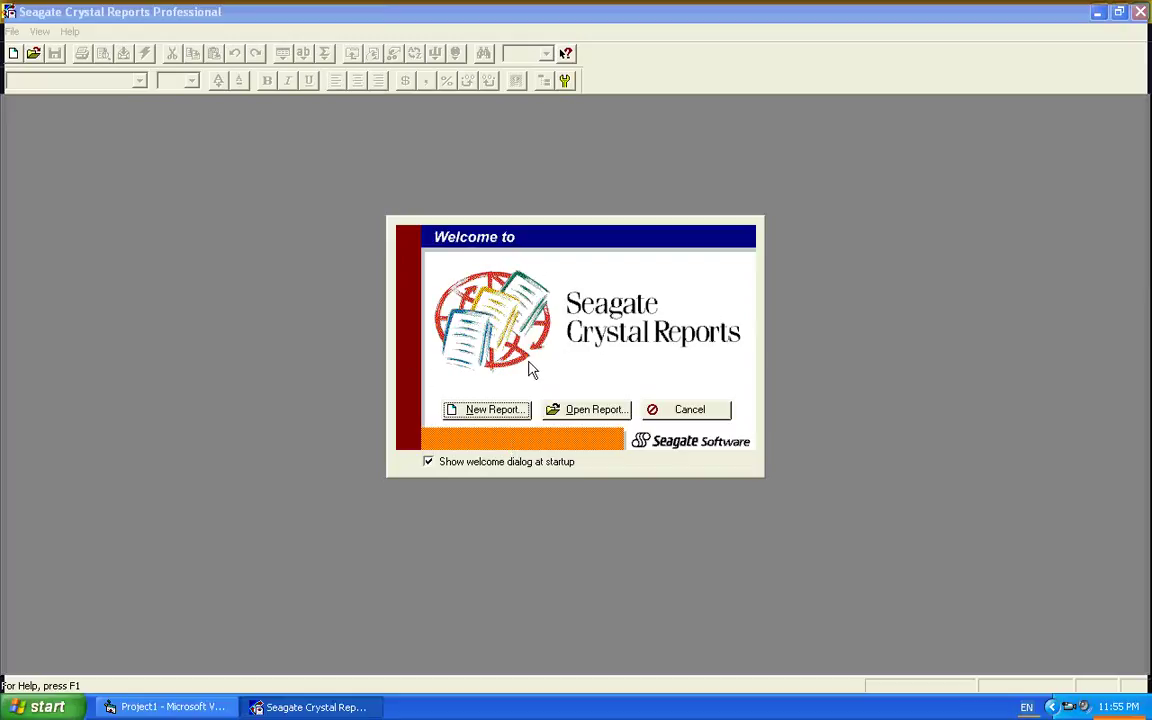
left_click(487, 410)
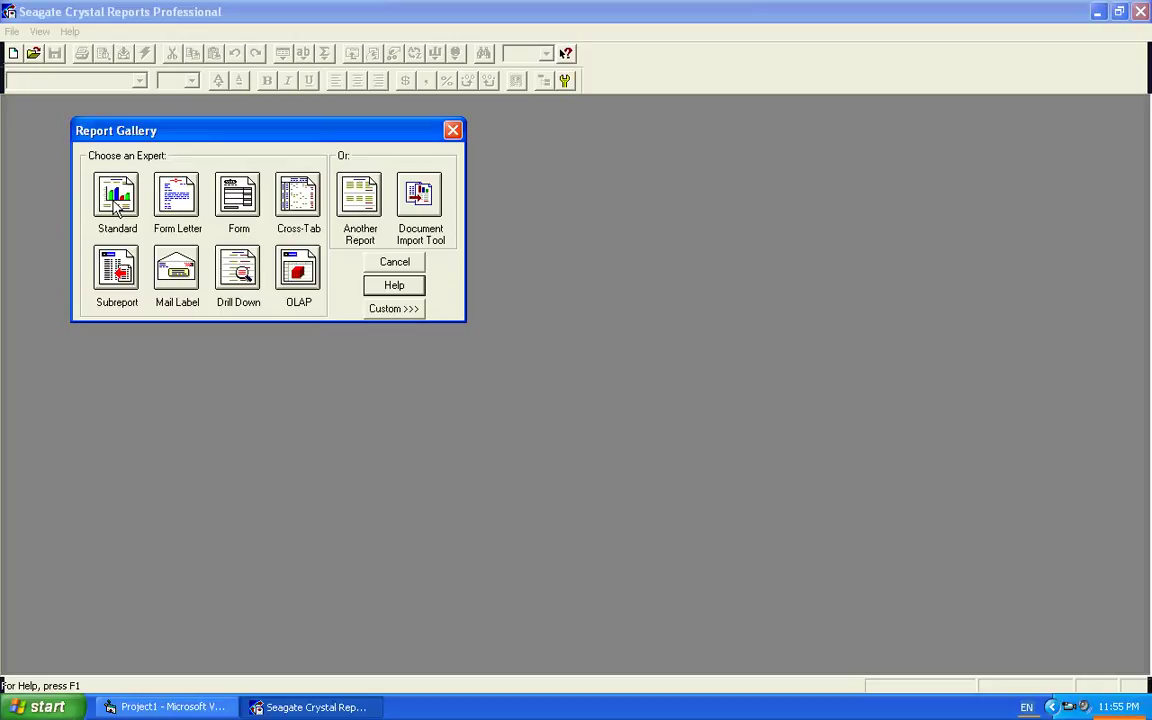
left_click(117, 200)
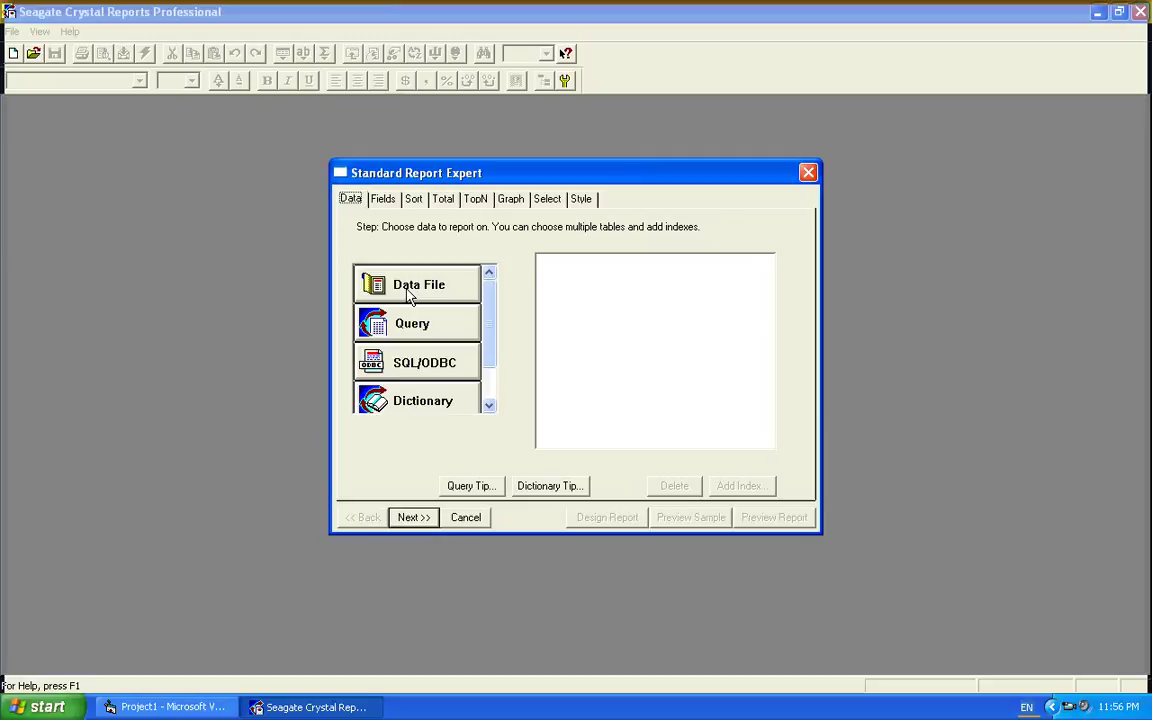
- Choose SQL/ODBC data for the report and log on to the ODBC - dsnpustaka server
left_click(392, 369)
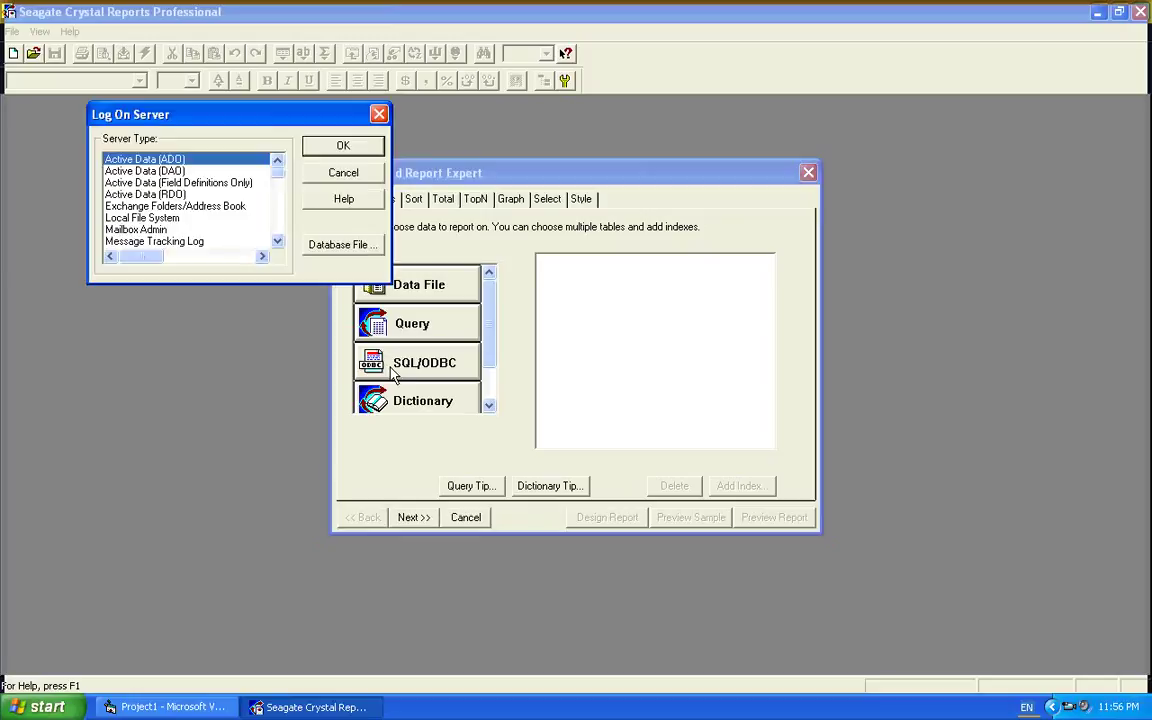
left_click(278, 242)
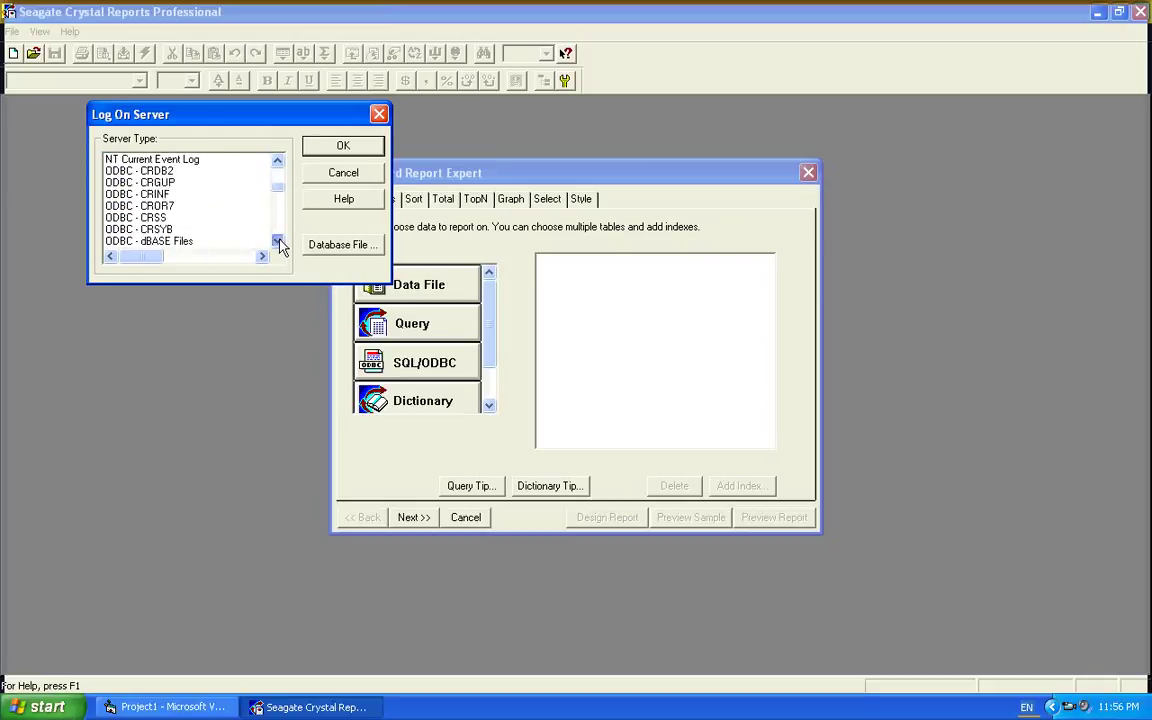
left_click_drag(280, 246, 280, 246)
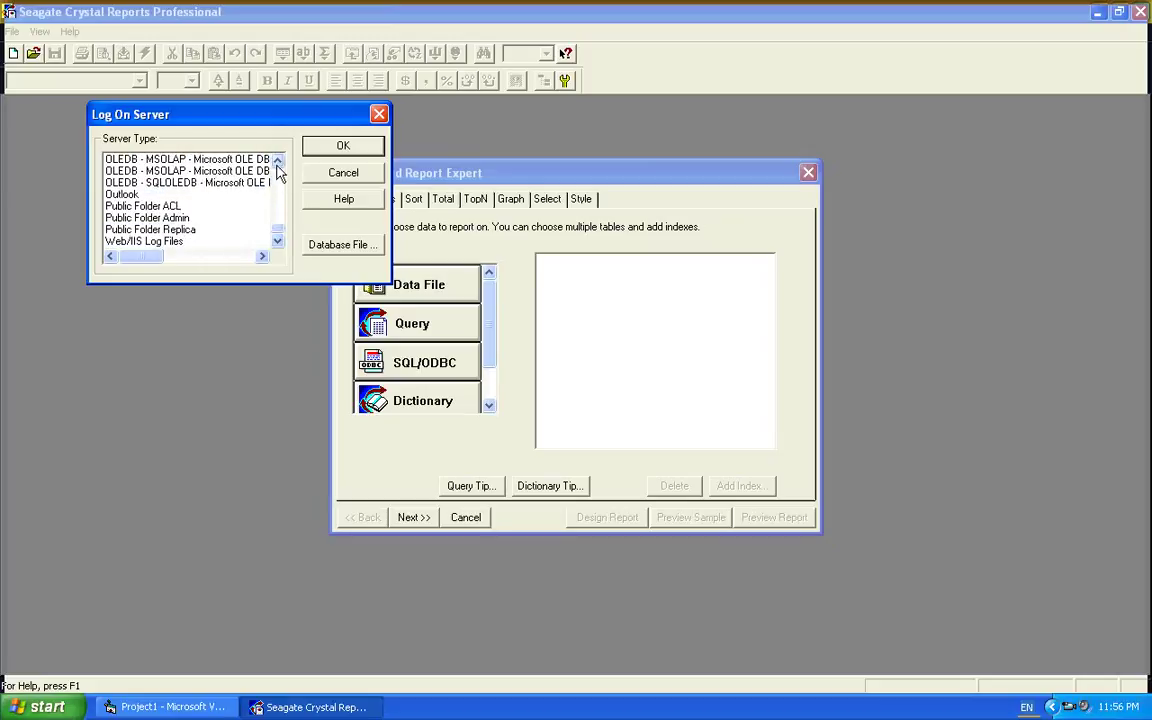
left_click_drag(278, 165, 278, 165)
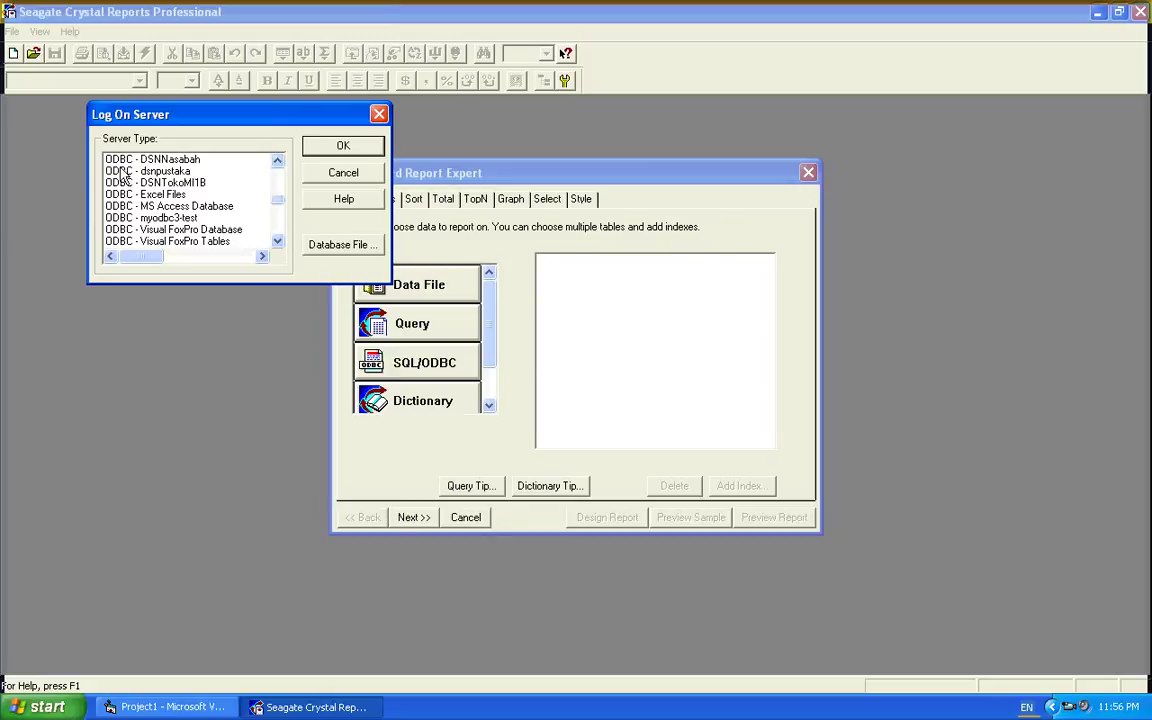
left_click(164, 172)
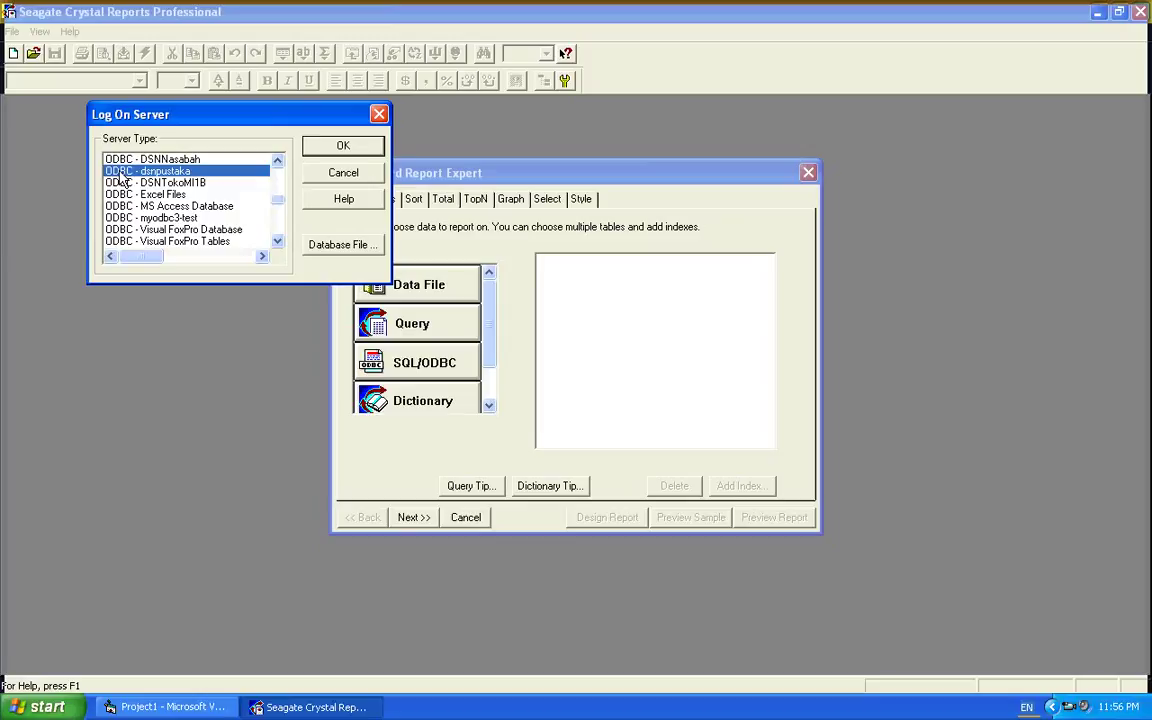
left_click(343, 147)
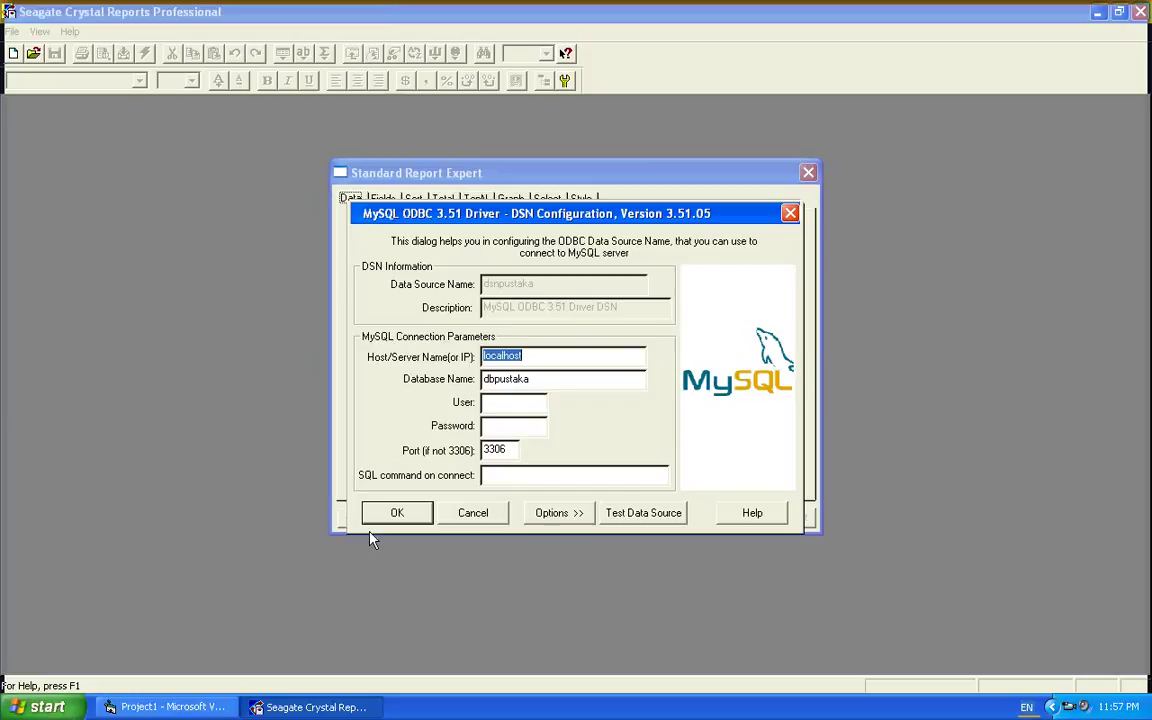
- Test the dsnpustaka data source connection and accept the MySQL ODBC driver configuration
left_click(643, 513)
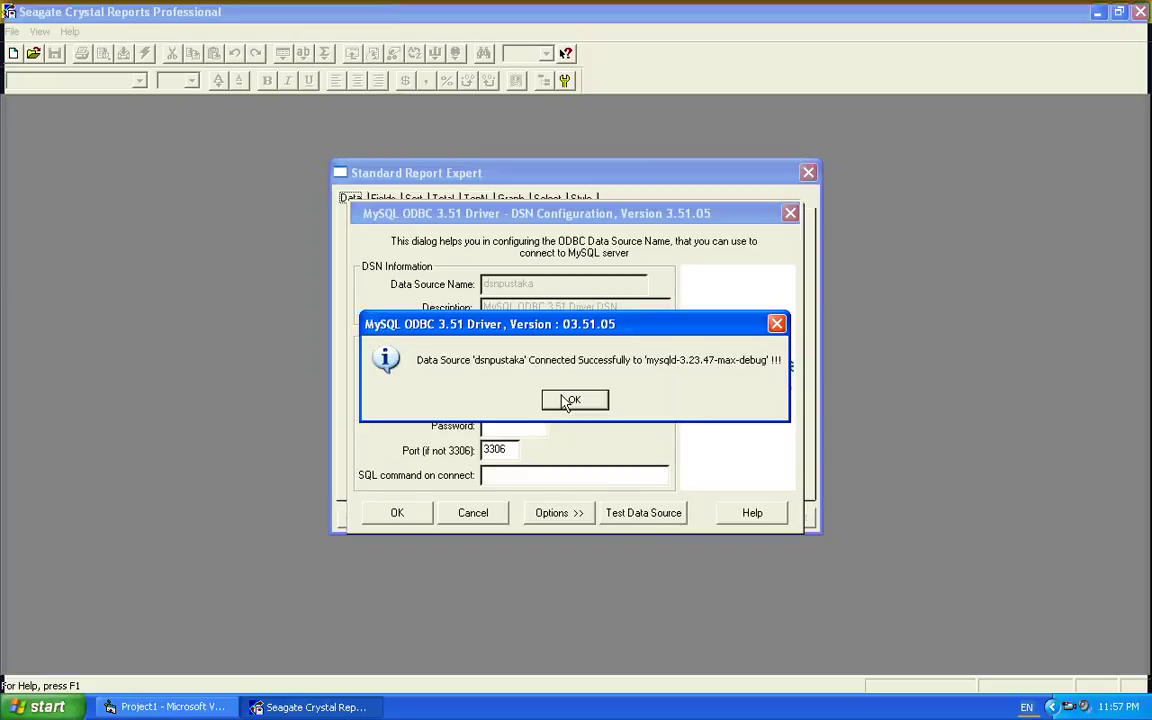
left_click(567, 401)
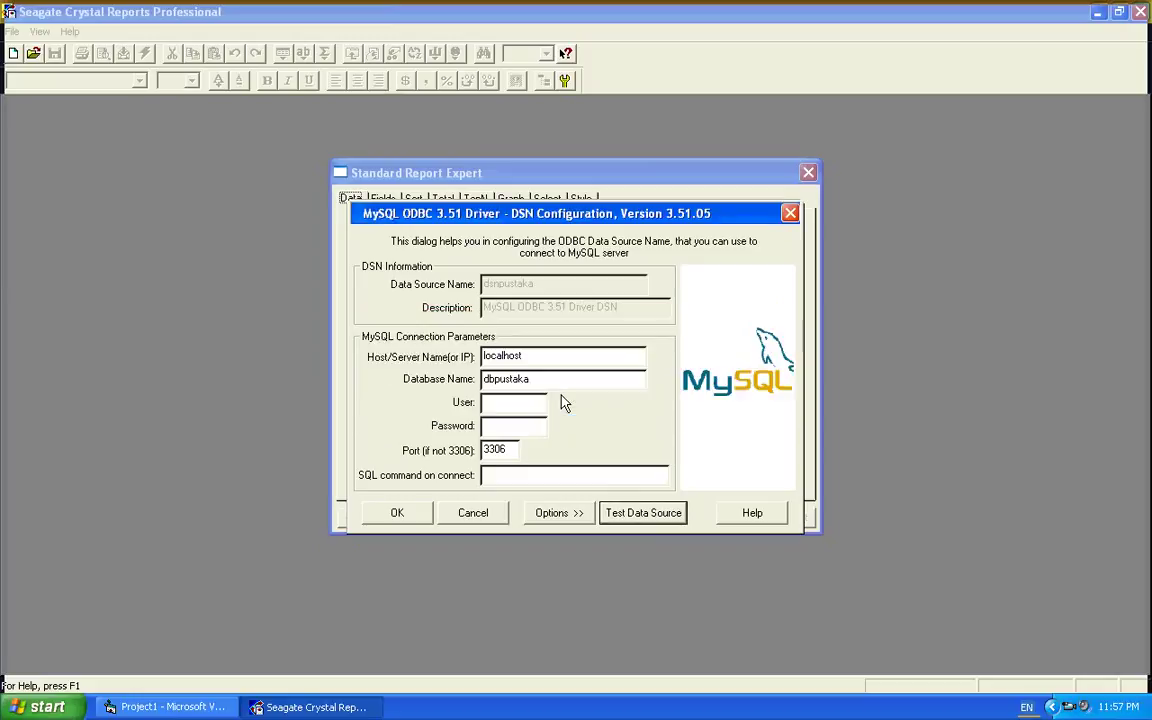
left_click(400, 513)
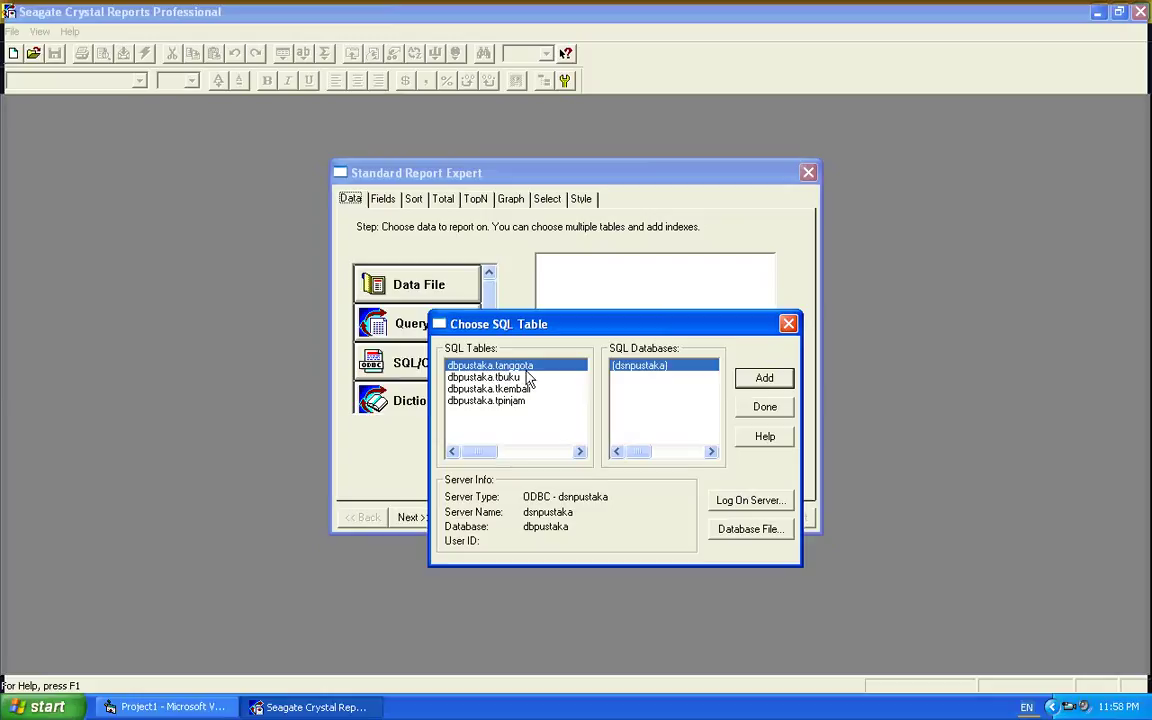
- Add the dbpustaka.tanggota table to the report data and proceed to the field selection
left_click(762, 380)
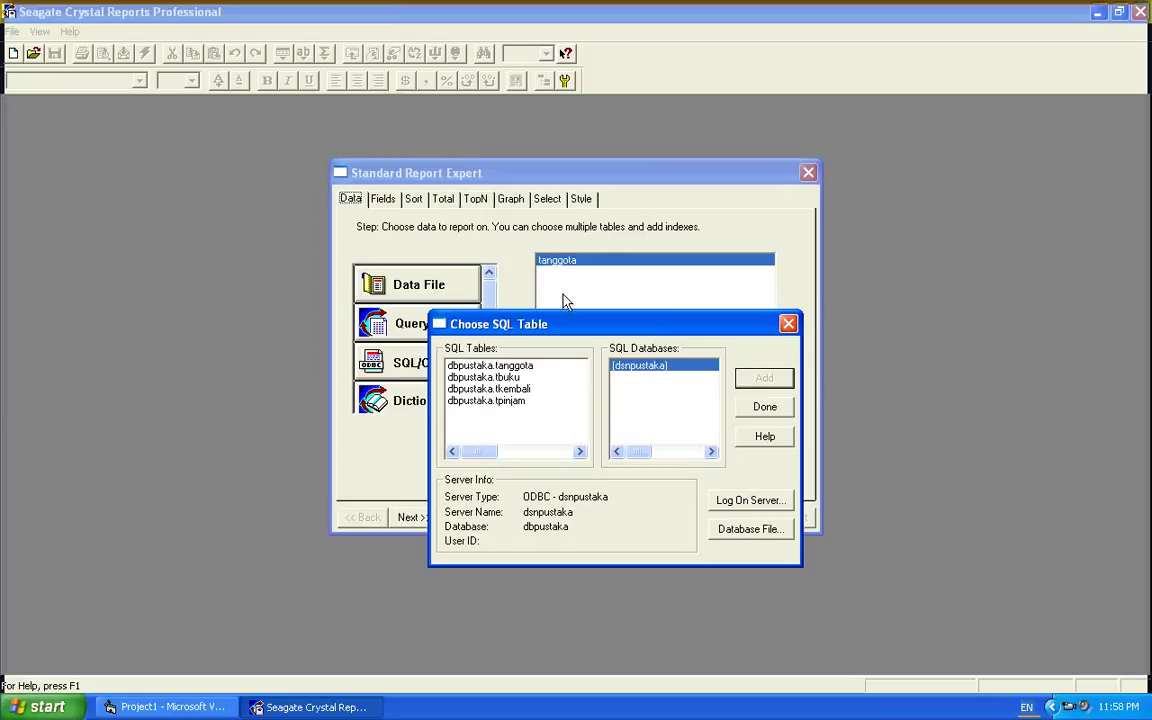
left_click(762, 409)
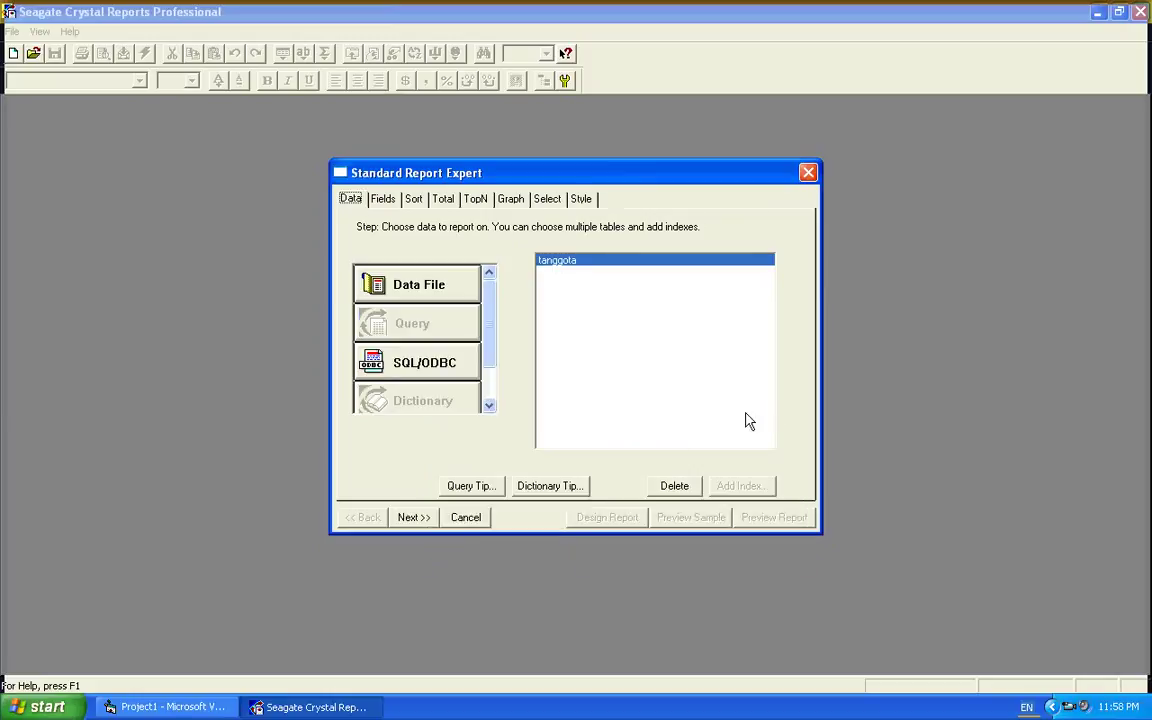
left_click(414, 517)
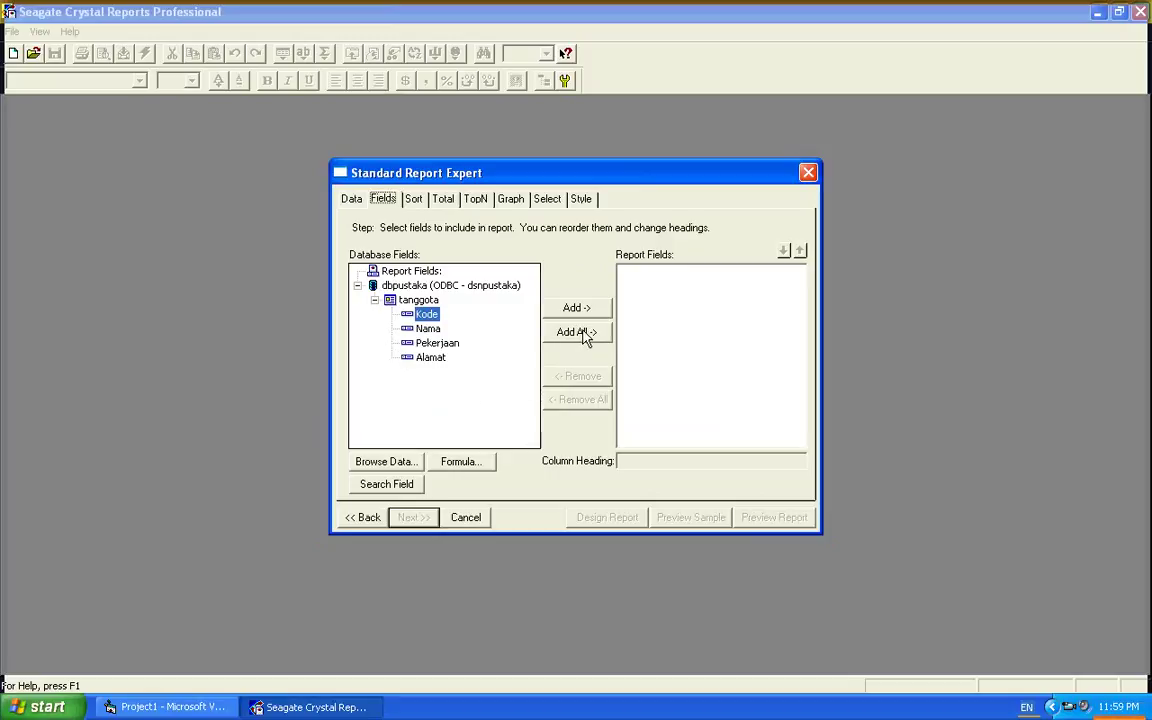
- Include all tanggota fields in the report and open it in design view
left_click(586, 338)
left_click(640, 306)
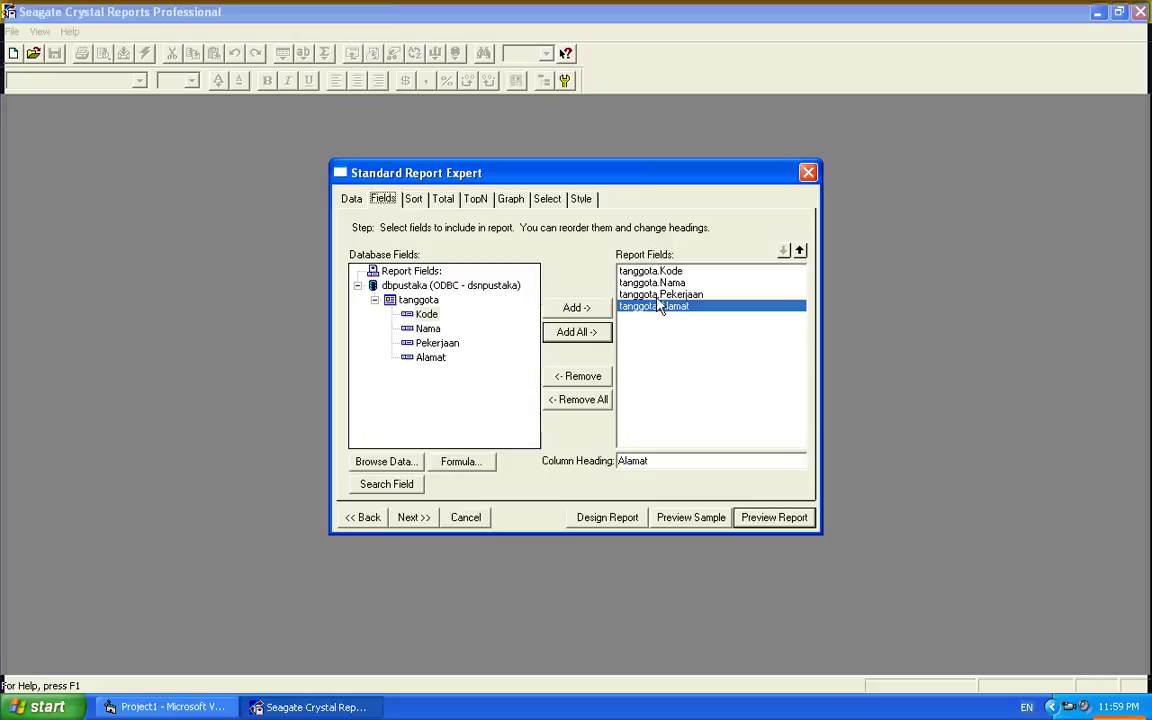
left_click(597, 524)
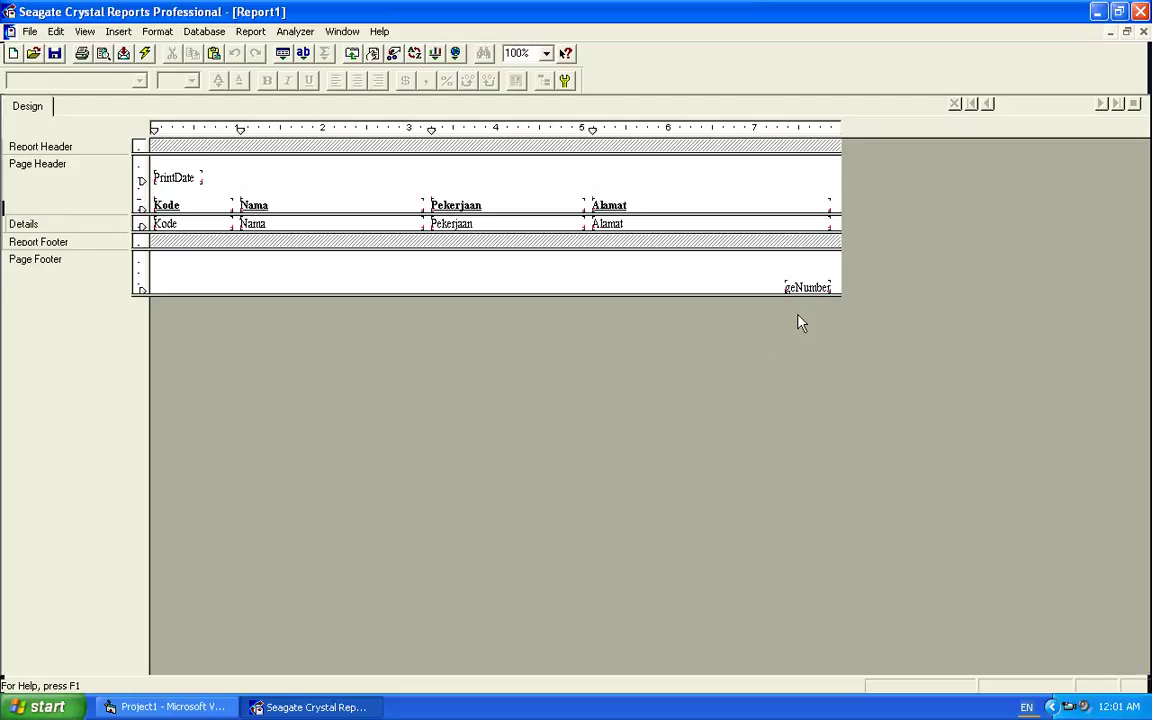
- Delete the PrintDate field from the Page Header section
left_click(179, 182)
left_click(207, 176)
left_click(166, 177)
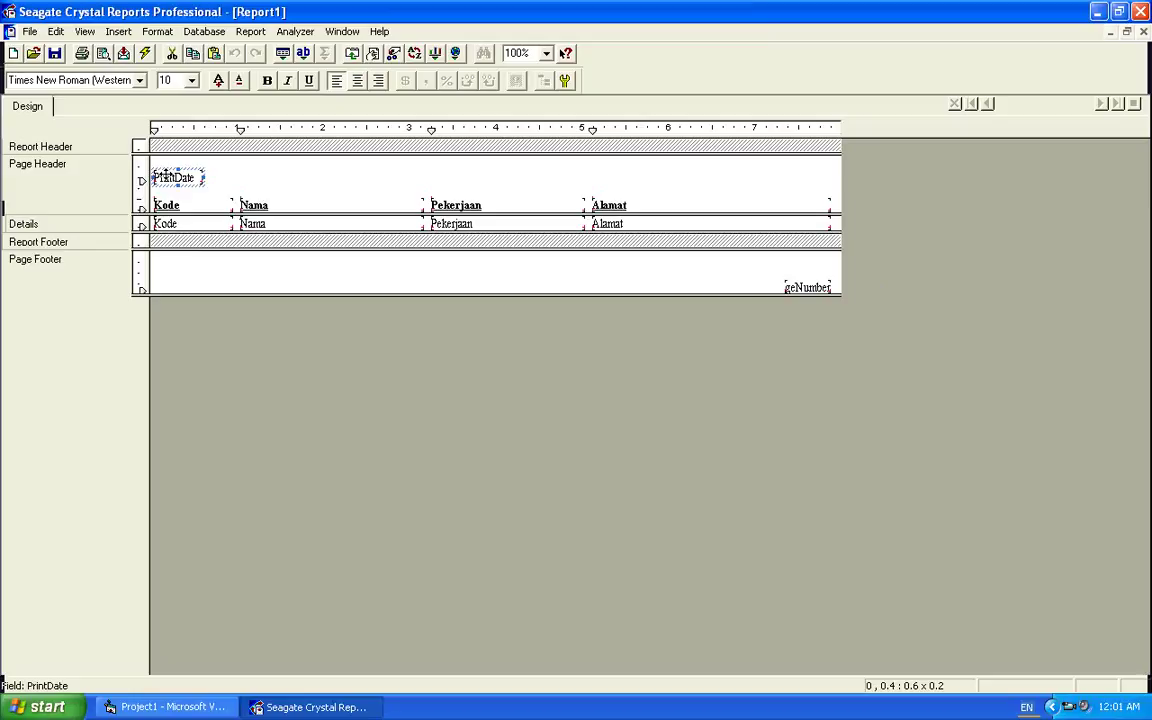
key("Delete")
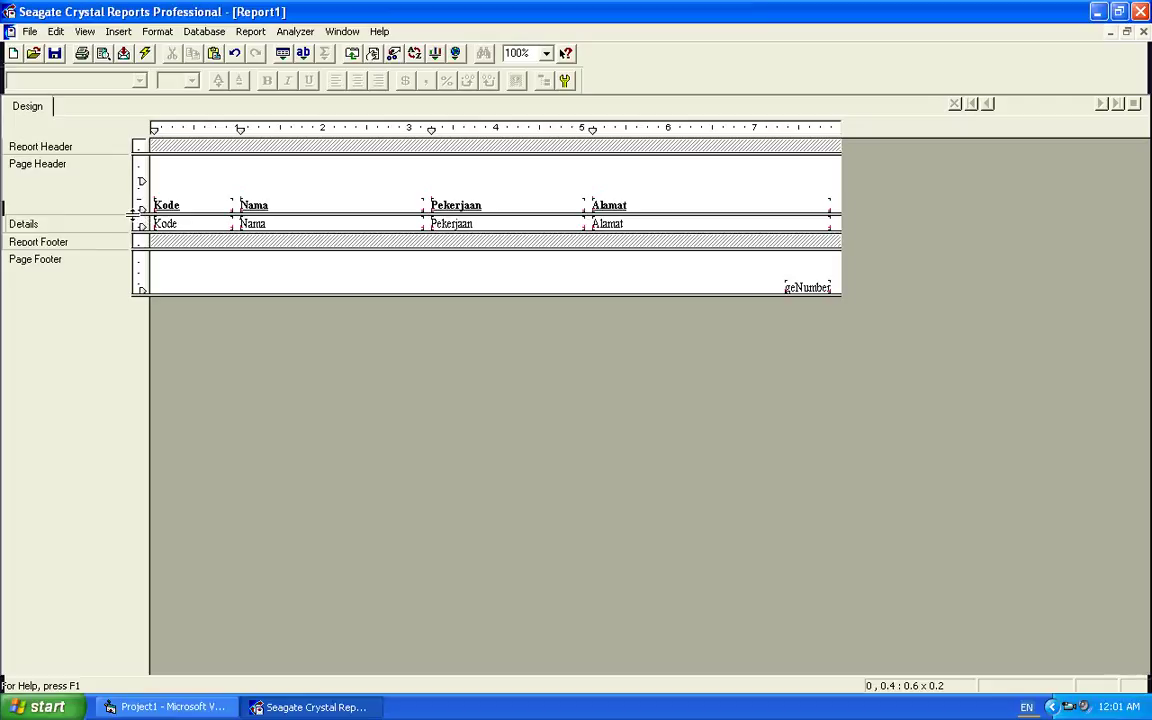
- Make the Page Header section taller and move the column headings down to its lower edge
left_click_drag(131, 214, 130, 244)
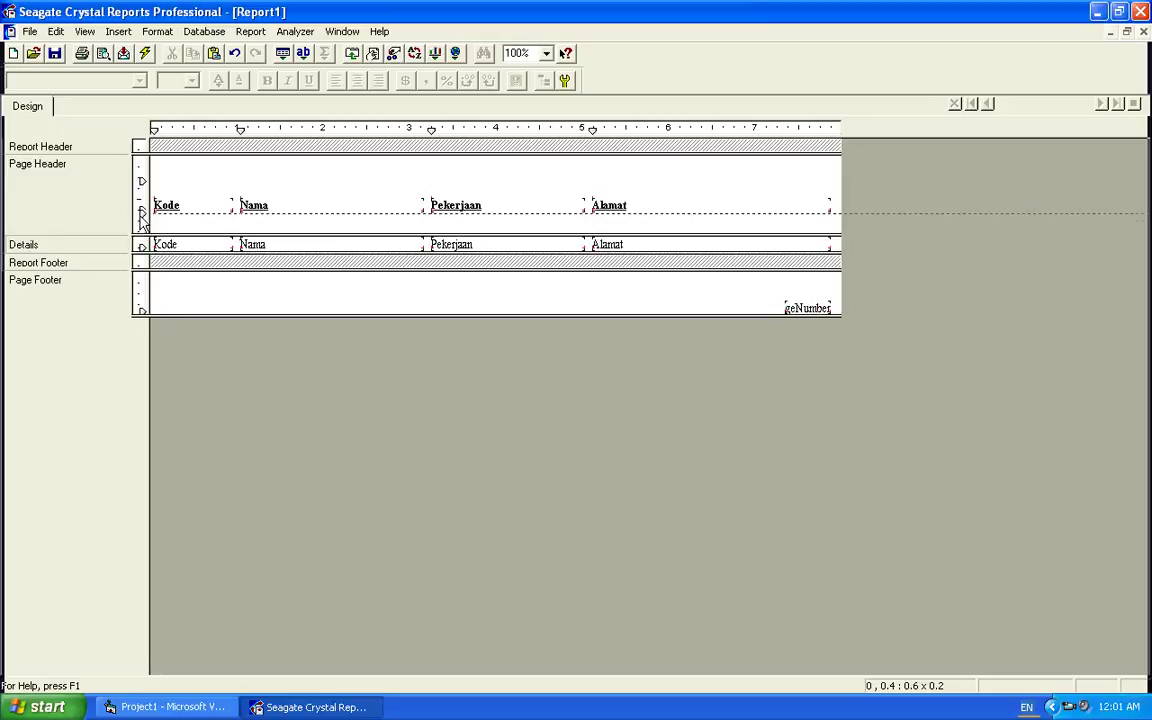
left_click_drag(142, 221, 142, 229)
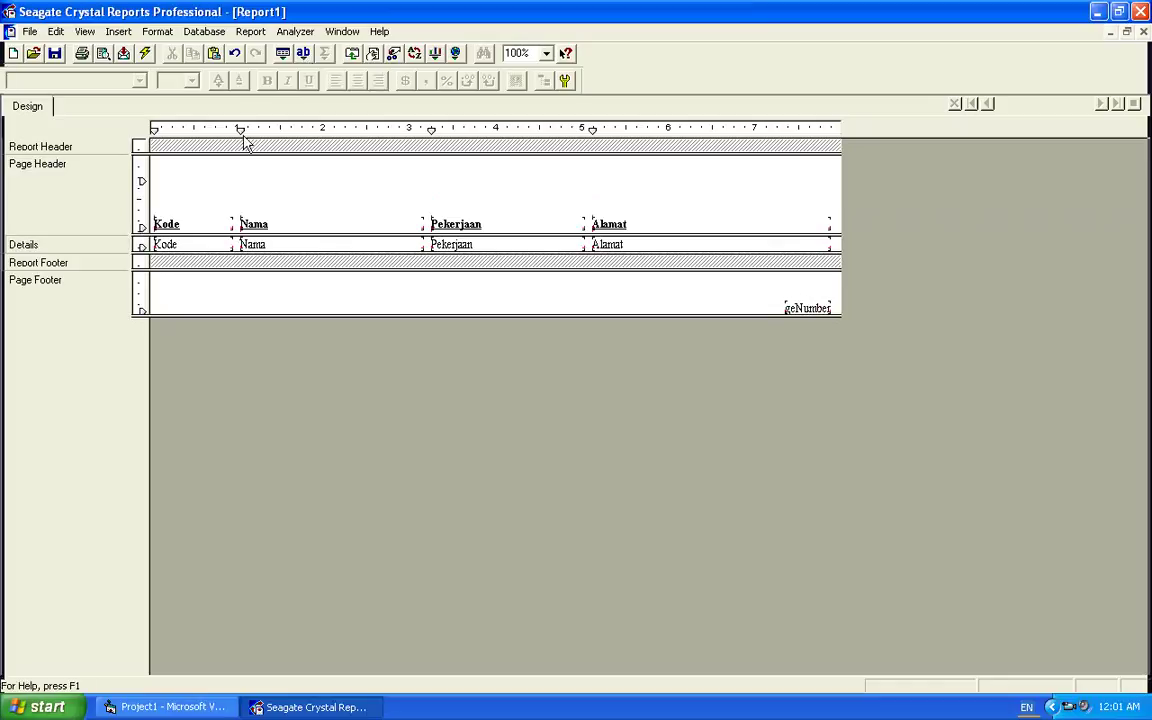
- Insert a text object reading "PUSTAKA KITA BERSAMA" at the upper left of the Page Header section
left_click(306, 55)
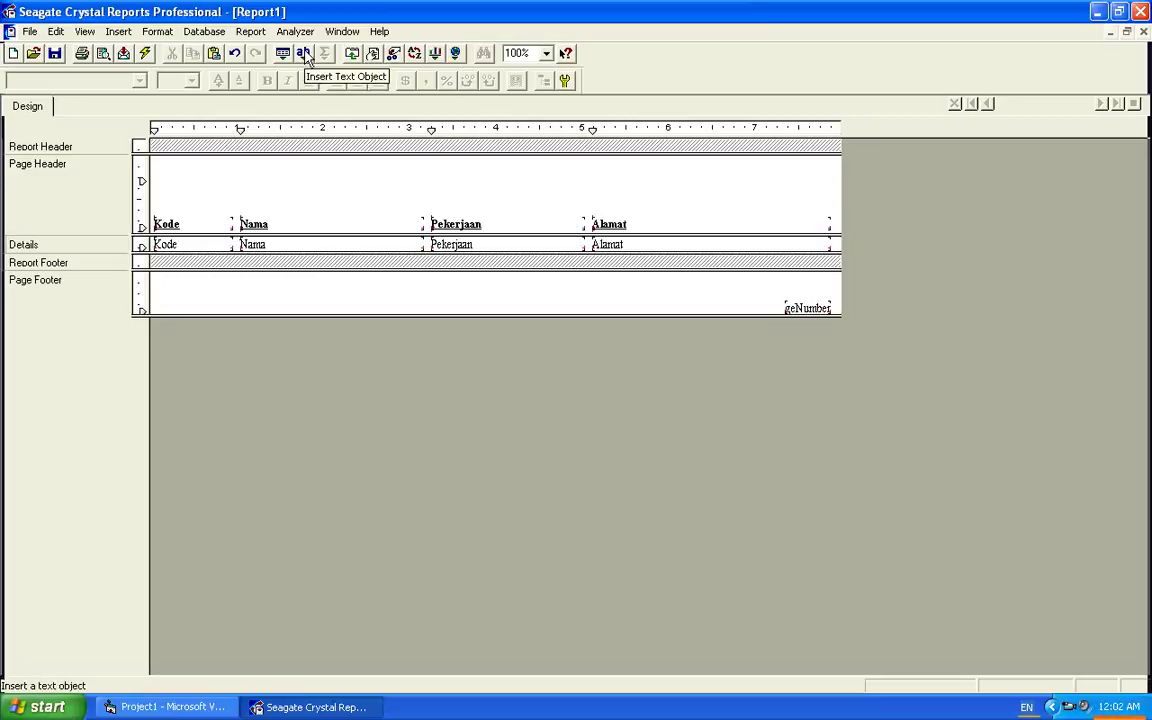
left_click(304, 54)
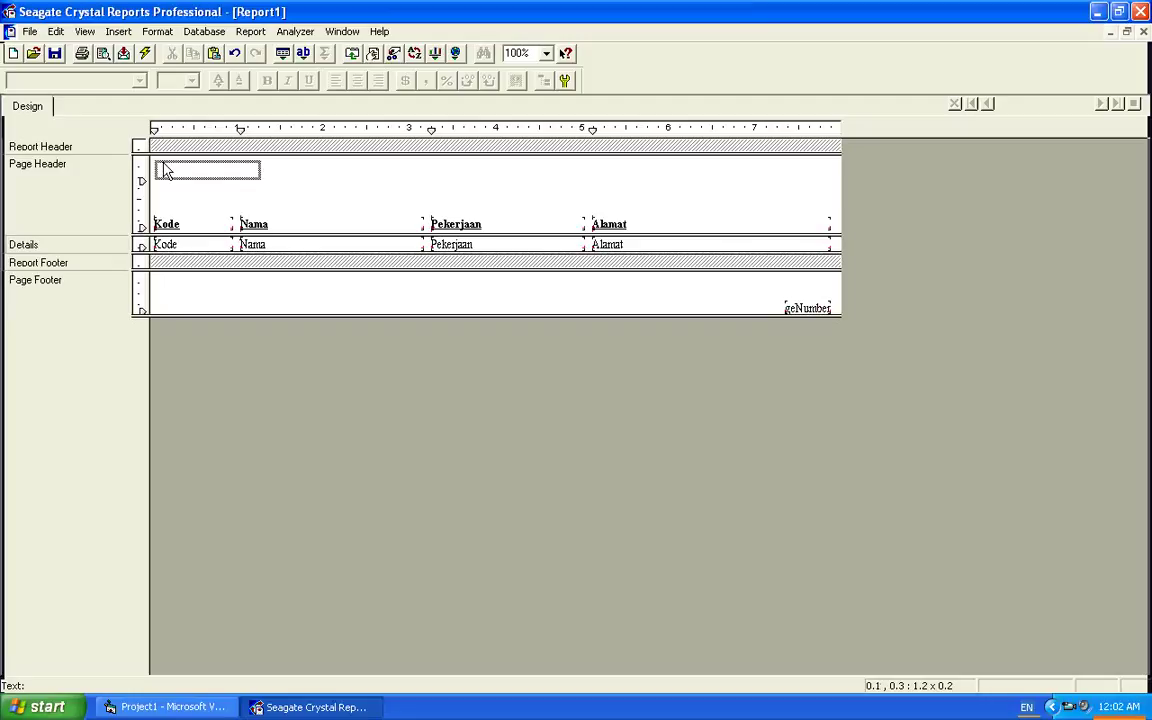
left_click(165, 170)
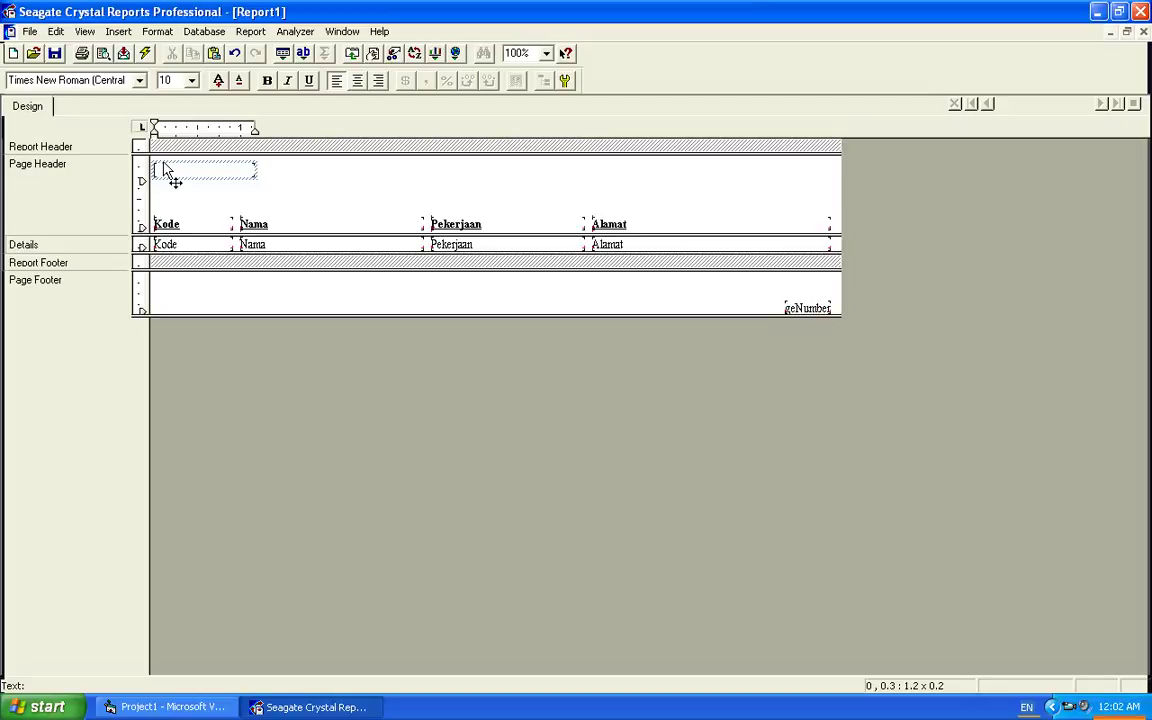
type("PUS")
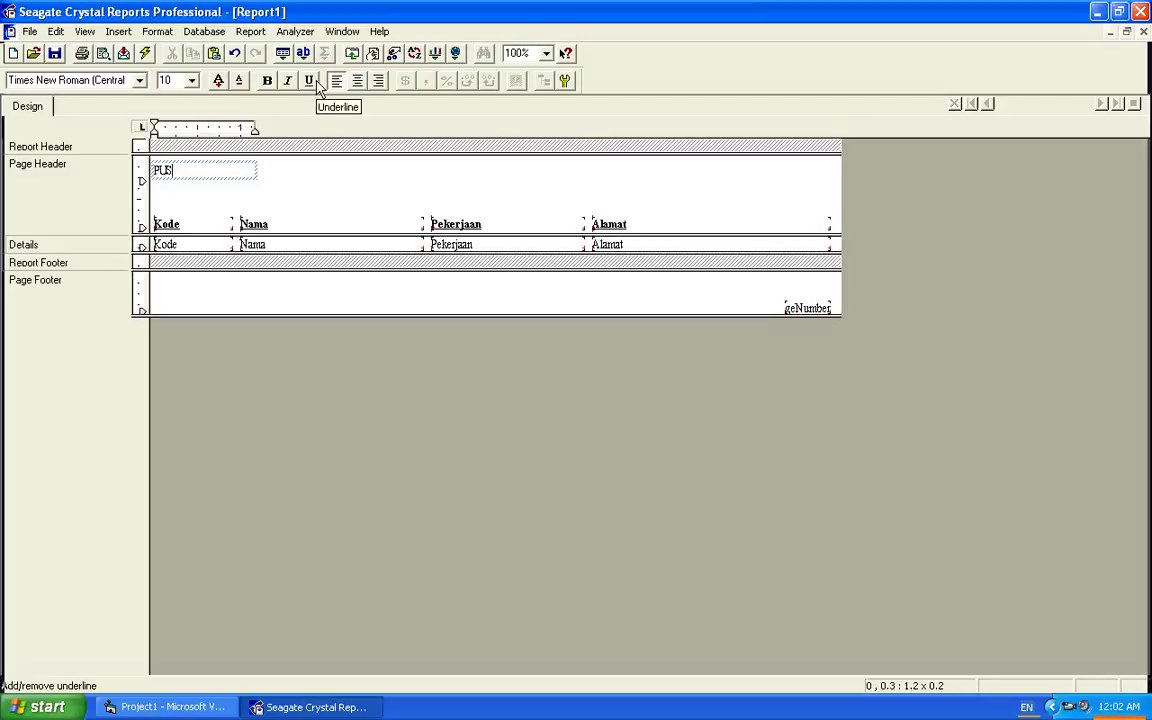
type("TAKA KITA BERSAMA")
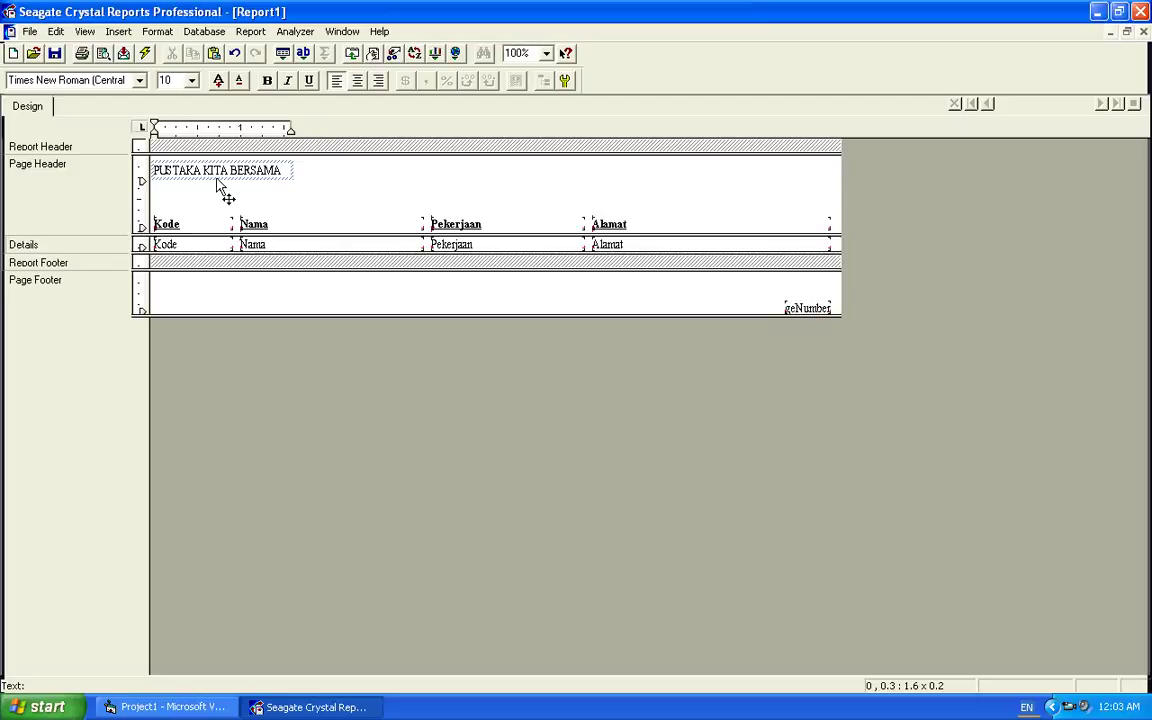
key("Escape")
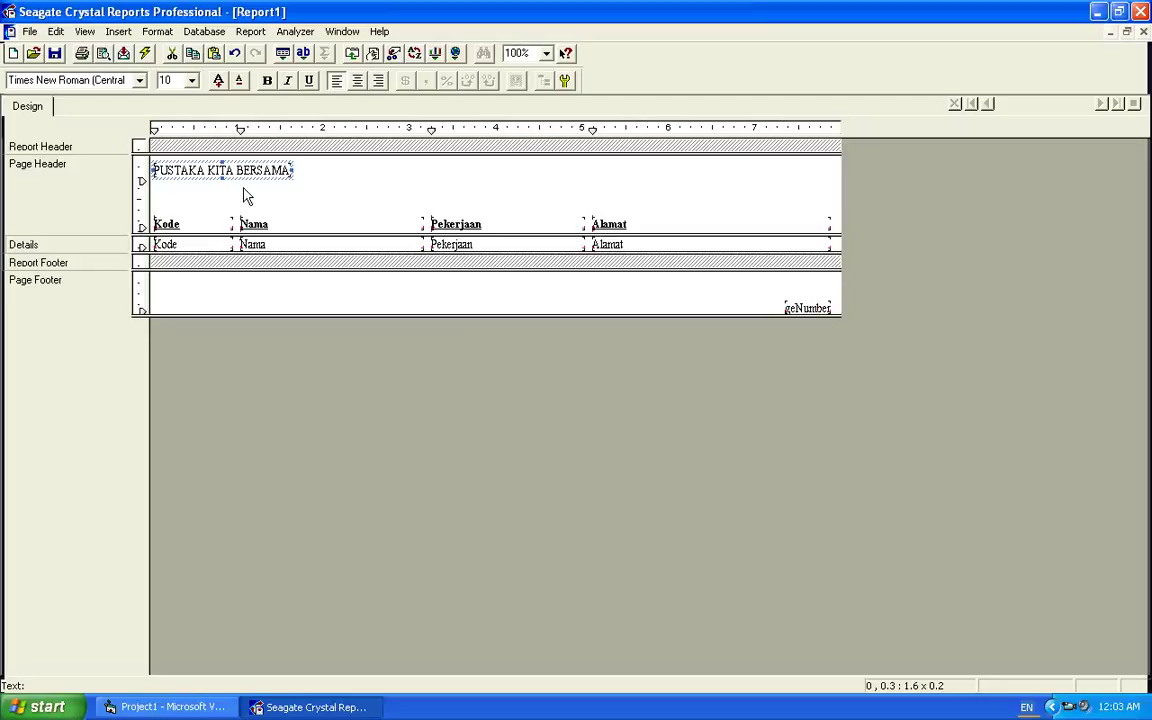
left_click(141, 84)
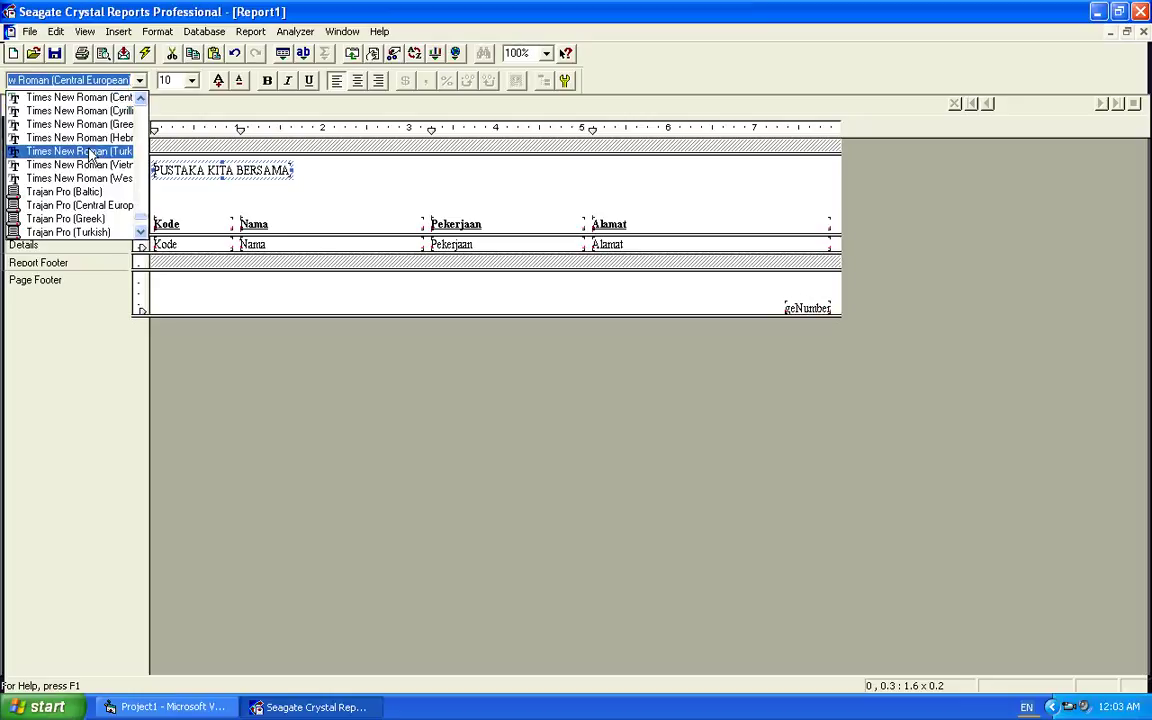
left_click(141, 99)
left_click(141, 99)
left_click_drag(141, 104, 141, 104)
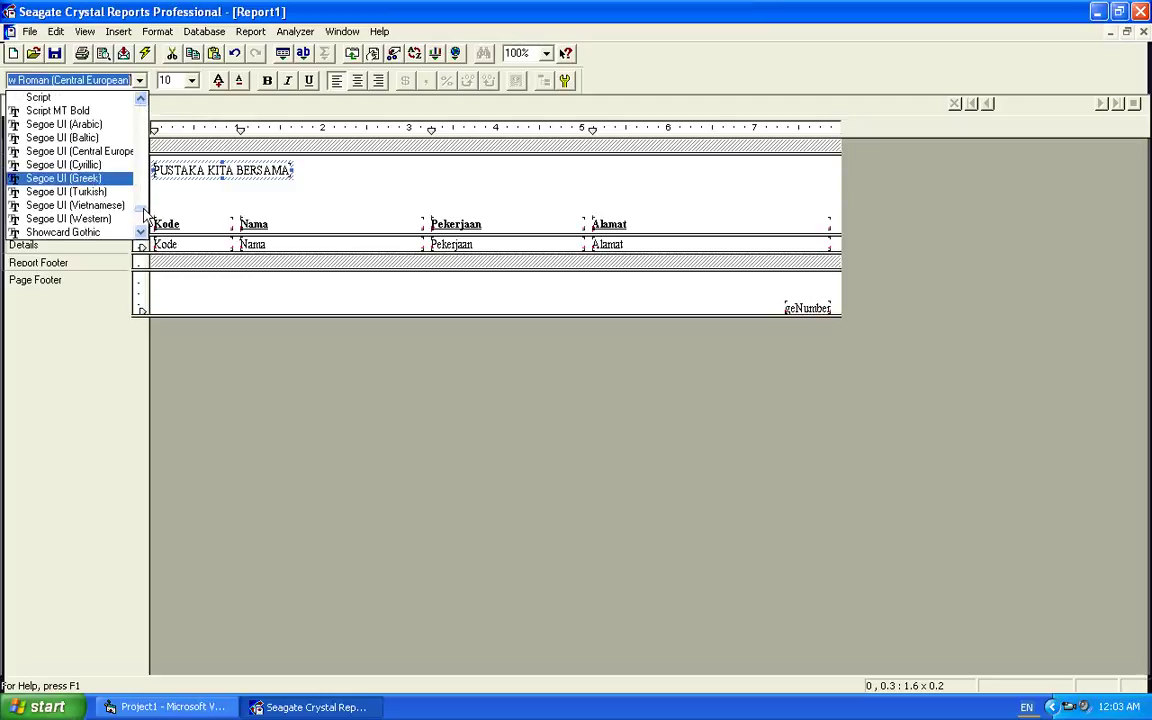
left_click_drag(144, 207, 108, 104)
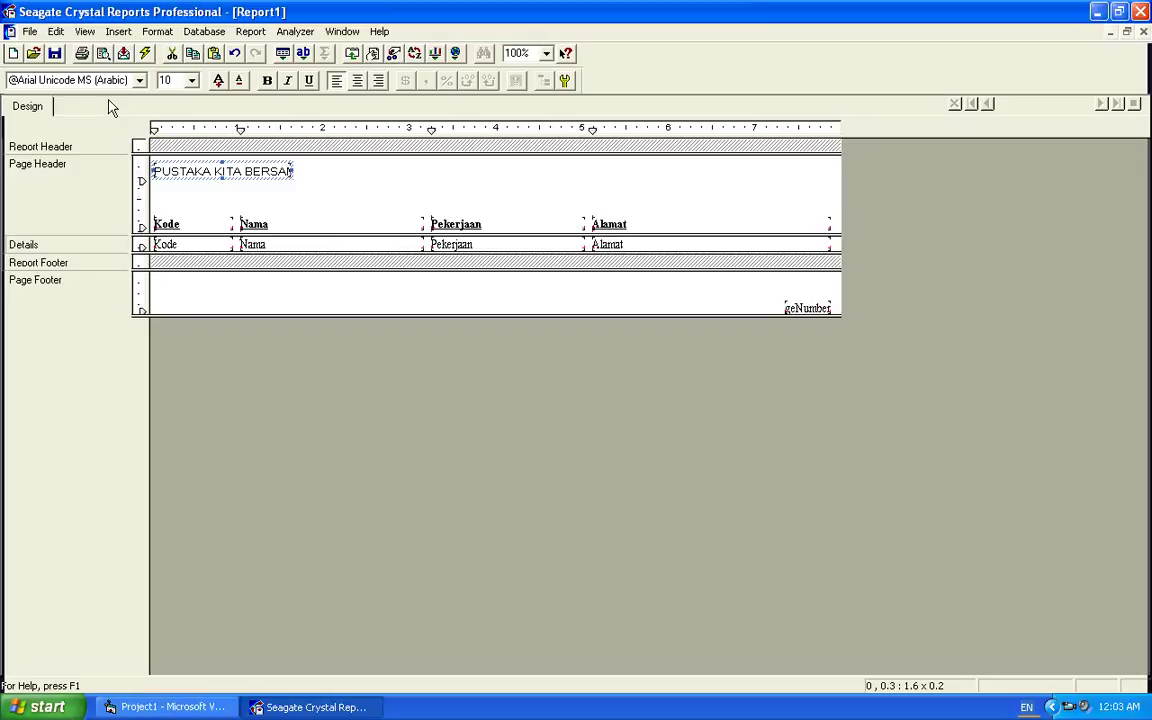
left_click(192, 82)
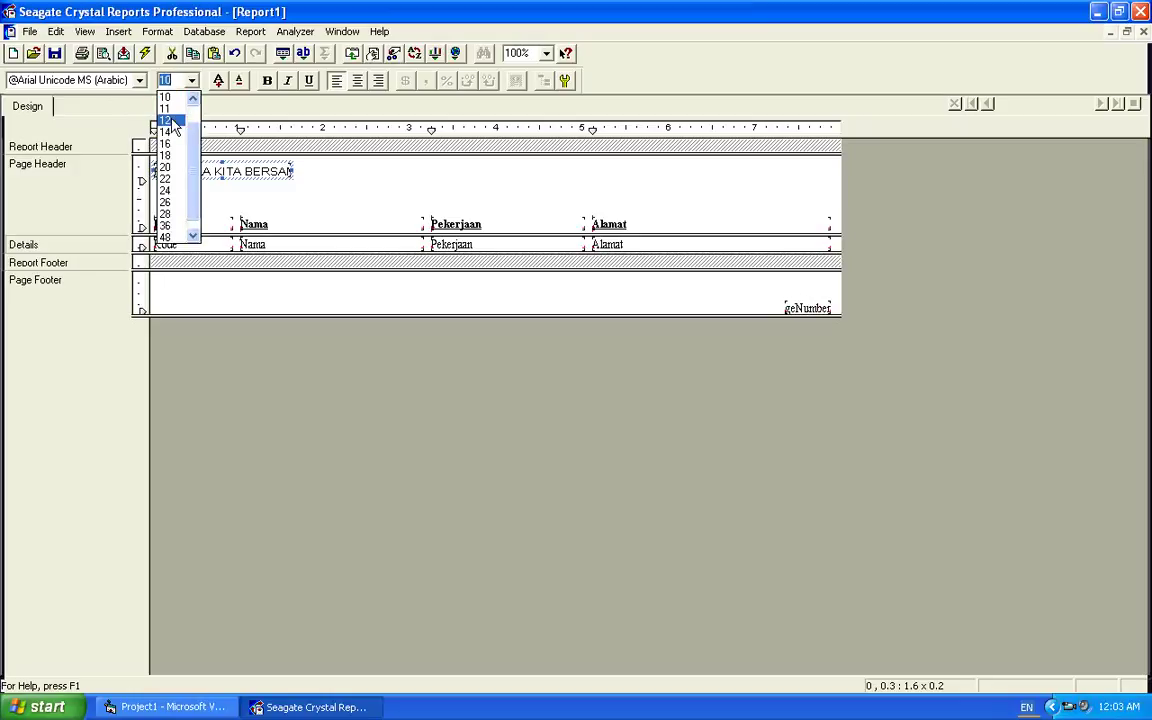
left_click(166, 120)
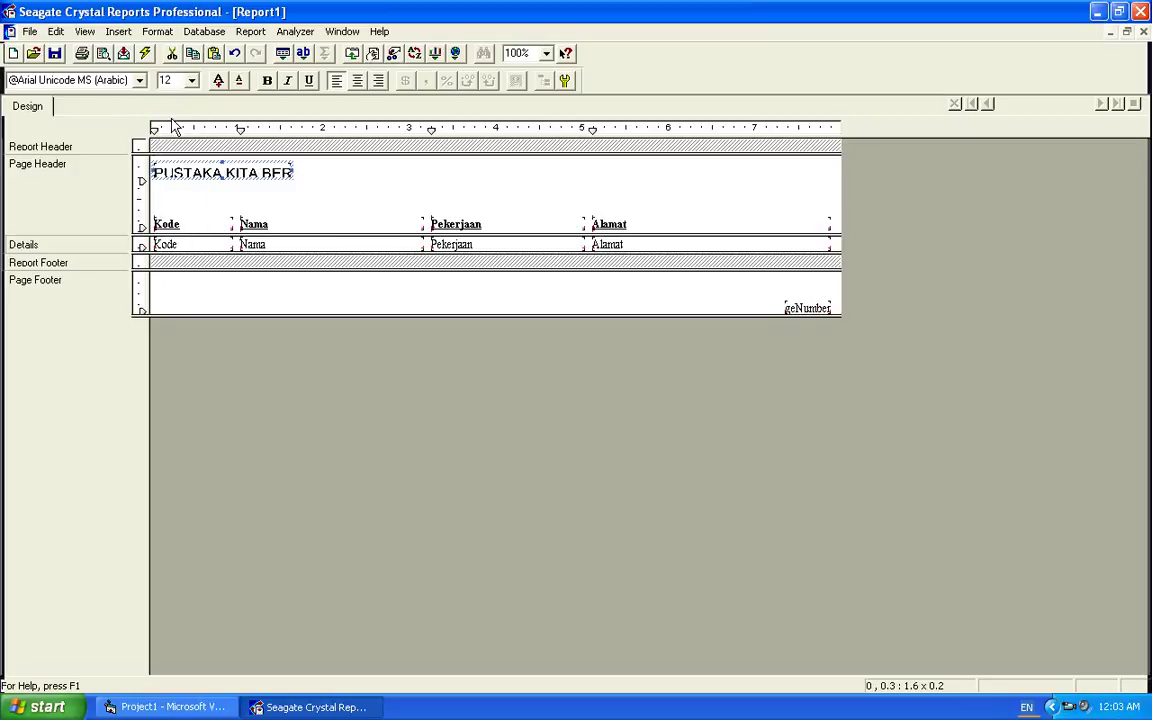
left_click(268, 81)
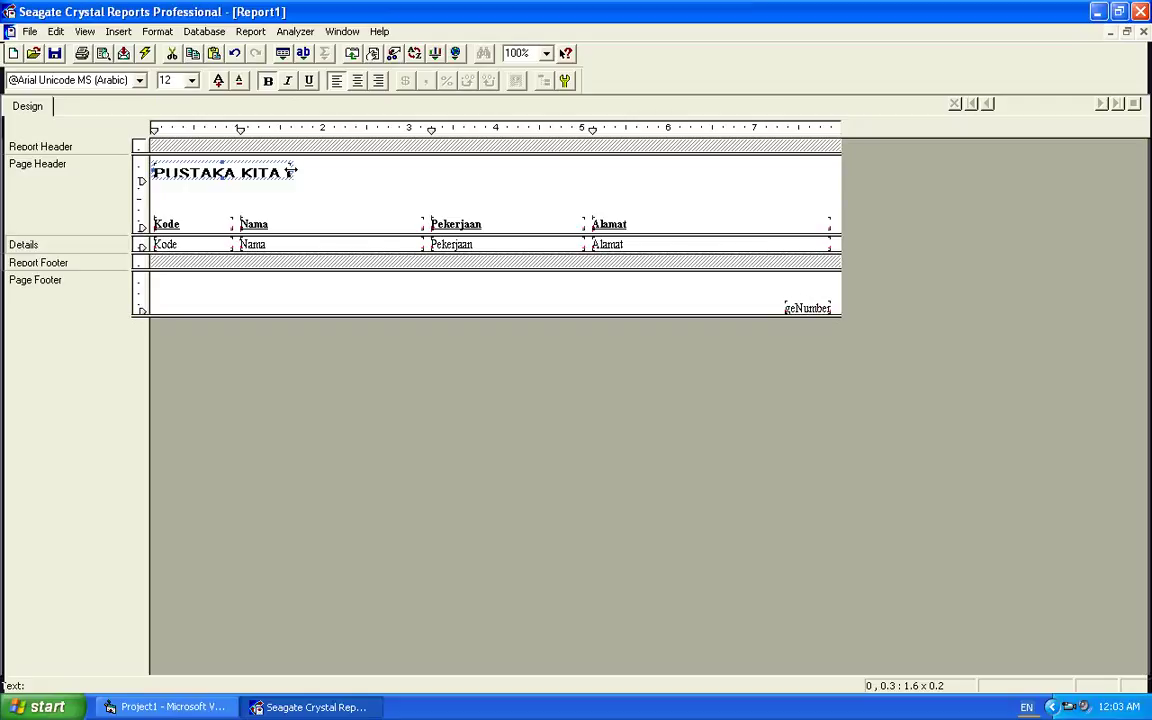
- Widen the title text object to about 3.0 and make it slightly taller so the whole text fits
left_click_drag(291, 172, 410, 170)
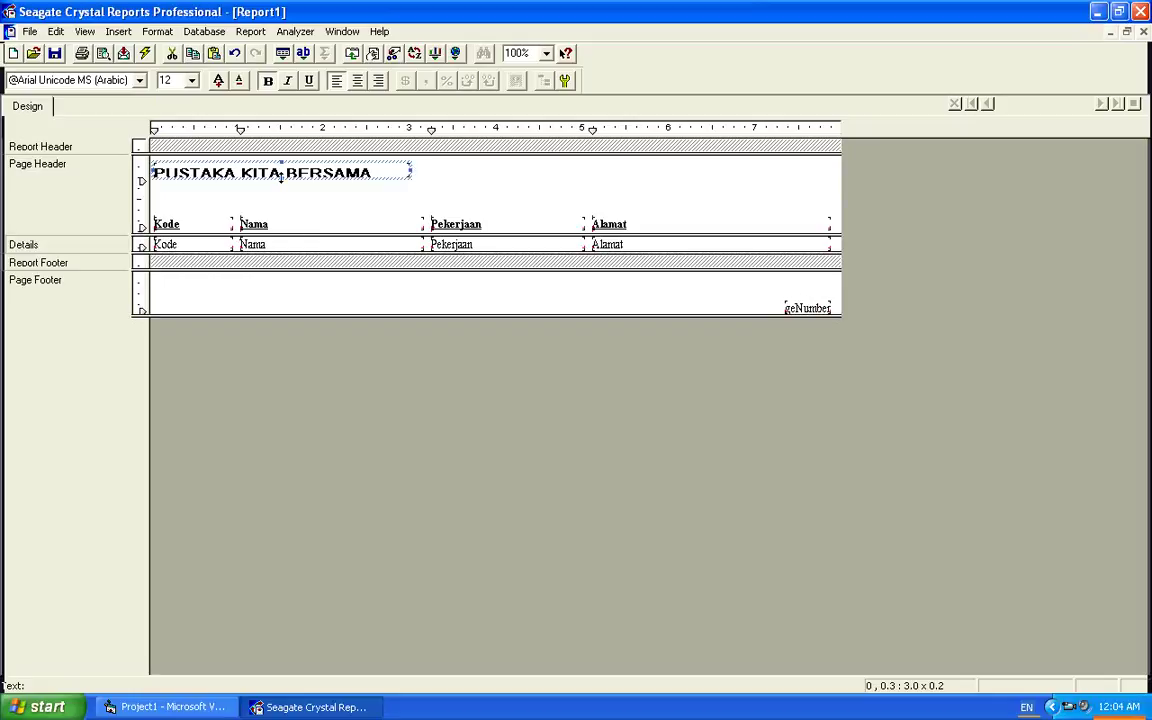
left_click_drag(281, 176, 284, 192)
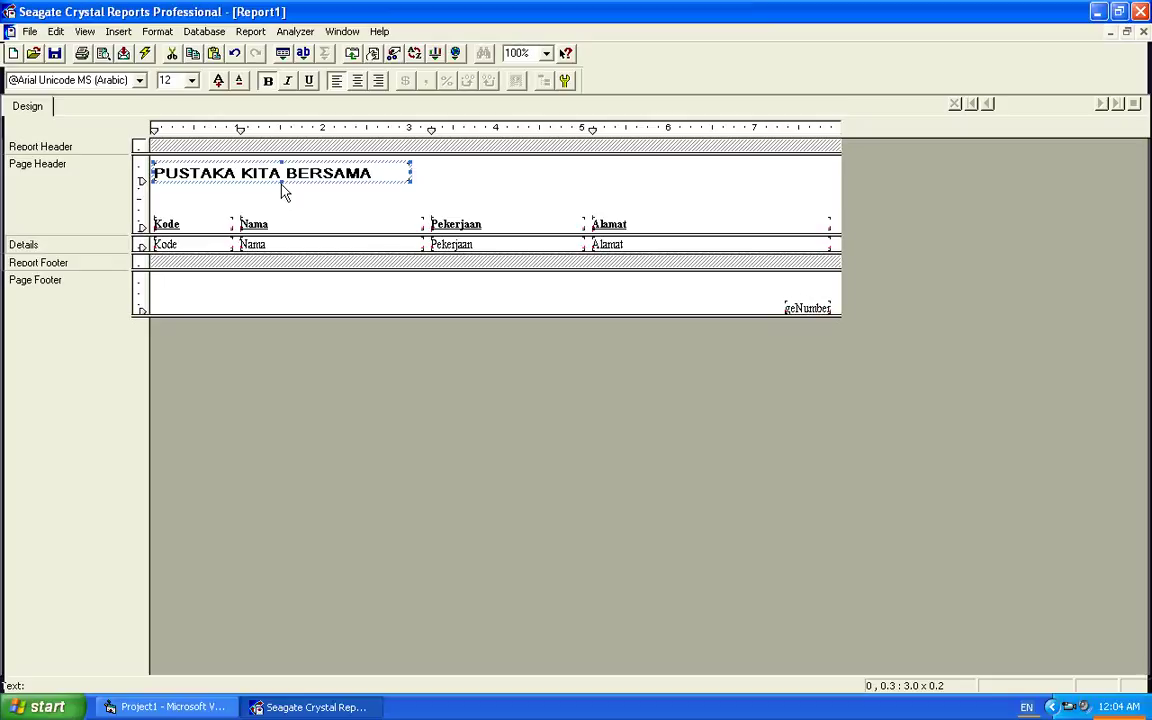
left_click(281, 197)
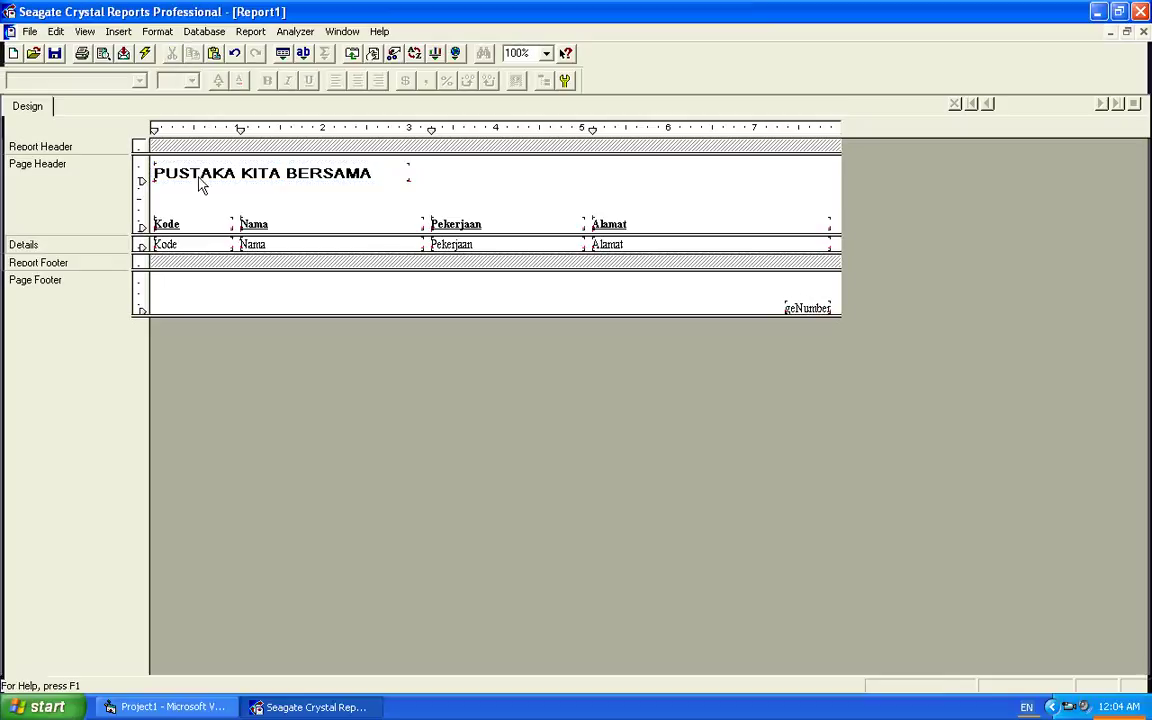
- Insert a text object reading "Laporan Data Anggota" below the title in the Page Header section
left_click(303, 54)
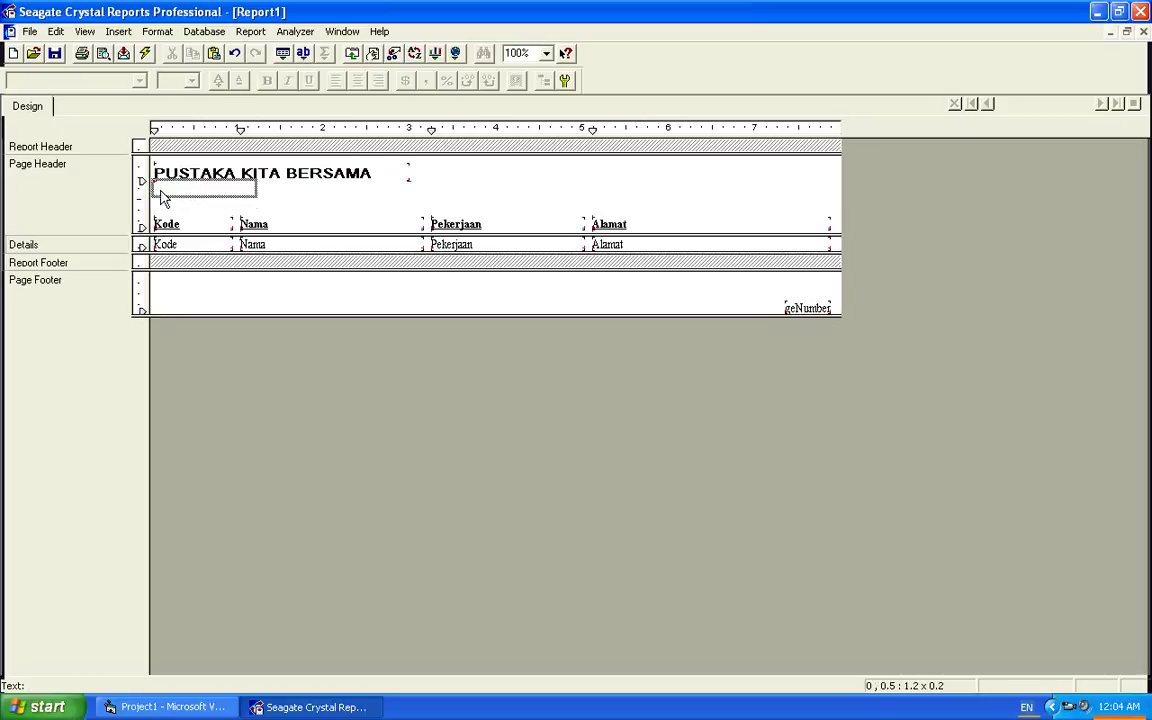
left_click(163, 201)
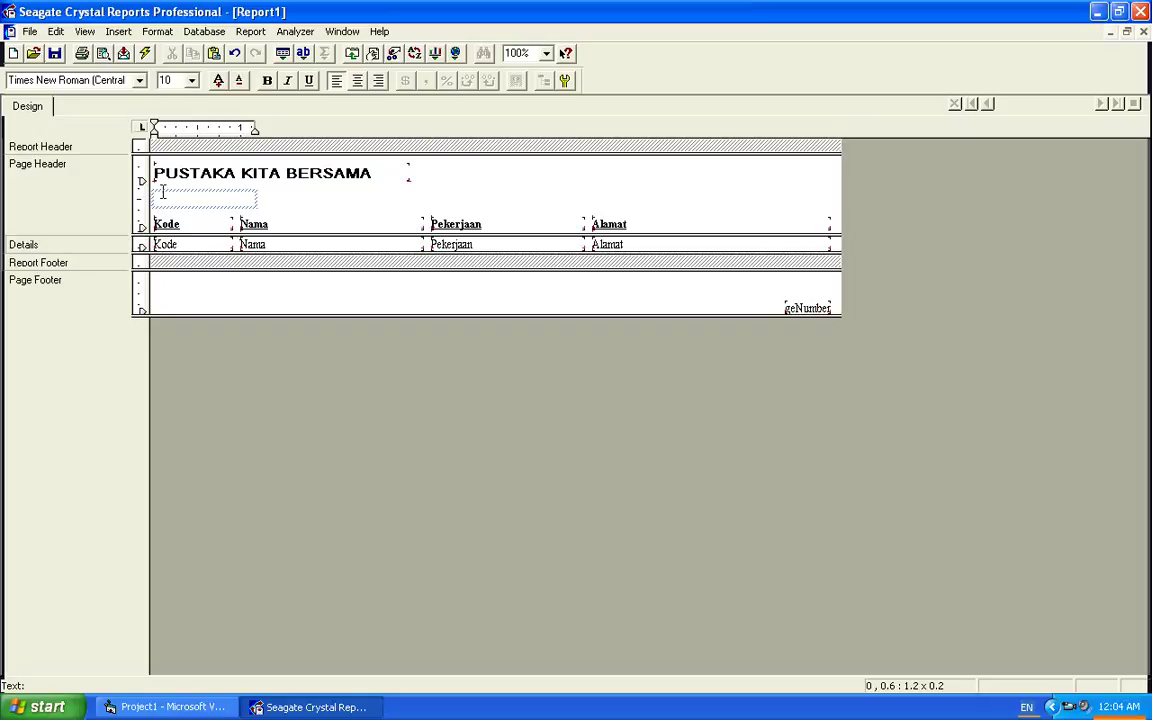
type("JA")
type("poran")
type("Data")
type(" Anggo")
type("ta")
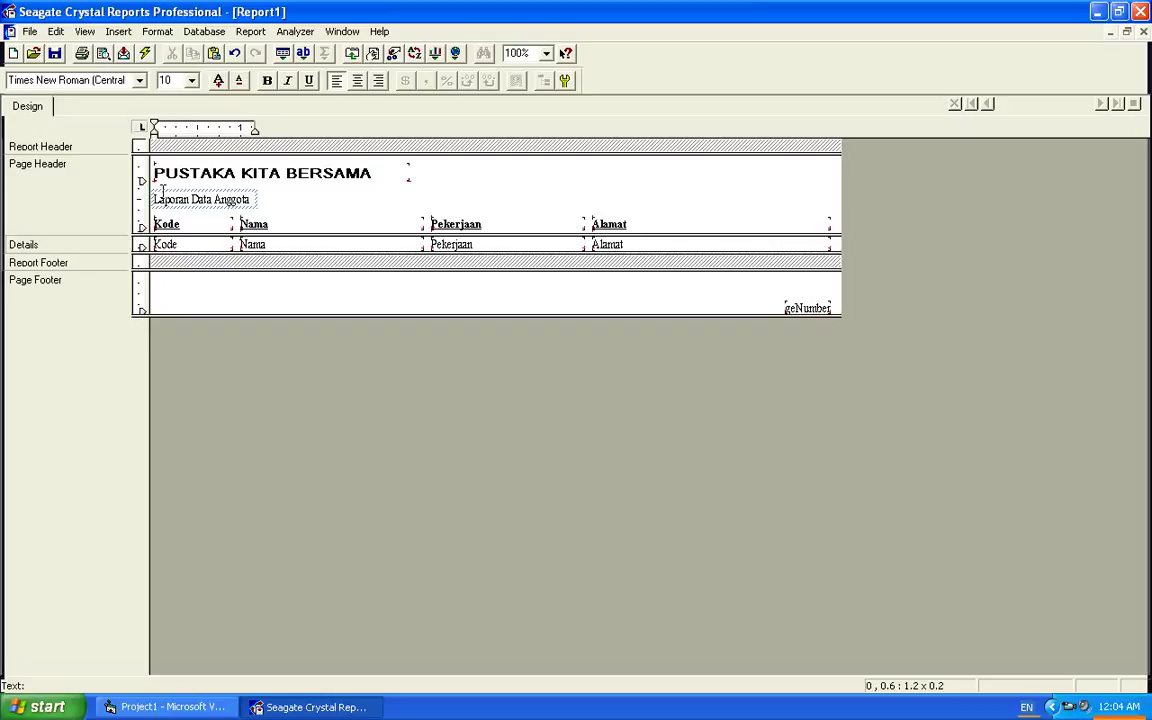
left_click(283, 214)
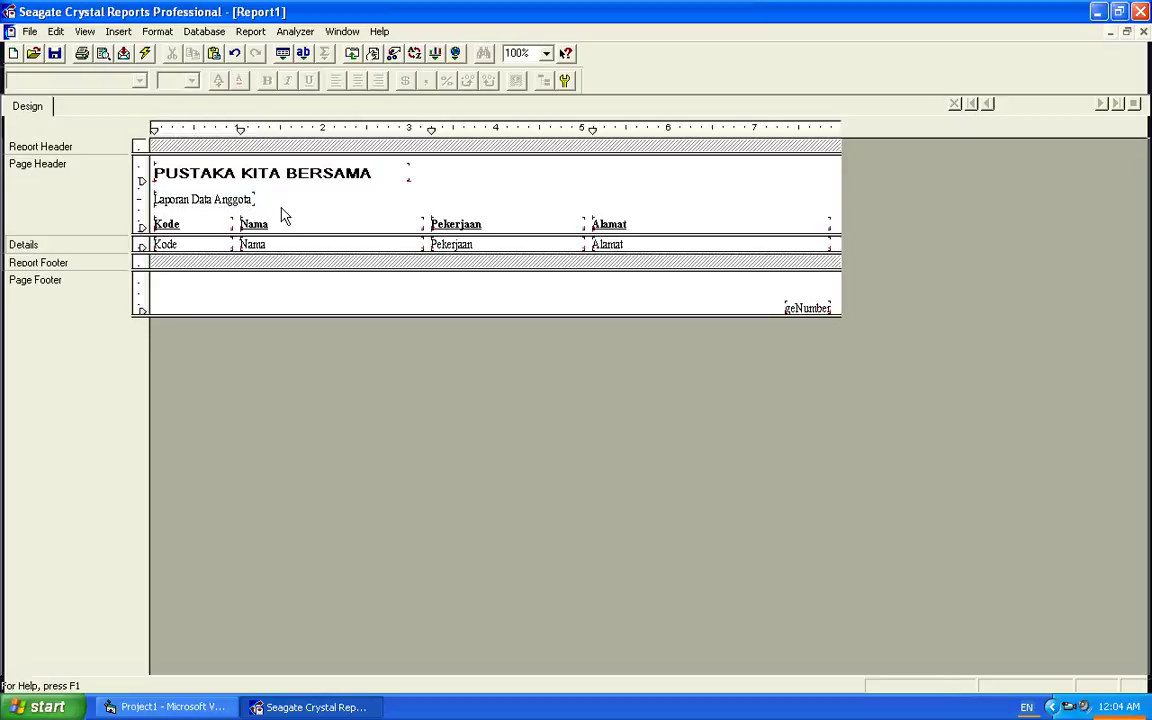
- Move the "Laporan Data Anggota" text object up so it sits directly beneath the title
left_click(204, 199)
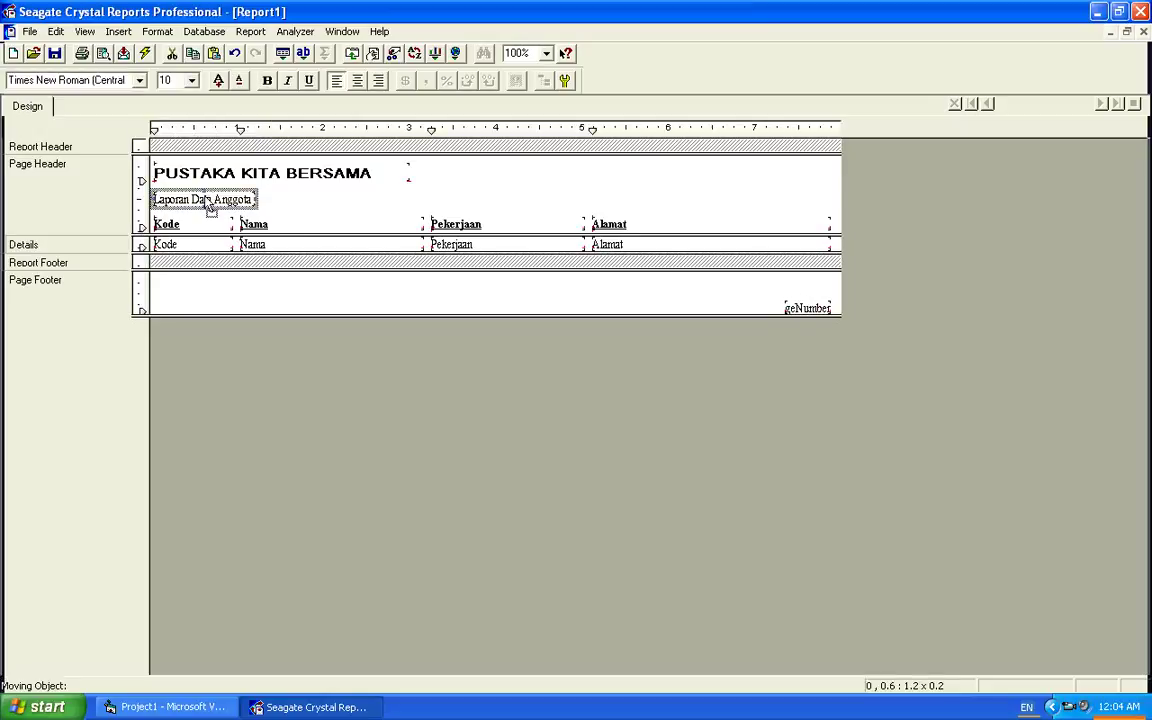
left_click_drag(204, 199, 204, 188)
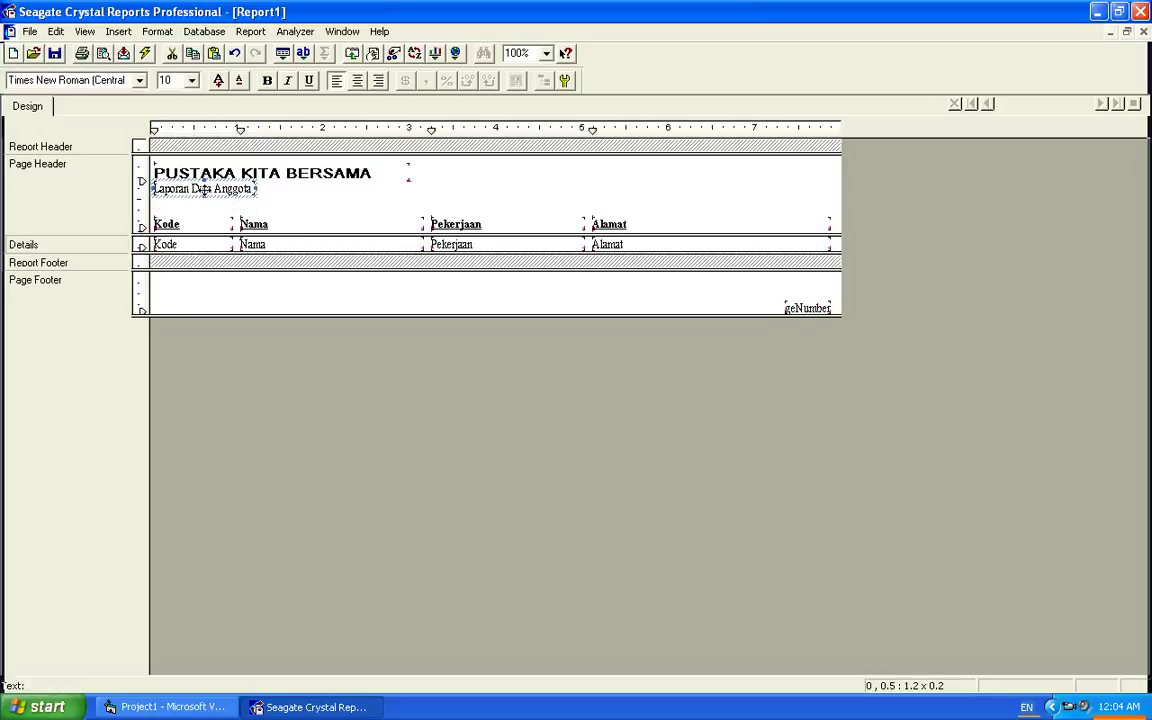
left_click(268, 214)
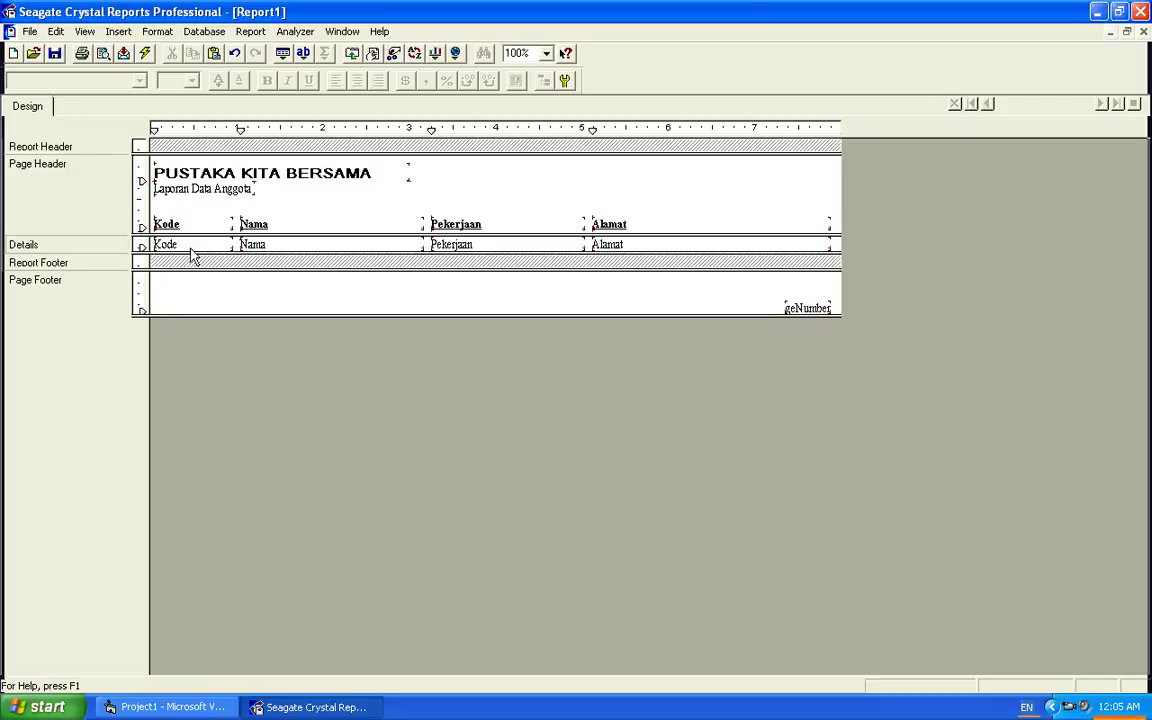
- Preview the report's header and member records, and return to the design view
left_click(30, 32)
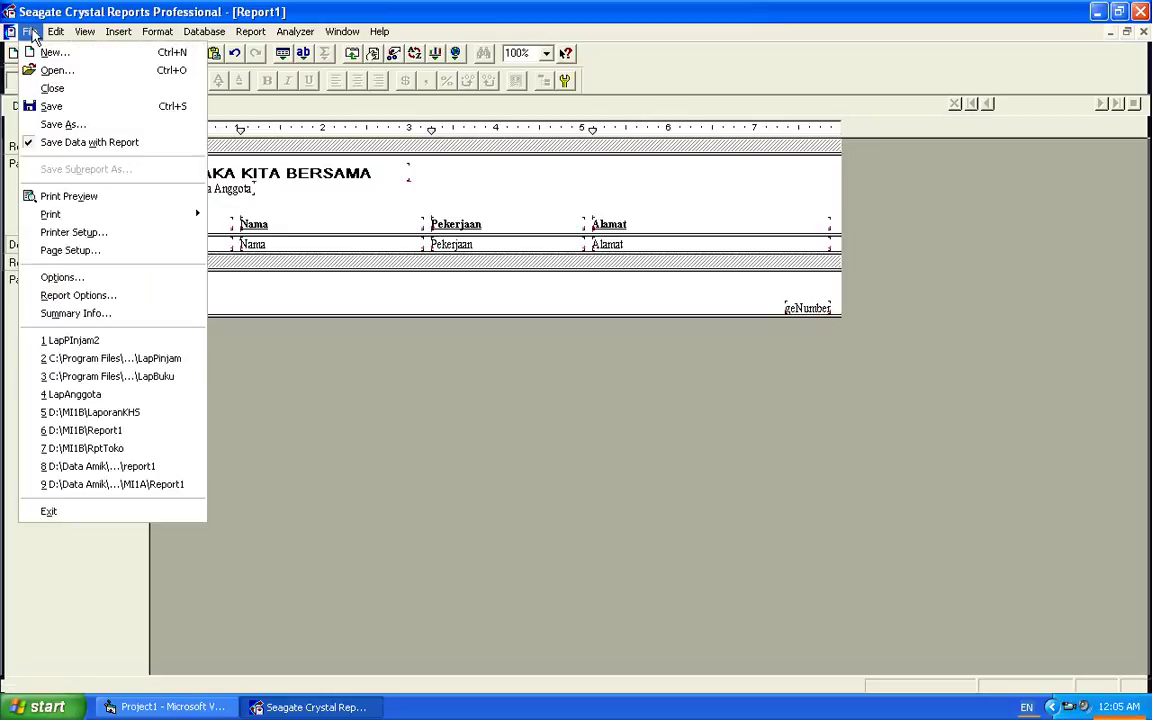
left_click(52, 198)
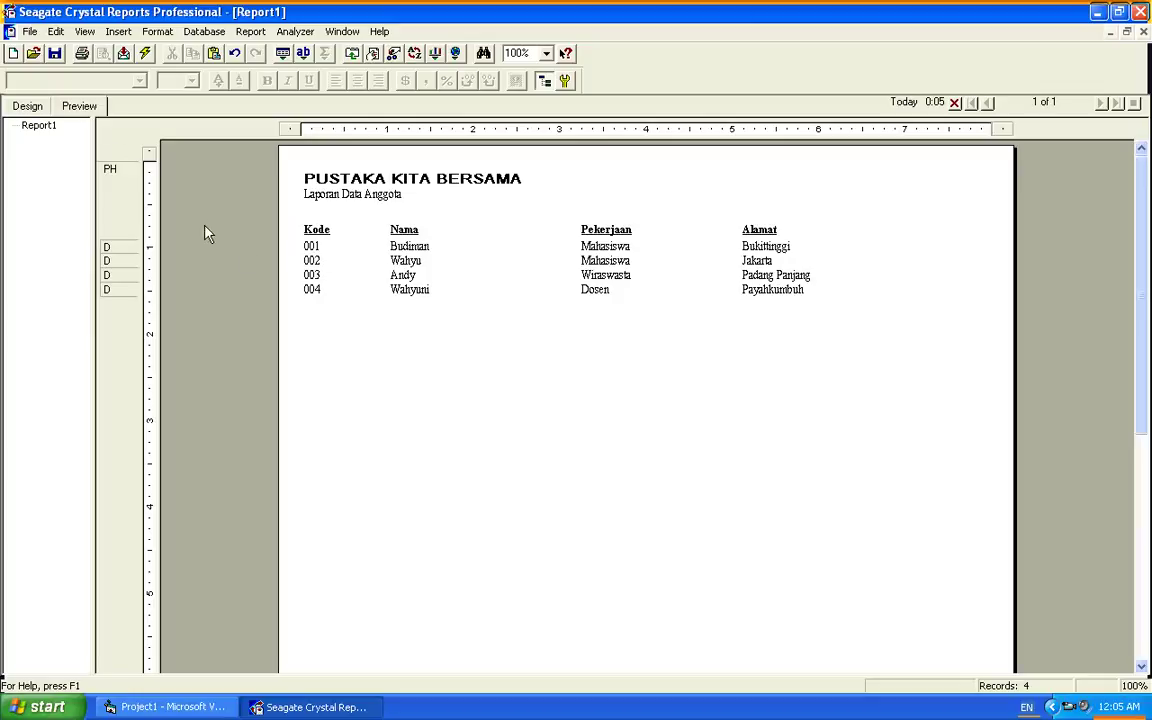
left_click(28, 108)
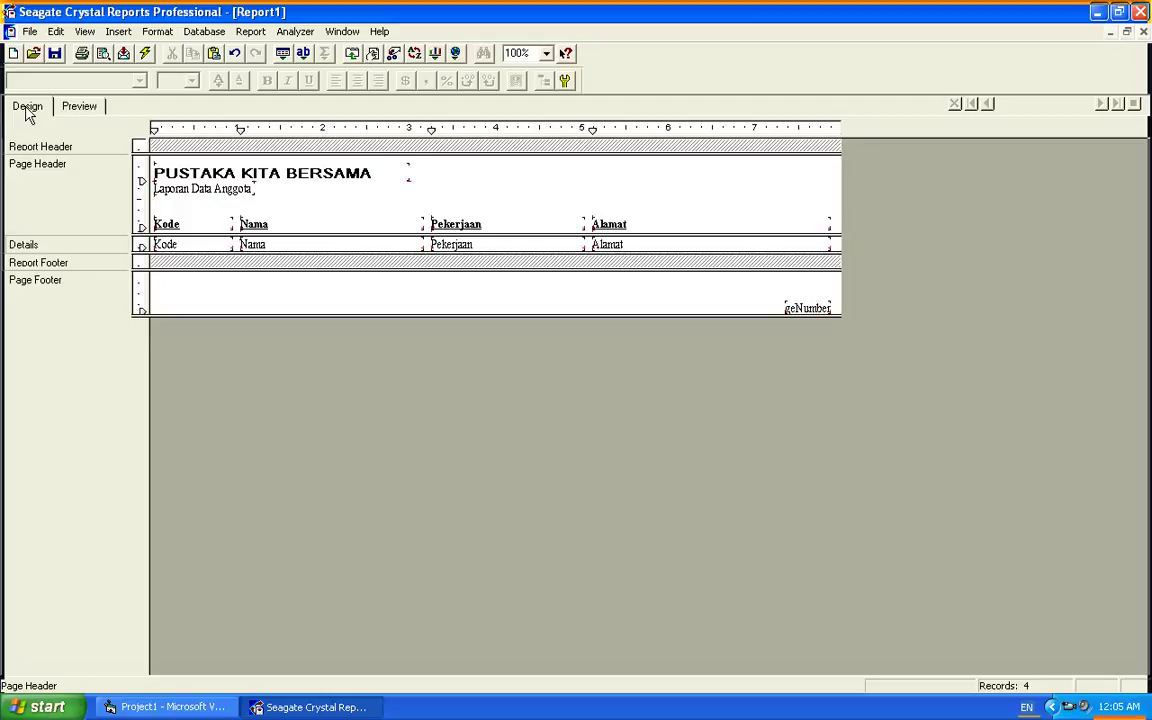
- Draw a box of about 7.9 x 0.5 around the column headings and the Details fields
left_click(118, 33)
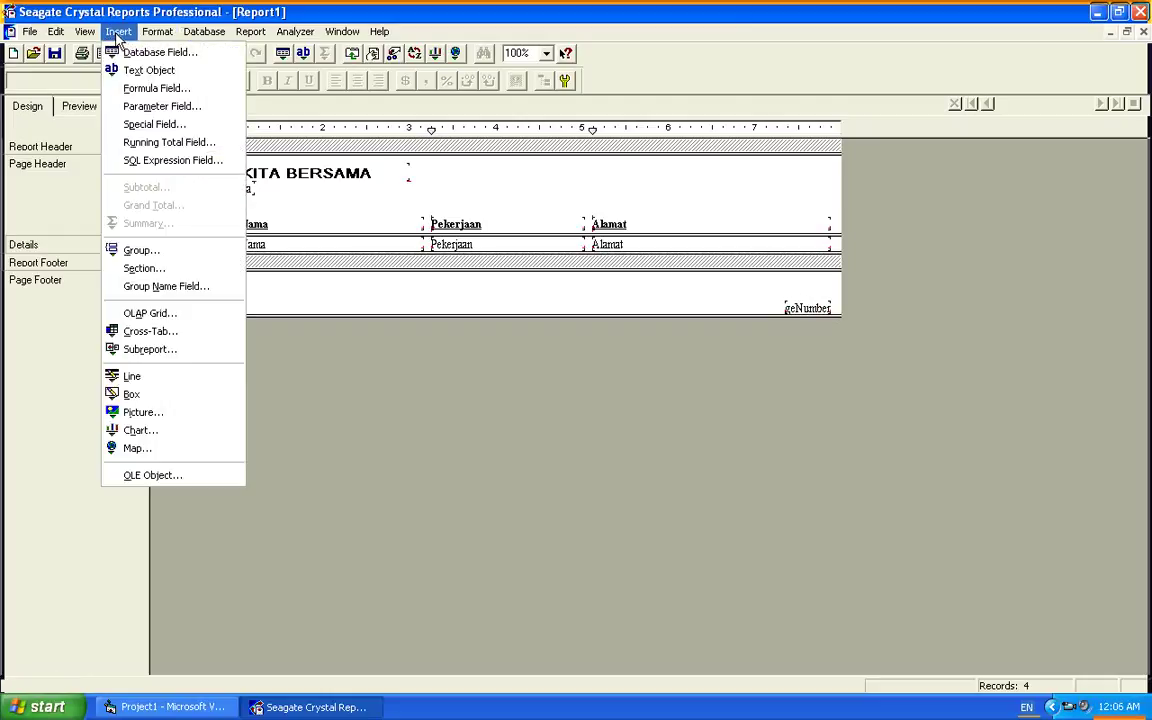
left_click(140, 397)
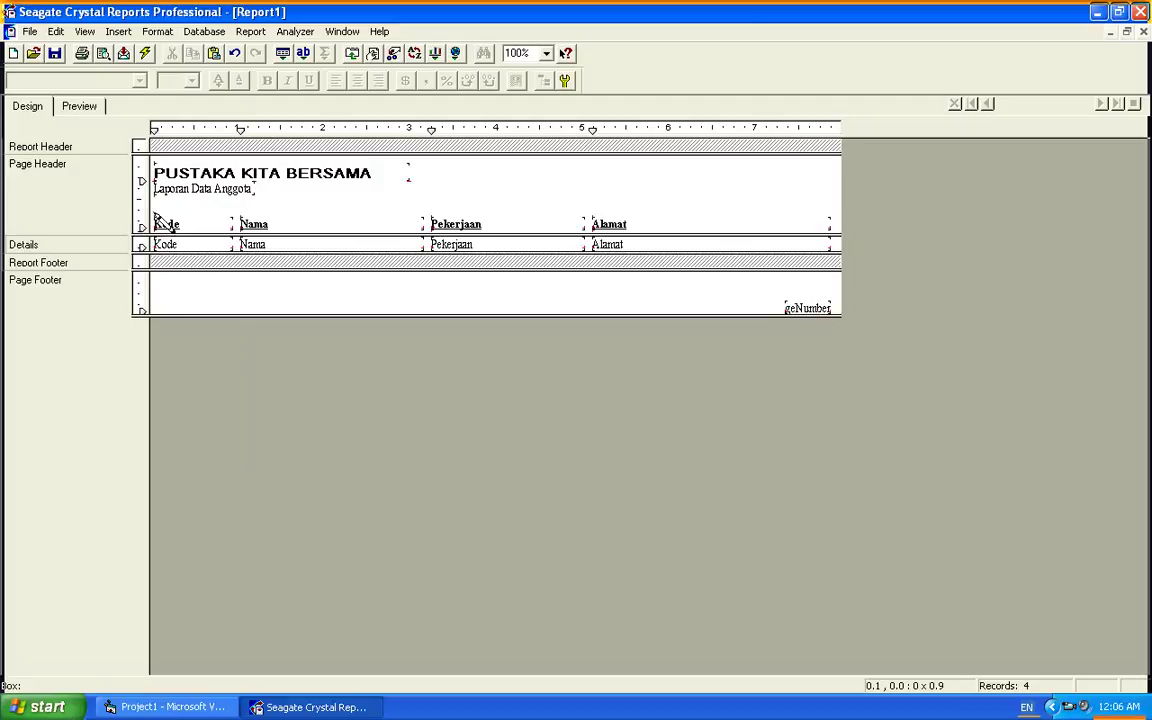
left_click_drag(154, 213, 836, 260)
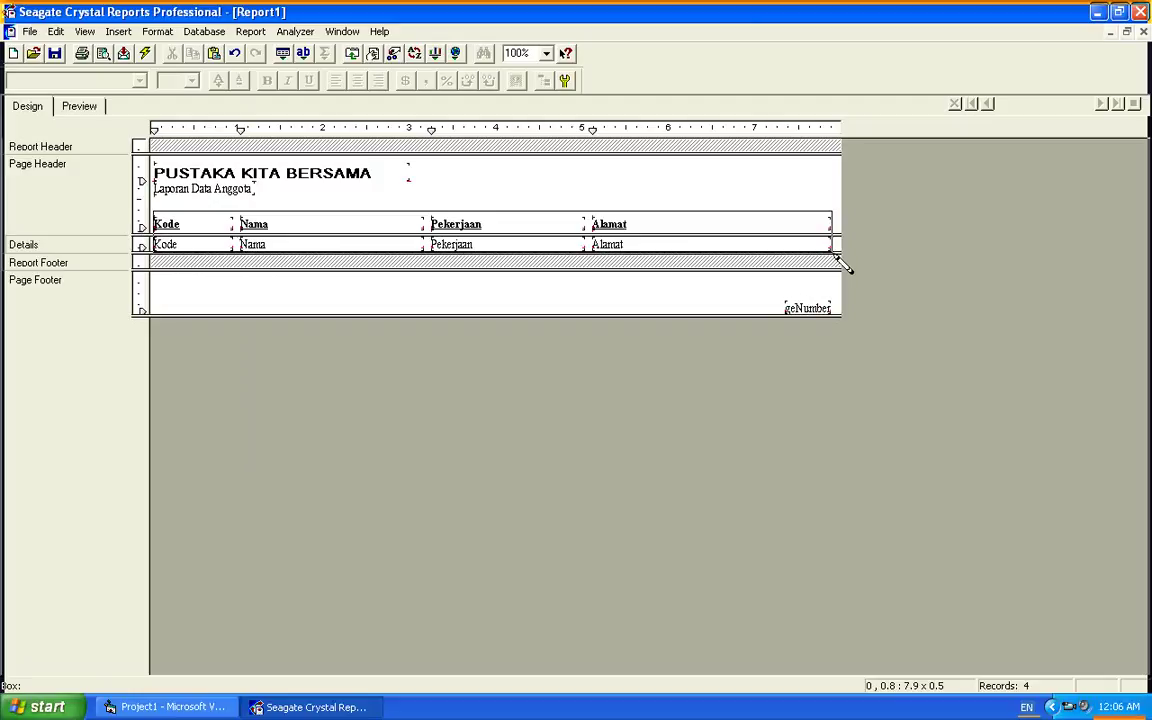
left_click_drag(843, 264, 843, 264)
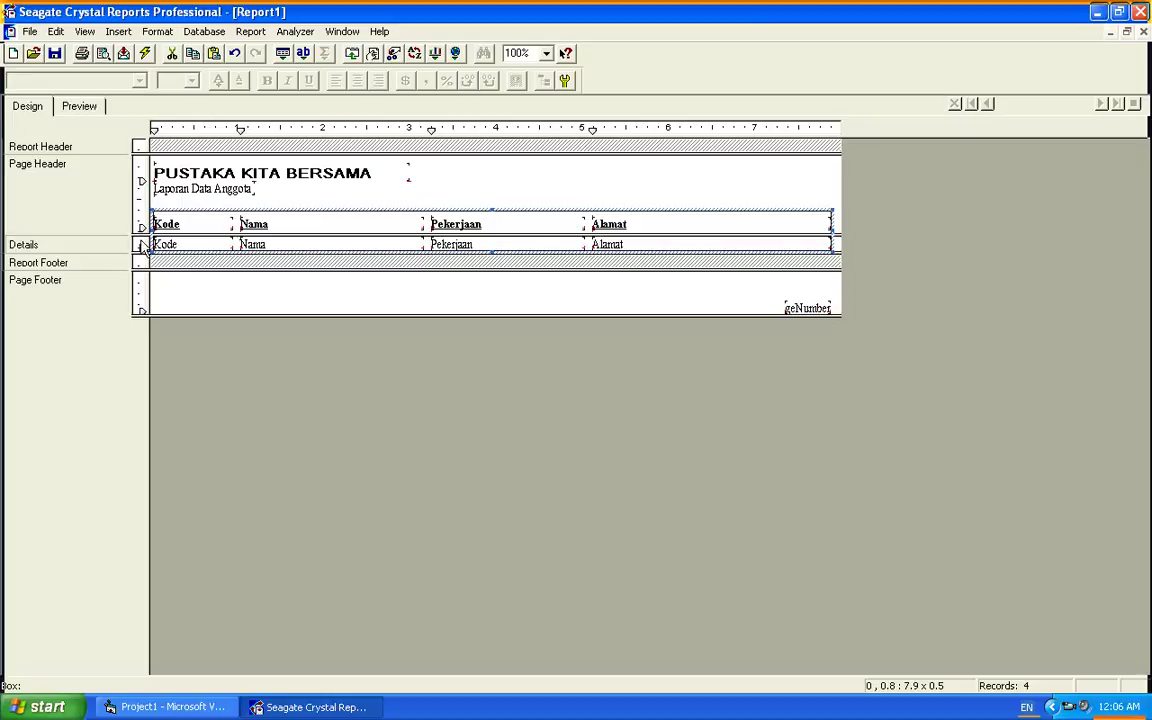
- Preview the box around the member table and return to the report design
left_click(79, 106)
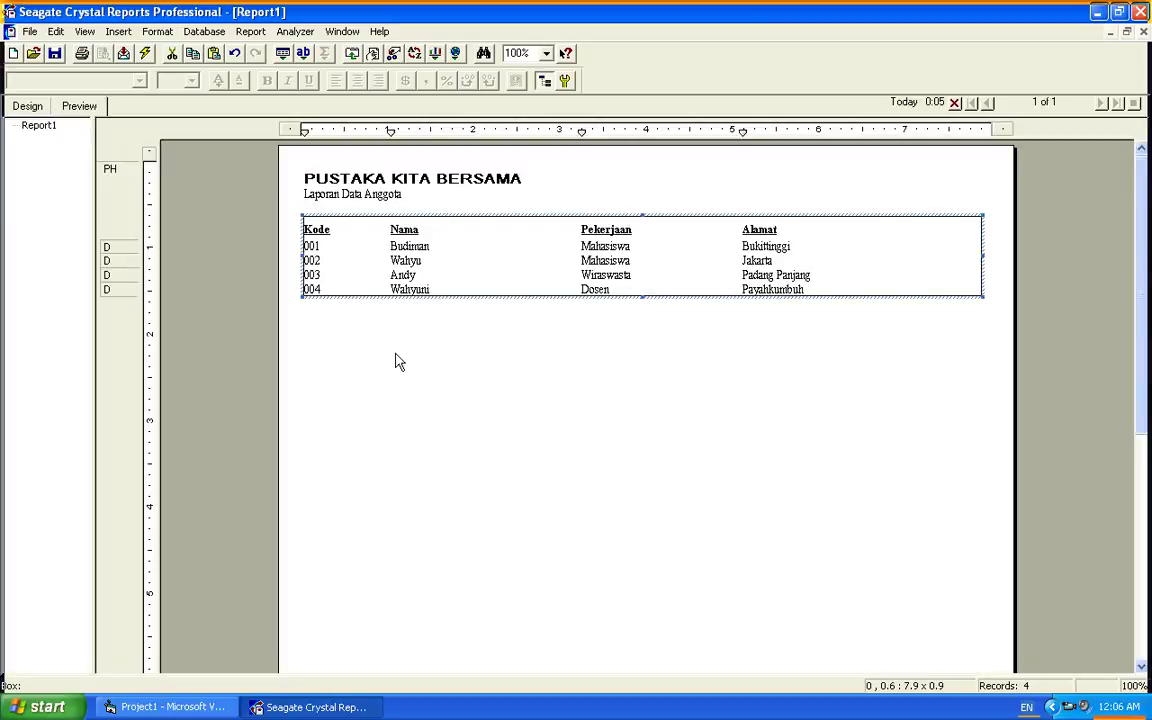
left_click(398, 358)
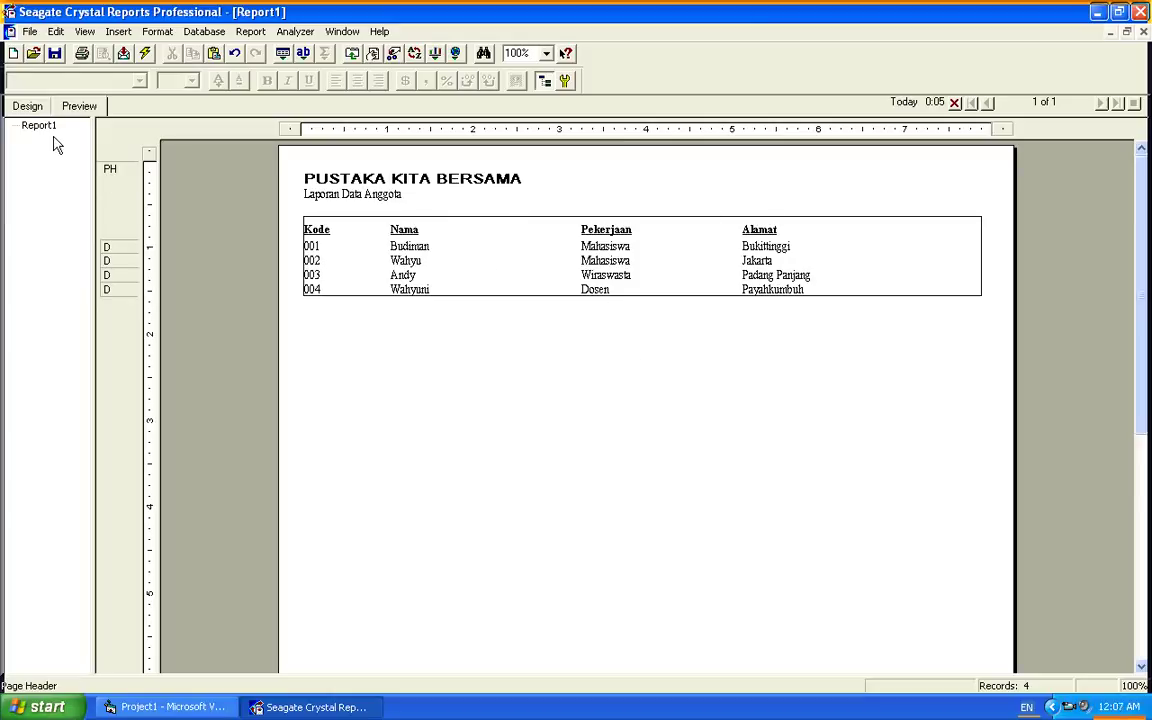
left_click(36, 112)
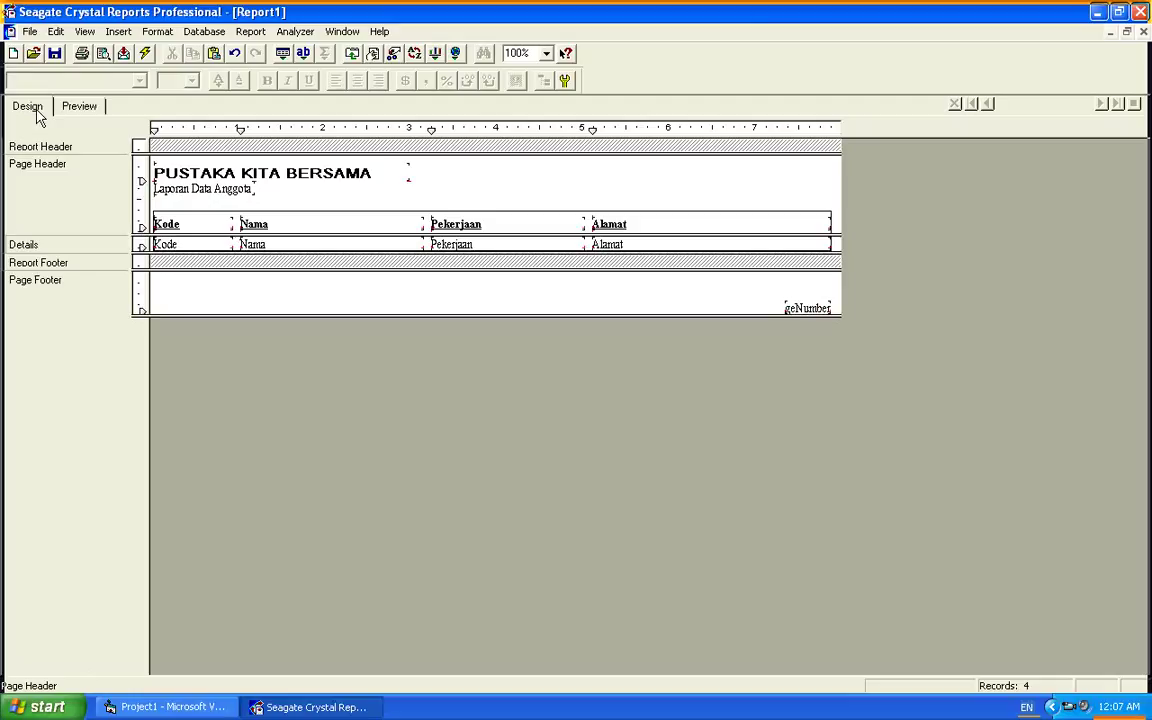
- Format the box around the member table with a single 2 pt red border
left_click(185, 214)
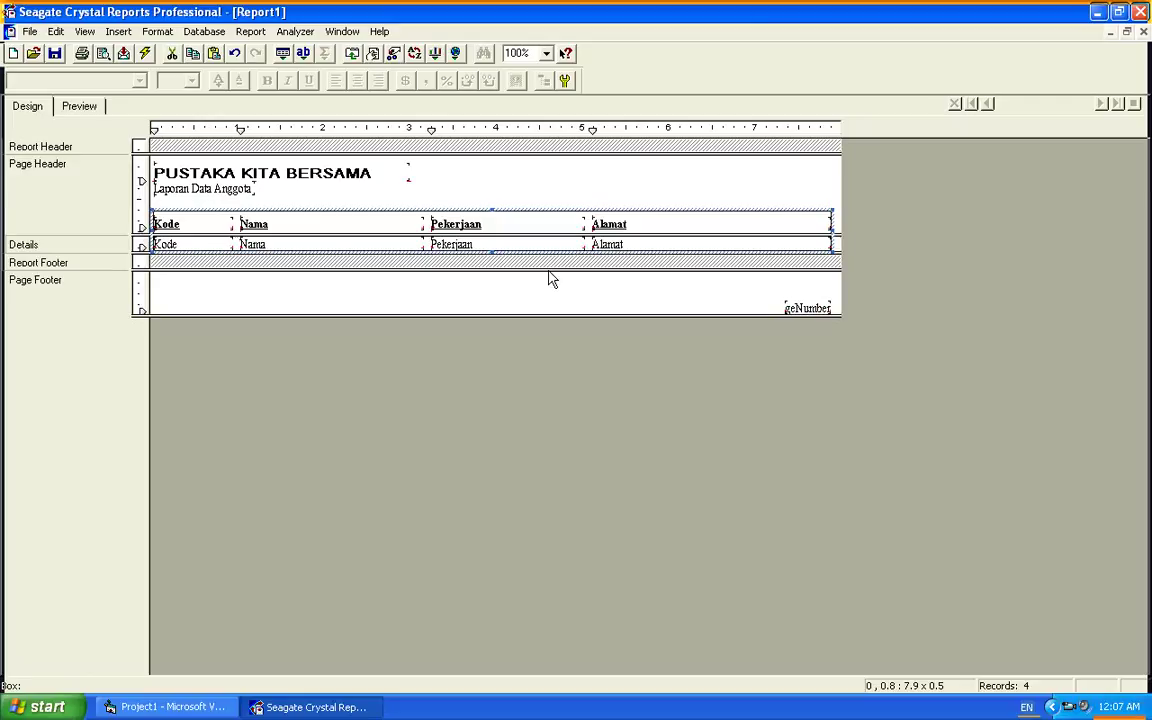
left_click(157, 32)
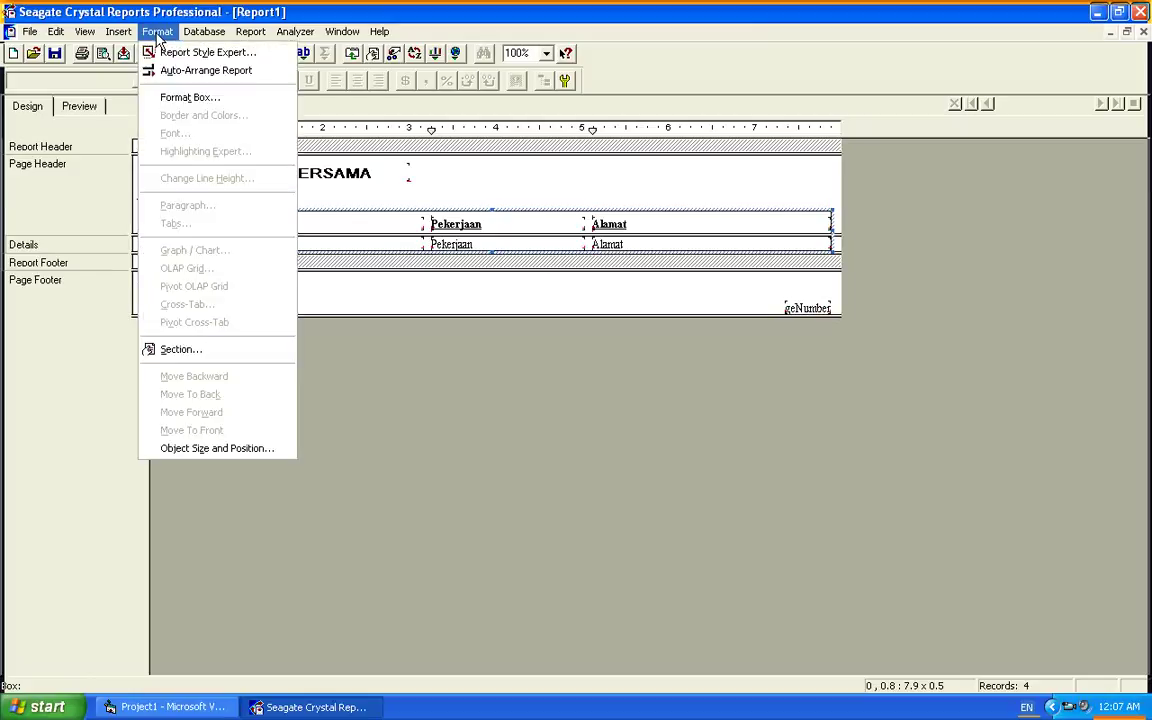
left_click(184, 98)
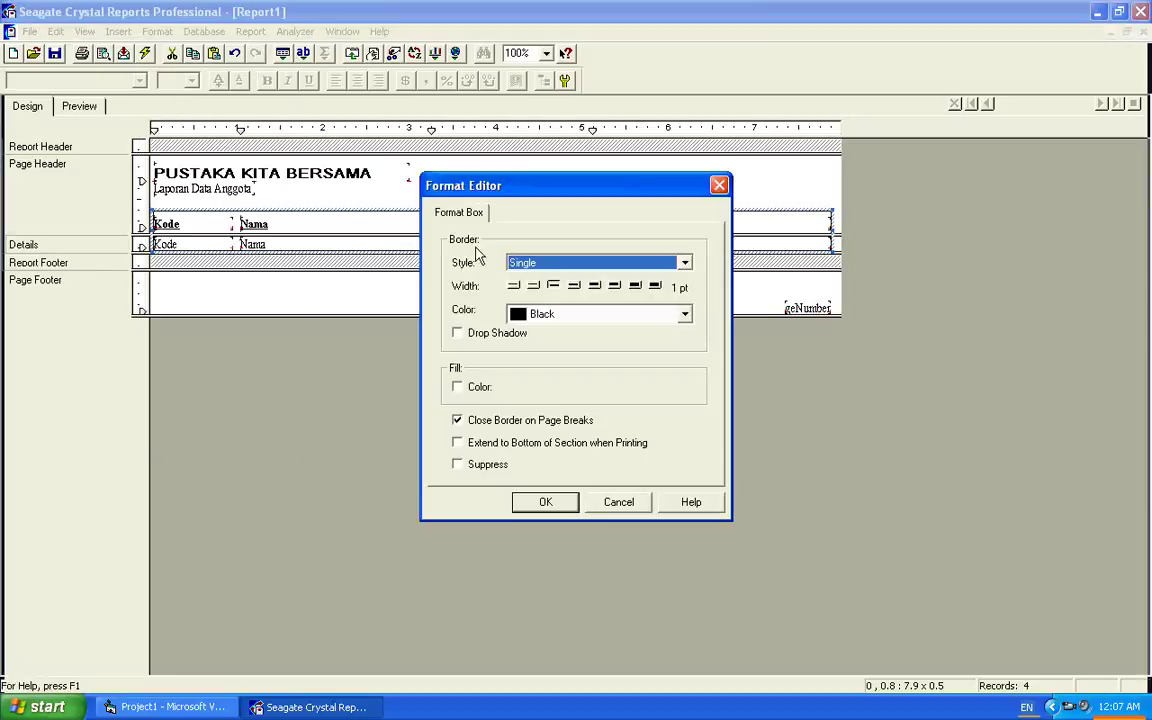
left_click(594, 287)
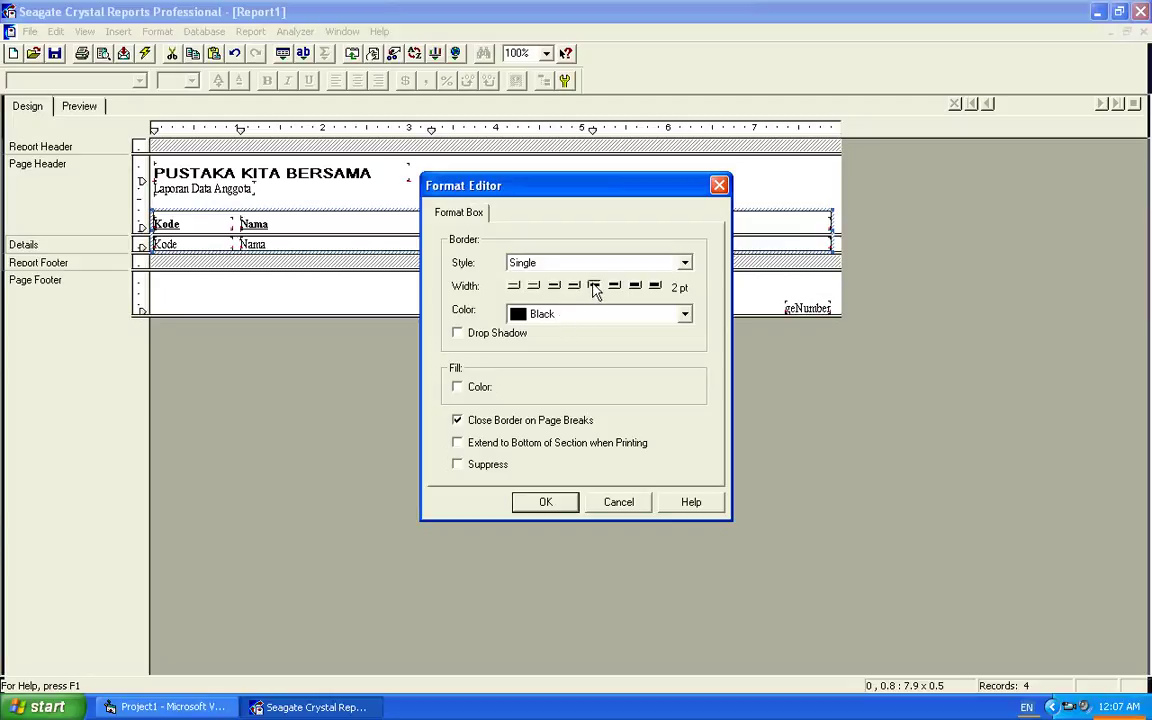
left_click(594, 266)
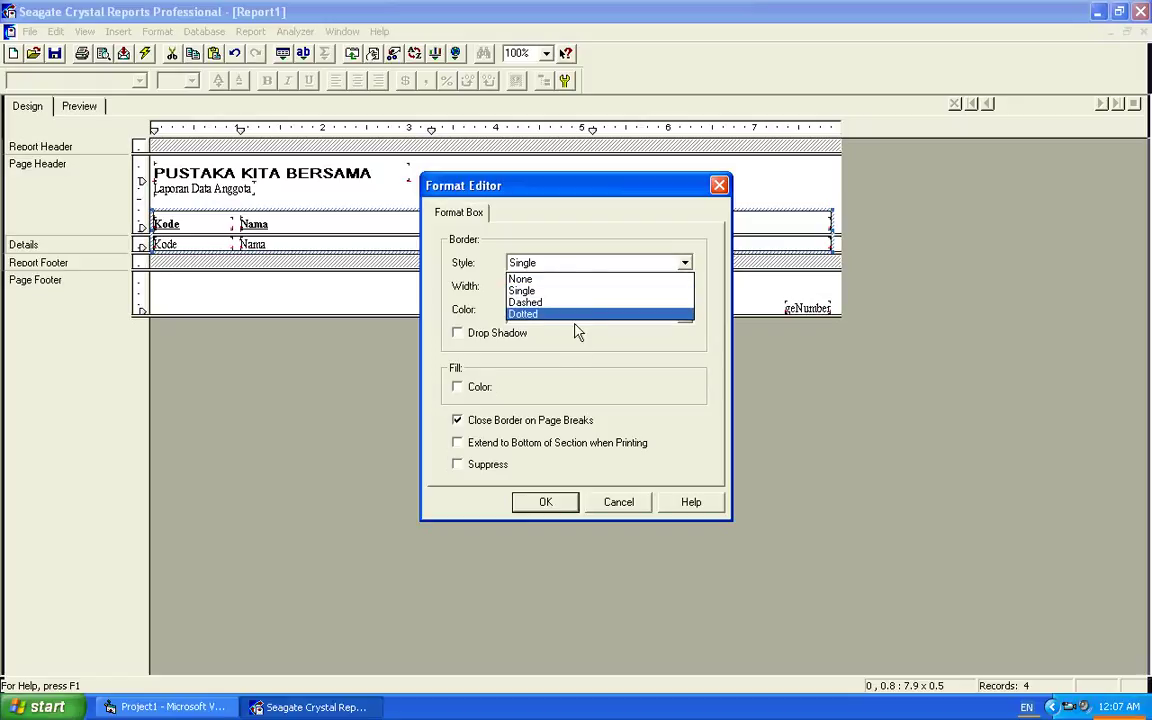
left_click(577, 294)
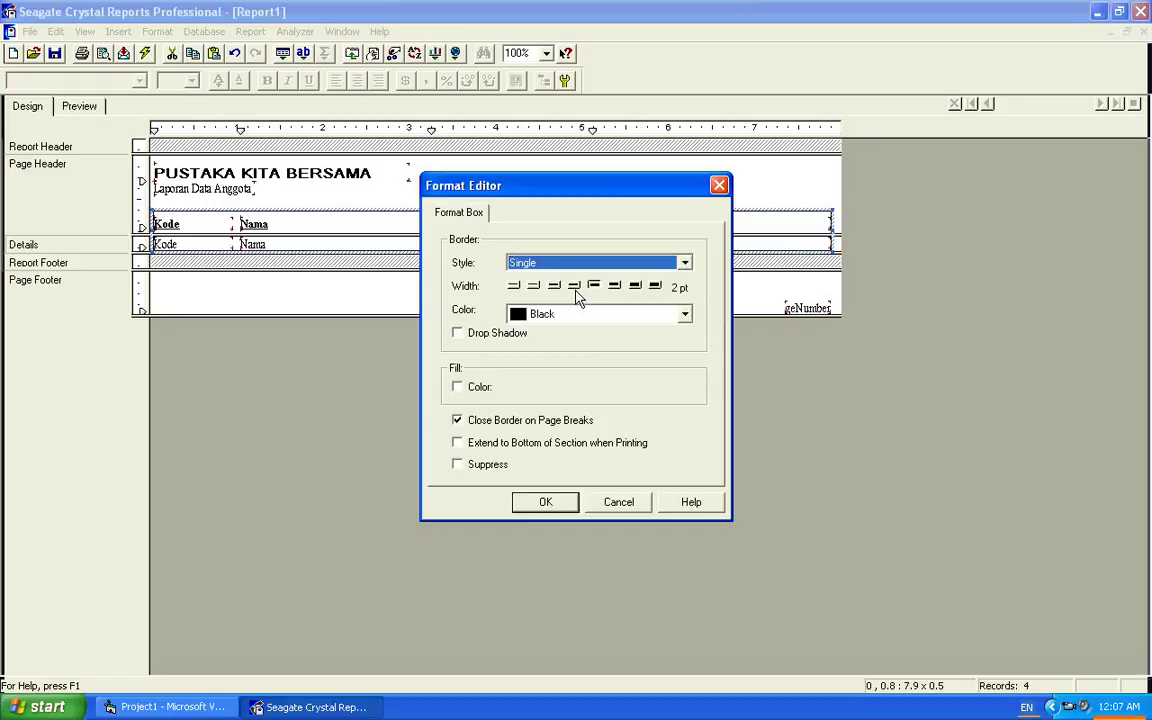
left_click(600, 318)
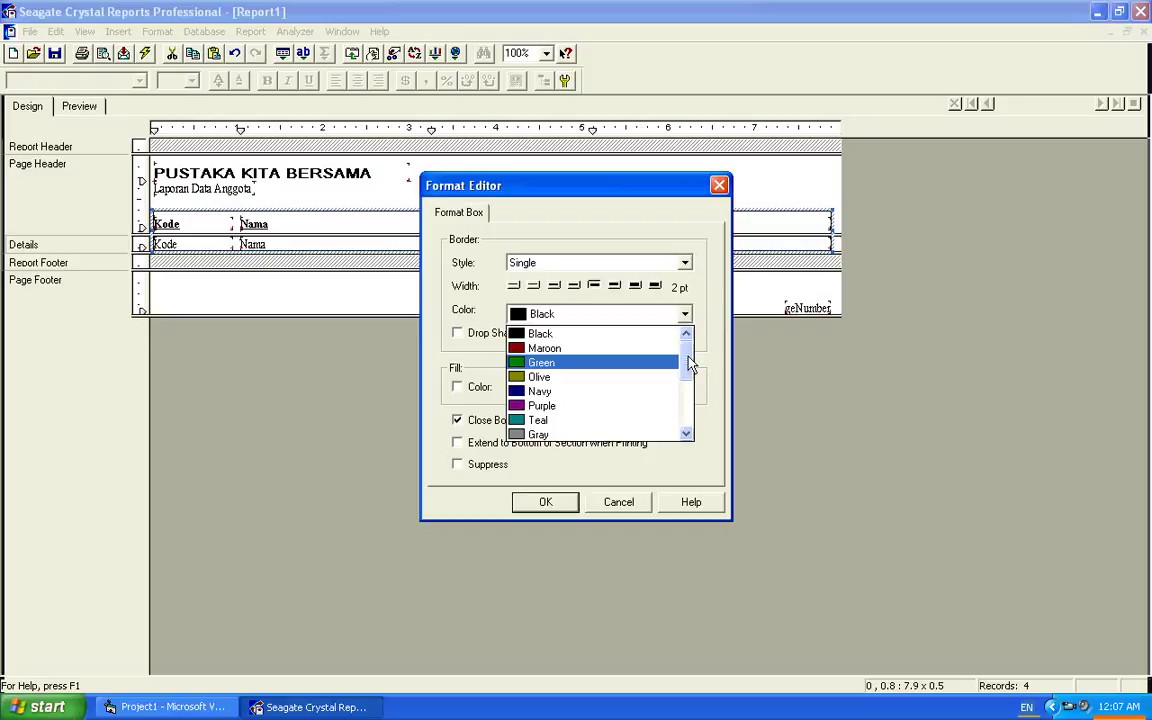
scroll(689, 365, "down", 3)
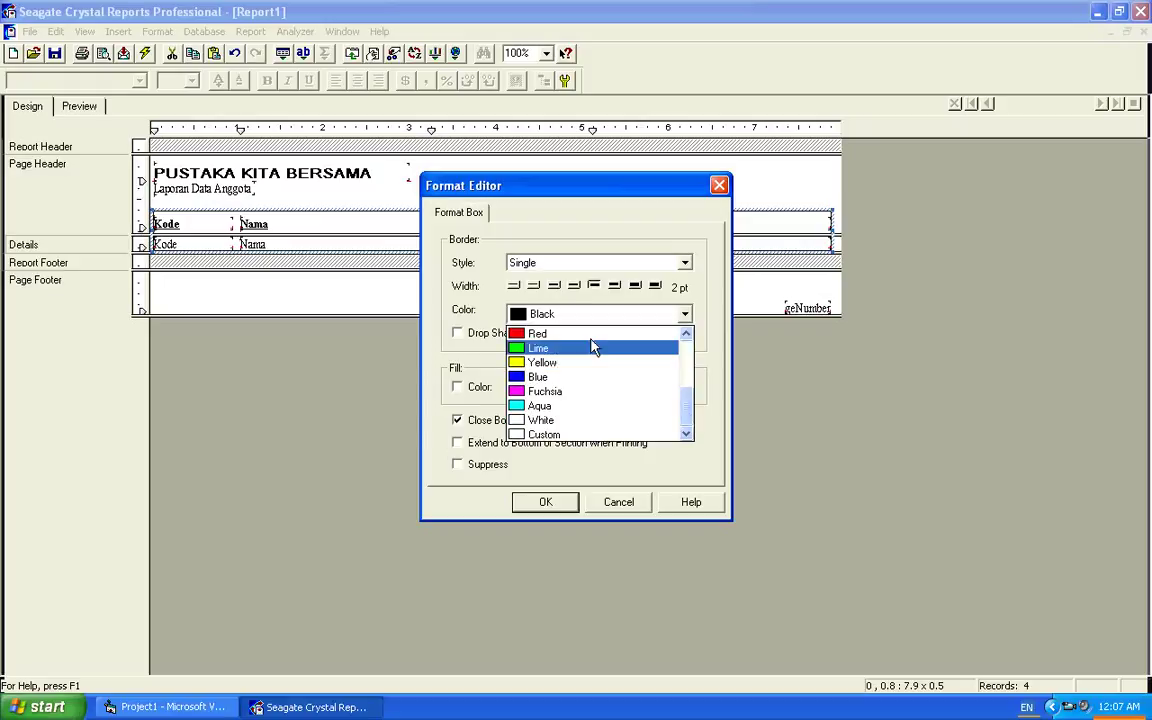
left_click(557, 336)
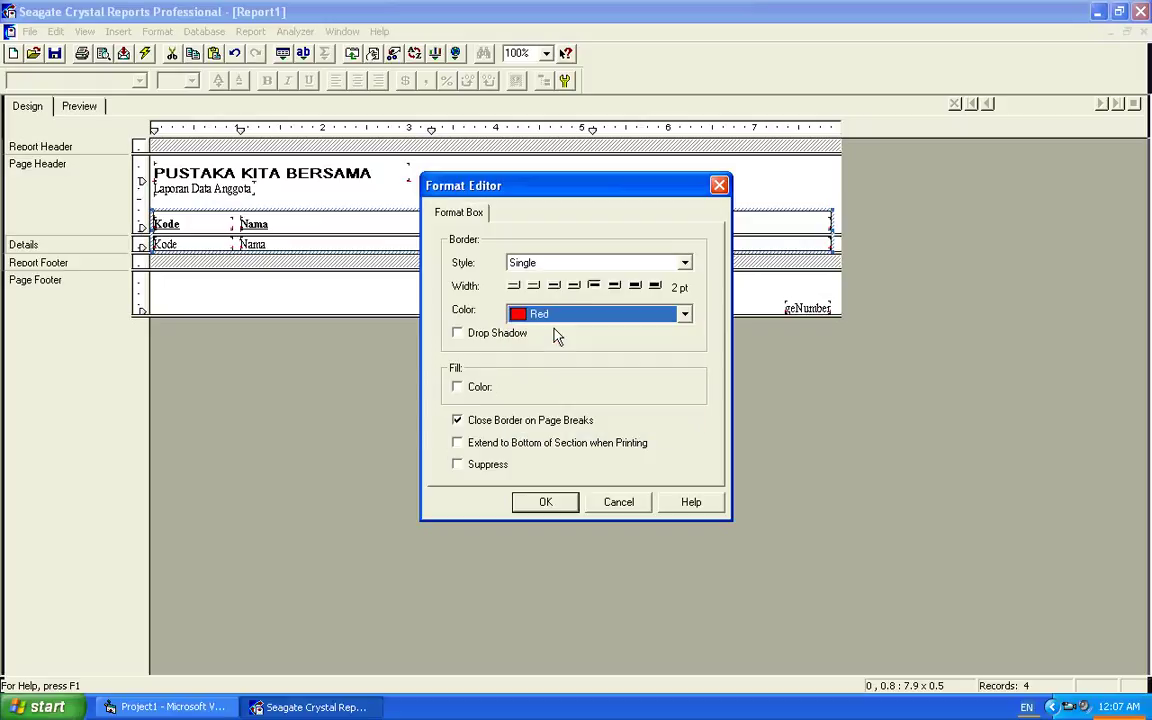
left_click(542, 502)
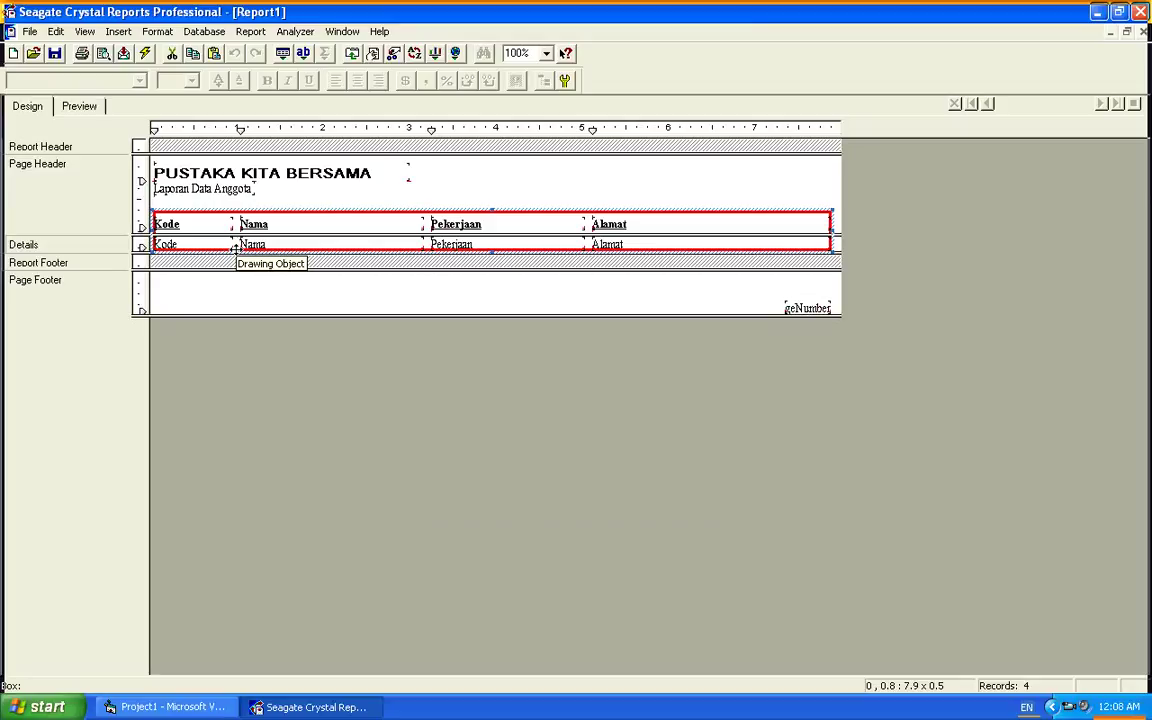
- Draw a vertical line about 0.4 tall between the Kode and Nama columns, spanning the column headings and Details fields
left_click(119, 34)
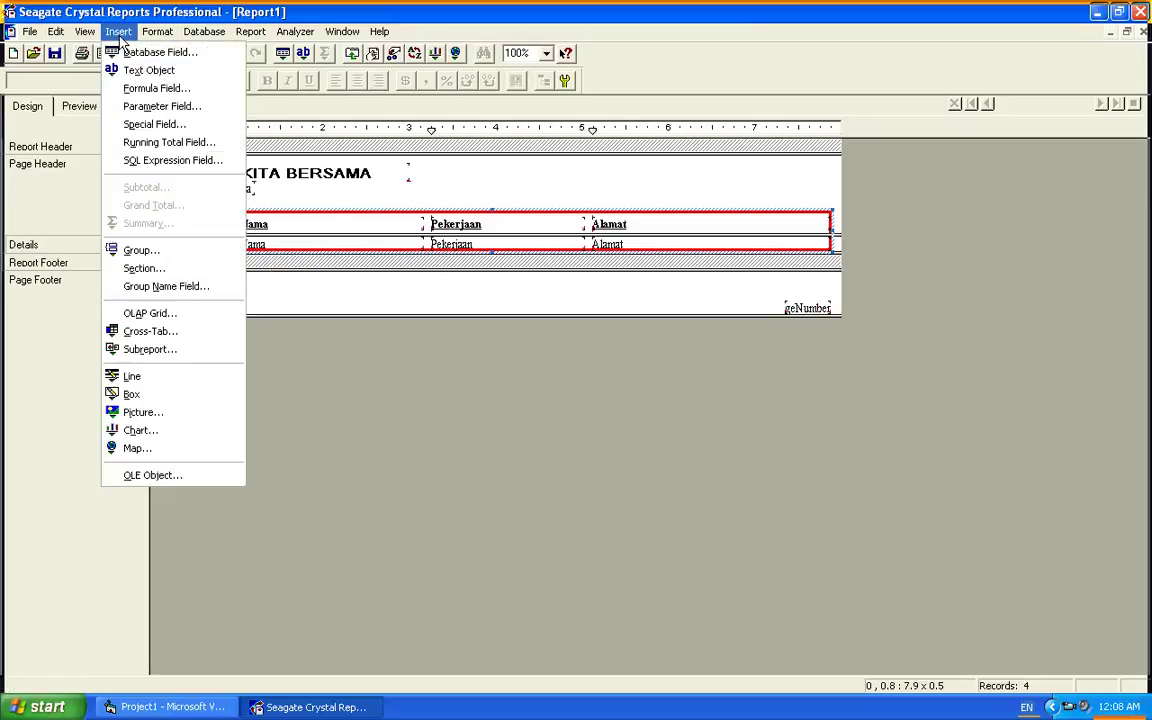
left_click(143, 379)
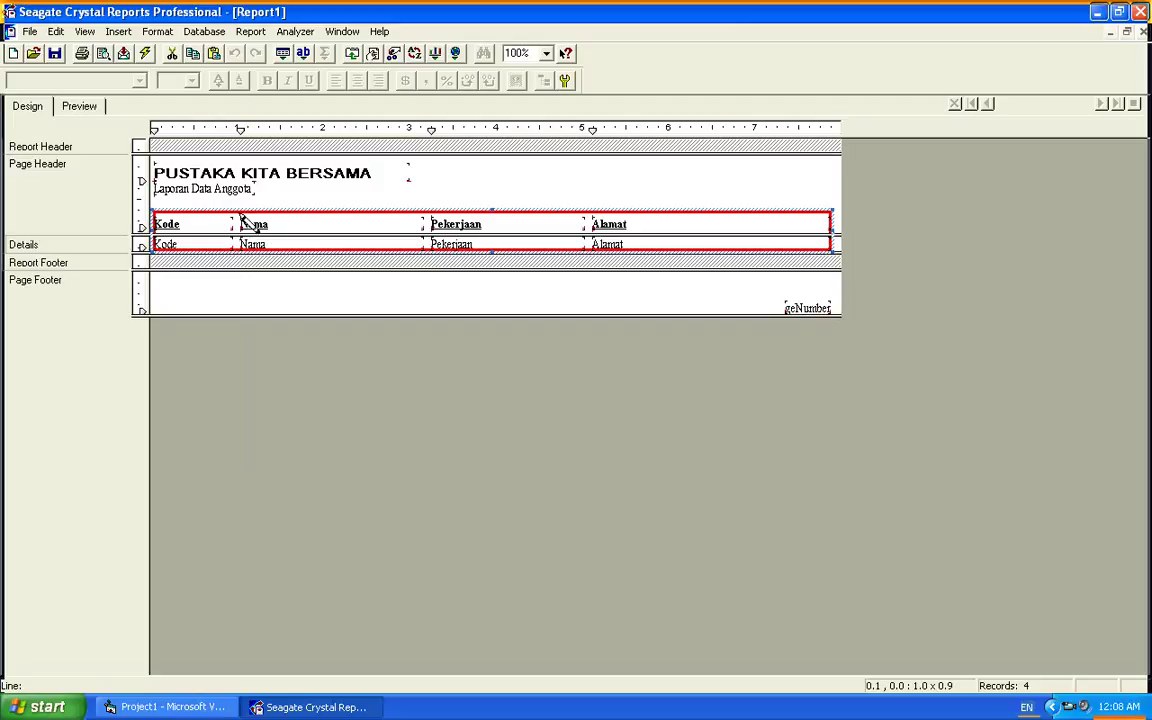
left_click_drag(240, 216, 241, 256)
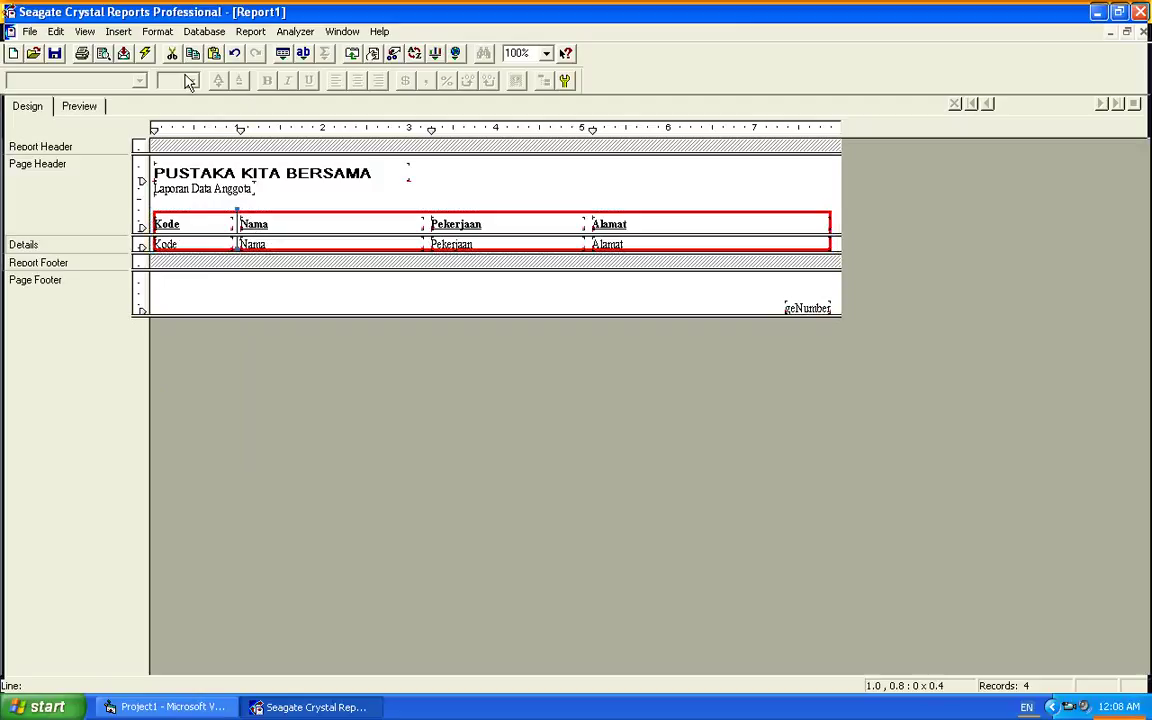
- Format the divider line between Kode and Nama in red with a 1.5 pt width
left_click(155, 32)
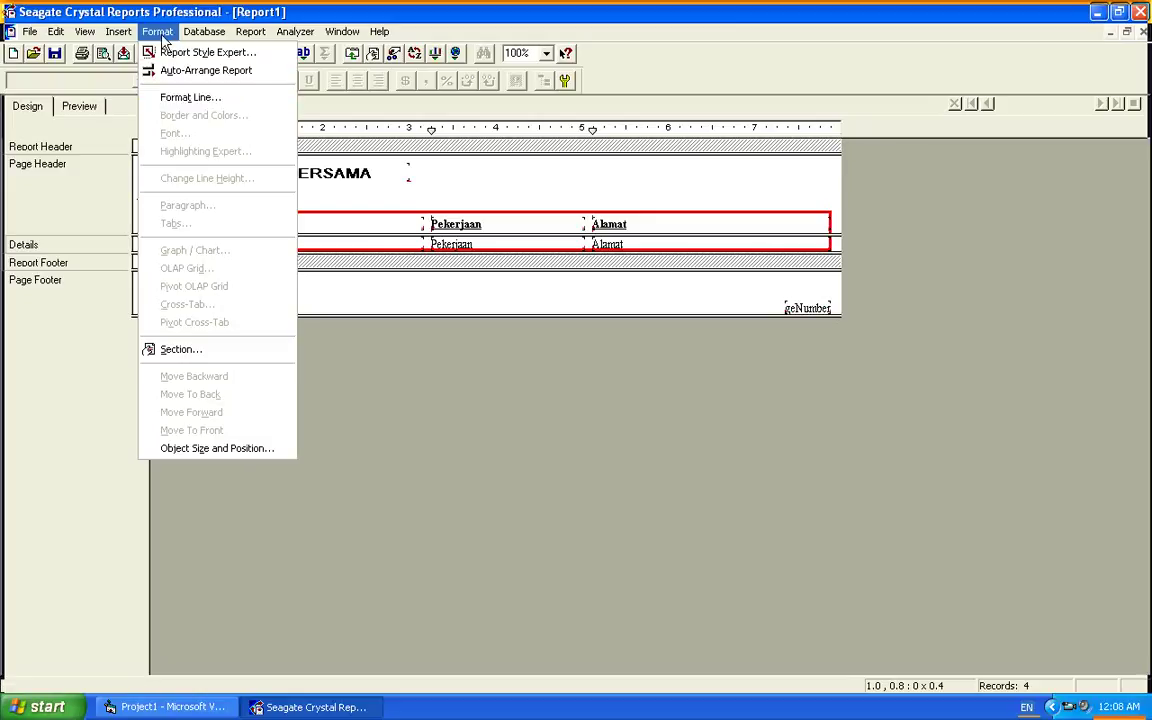
mouse_move(295, 31)
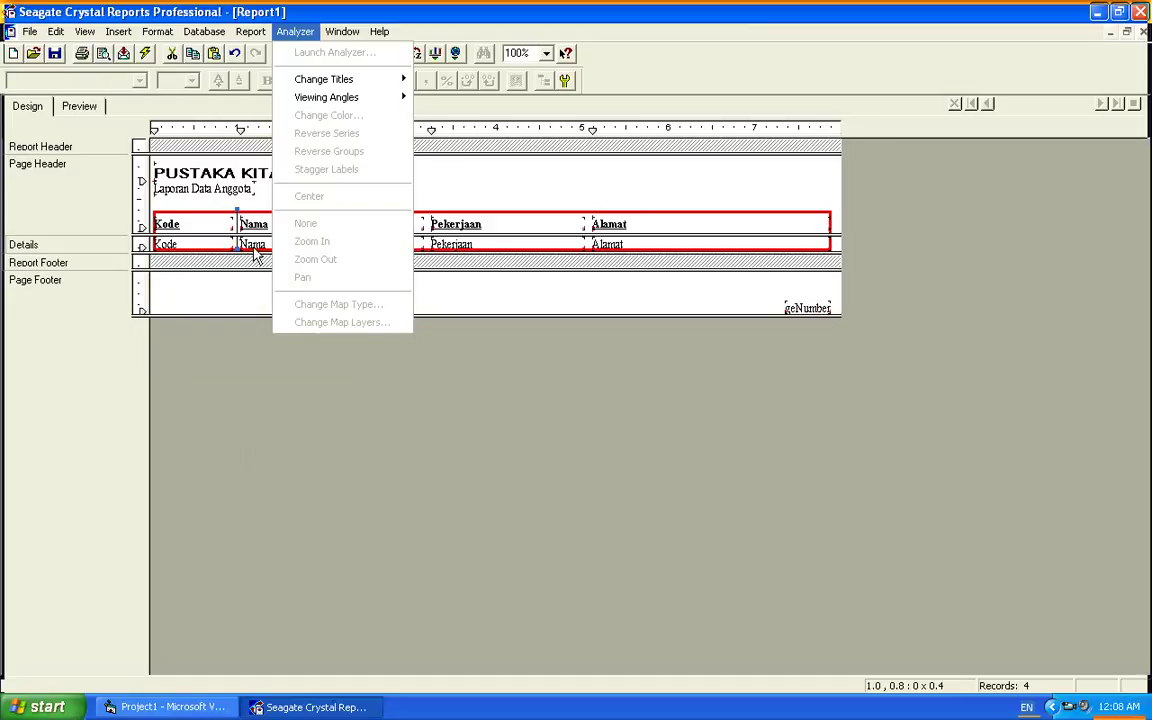
mouse_move(156, 38)
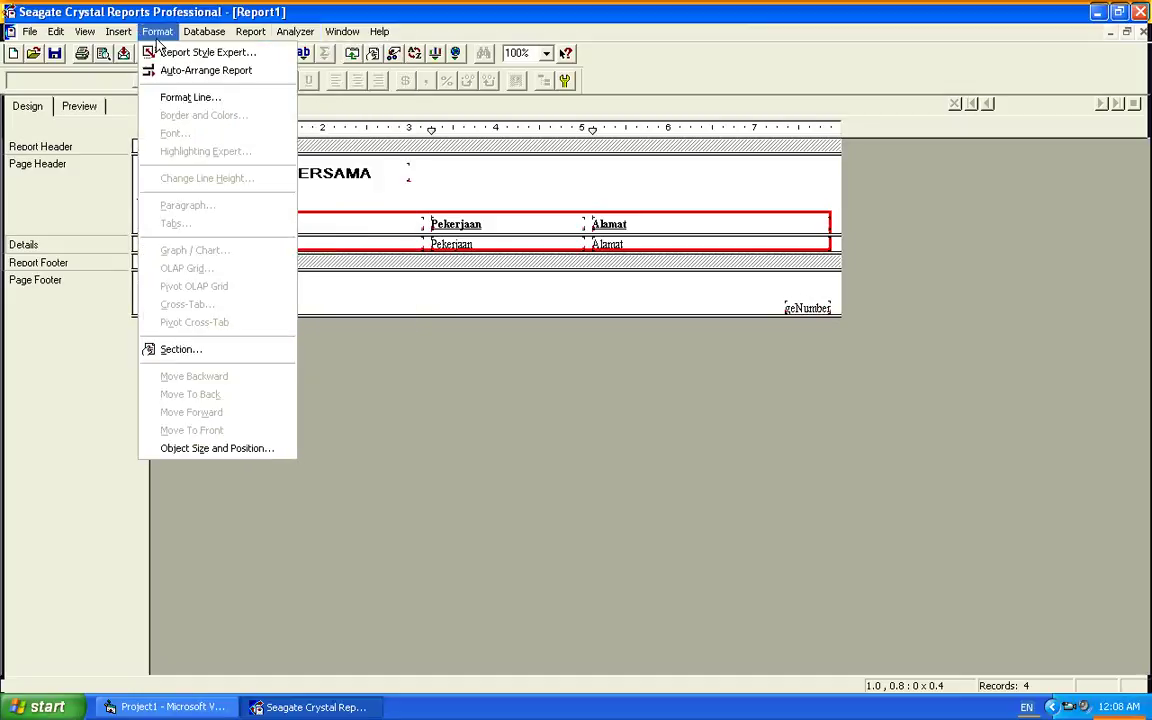
left_click(178, 97)
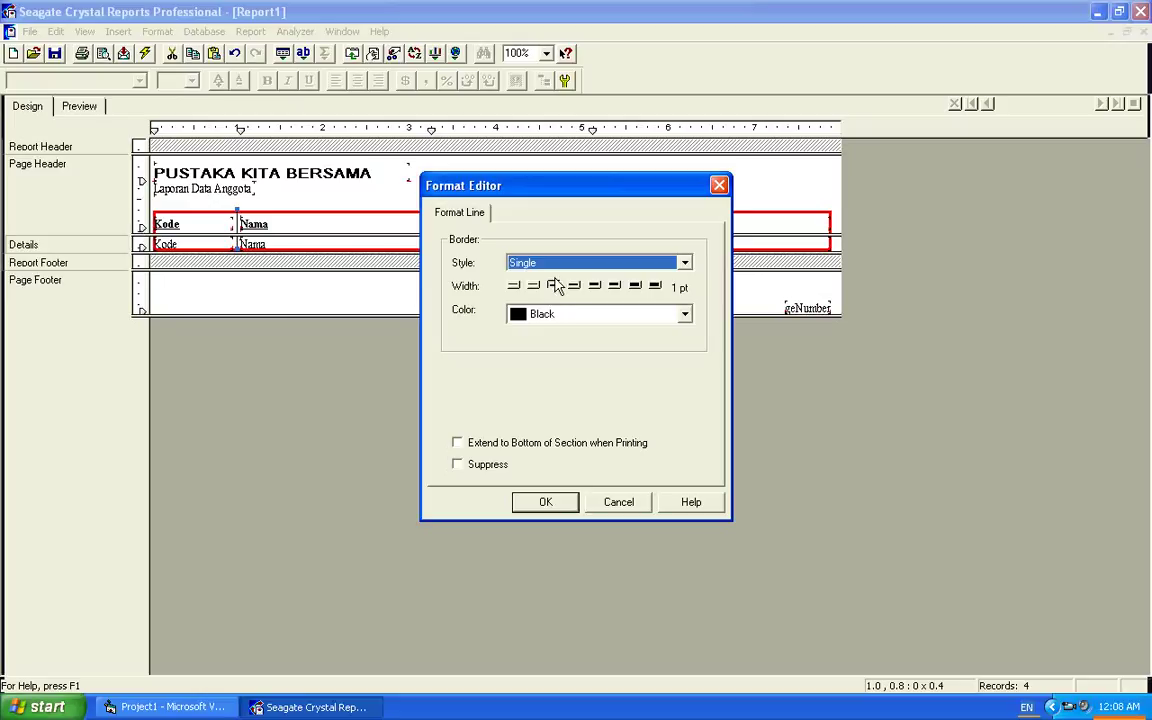
left_click(515, 316)
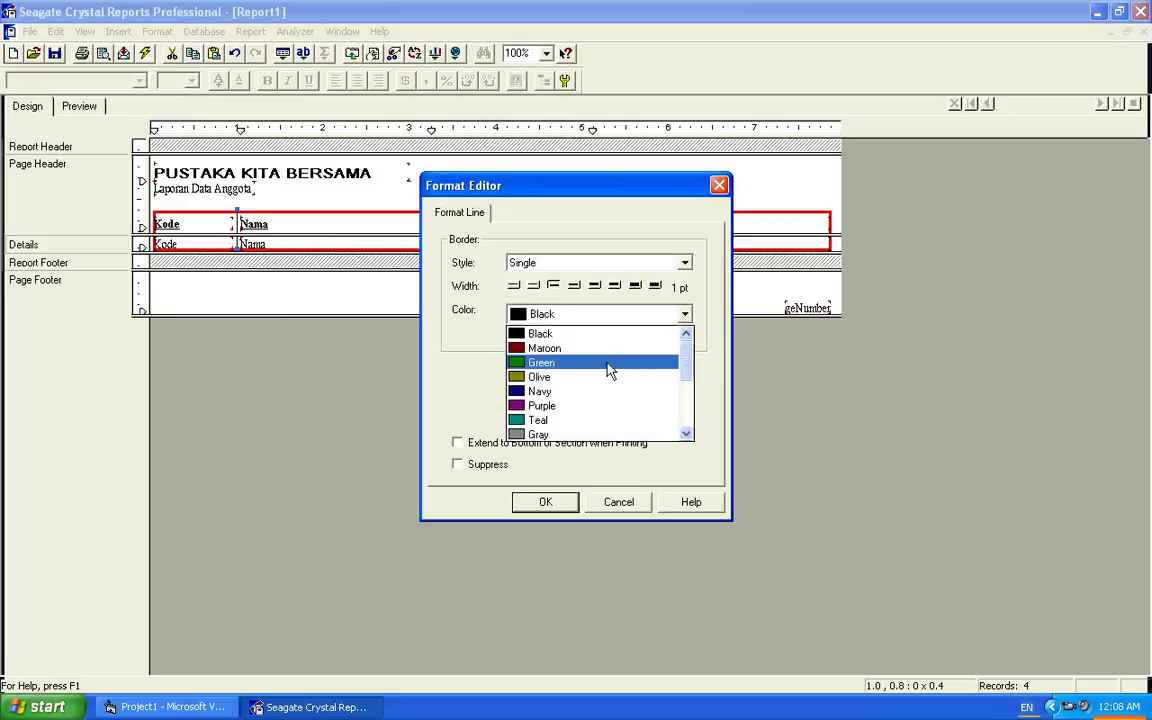
left_click_drag(688, 368, 688, 432)
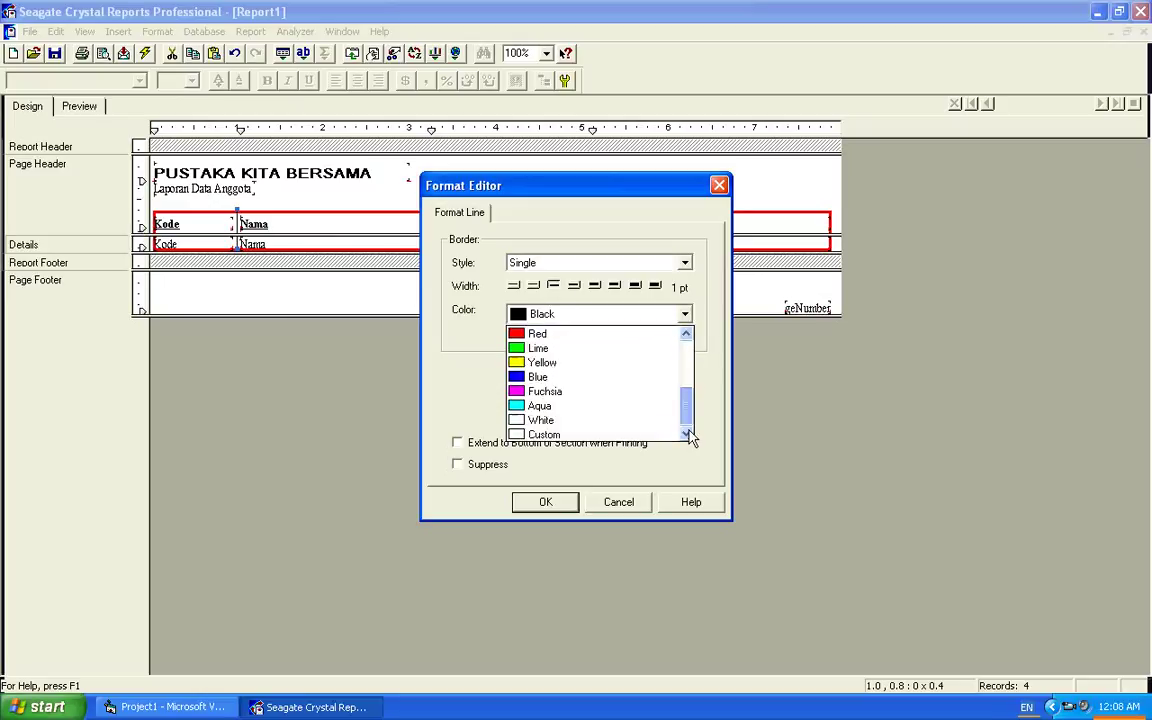
left_click(563, 336)
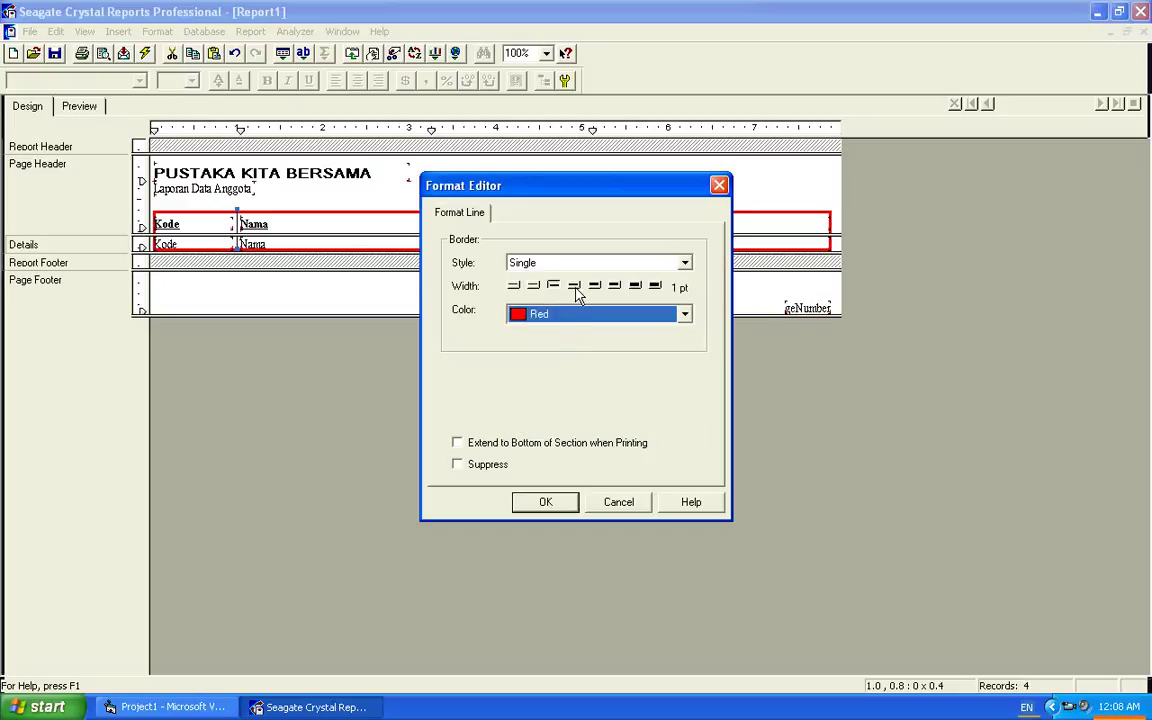
left_click(575, 287)
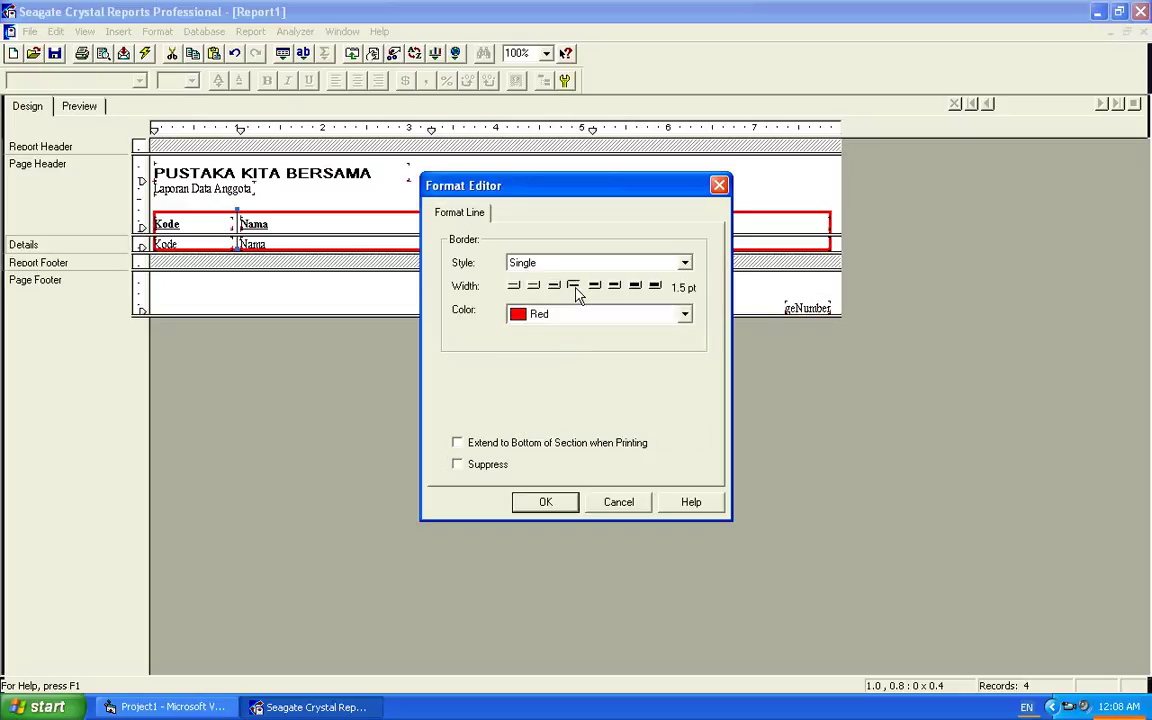
left_click(540, 502)
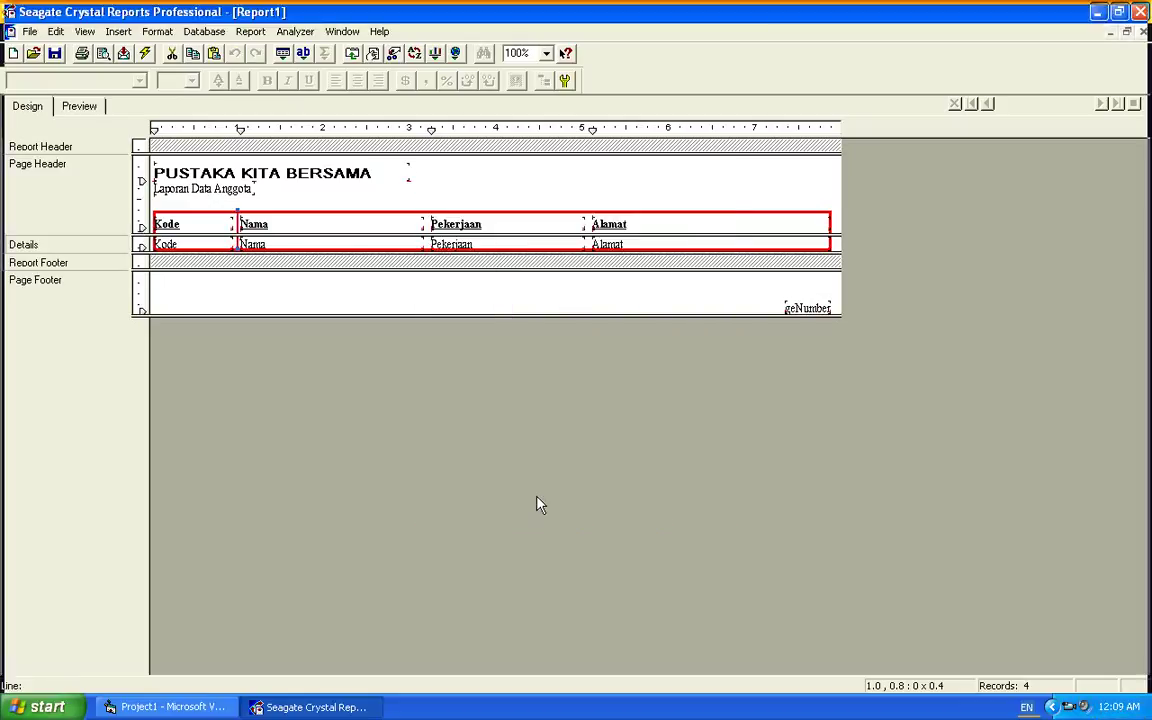
- Draw a vertical line about 0.5 tall between the Nama and Pekerjaan columns, through the headings and Details fields
left_click(118, 31)
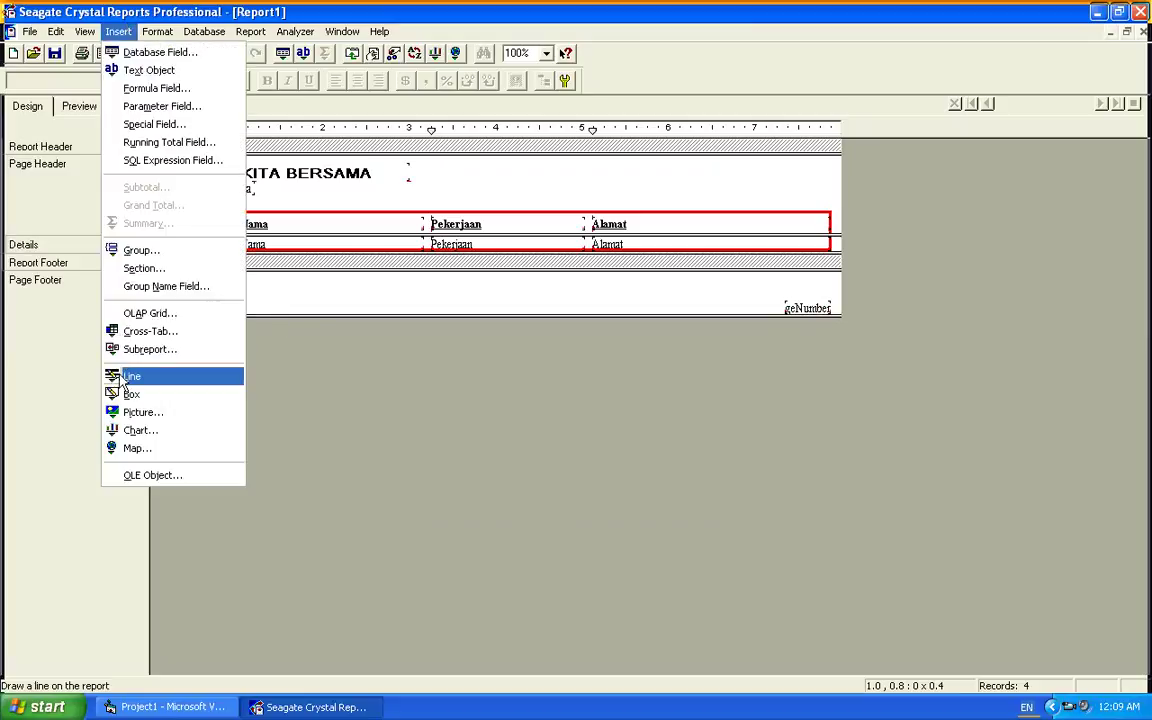
left_click(128, 376)
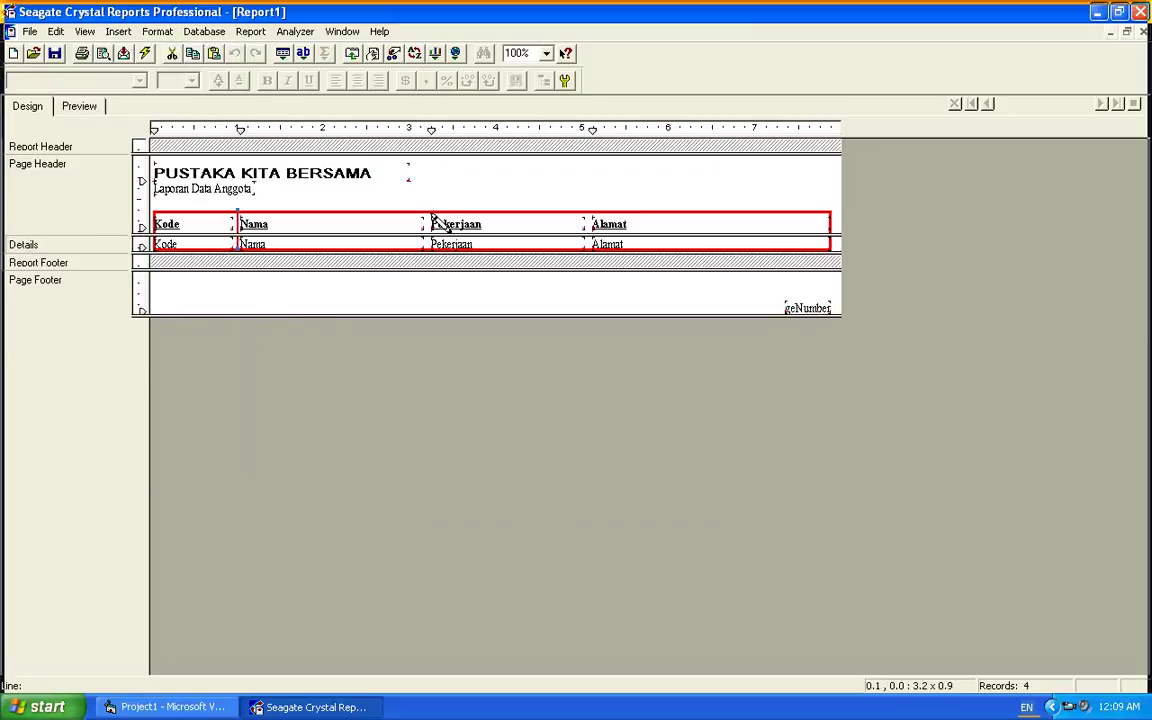
left_click_drag(430, 215, 428, 251)
- Set the divider line between Nama and Pekerjaan to 1.5 pt width and red
left_click(161, 34)
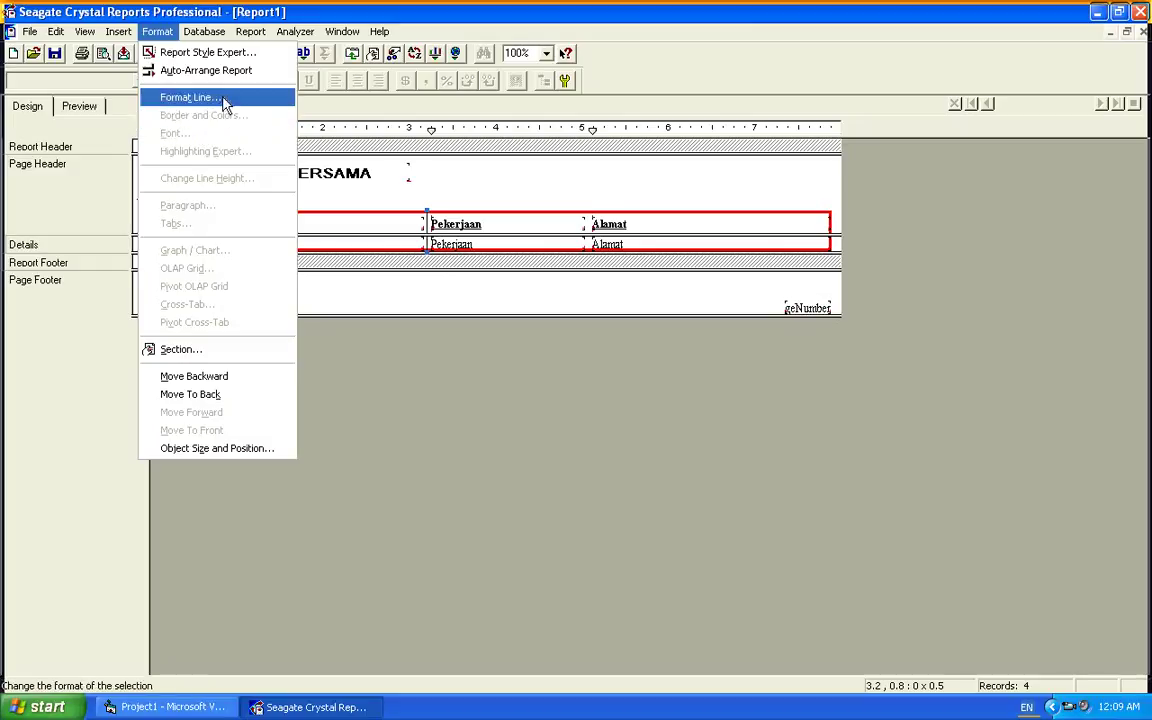
left_click(205, 97)
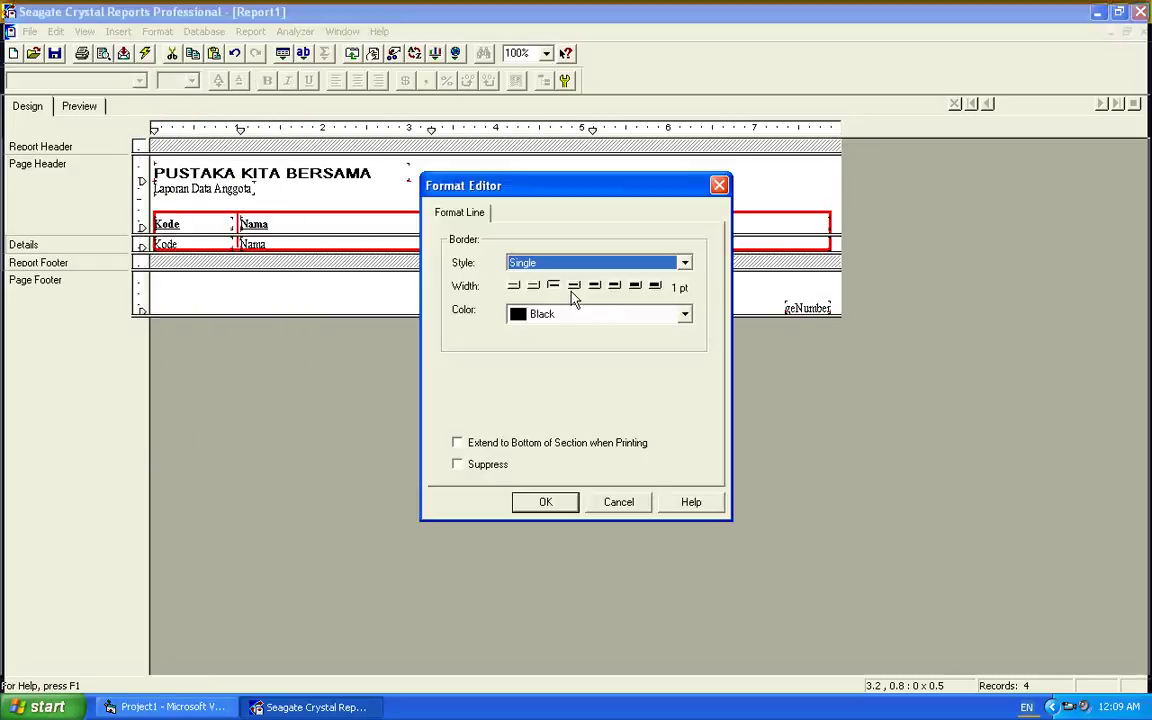
left_click(573, 286)
left_click(530, 314)
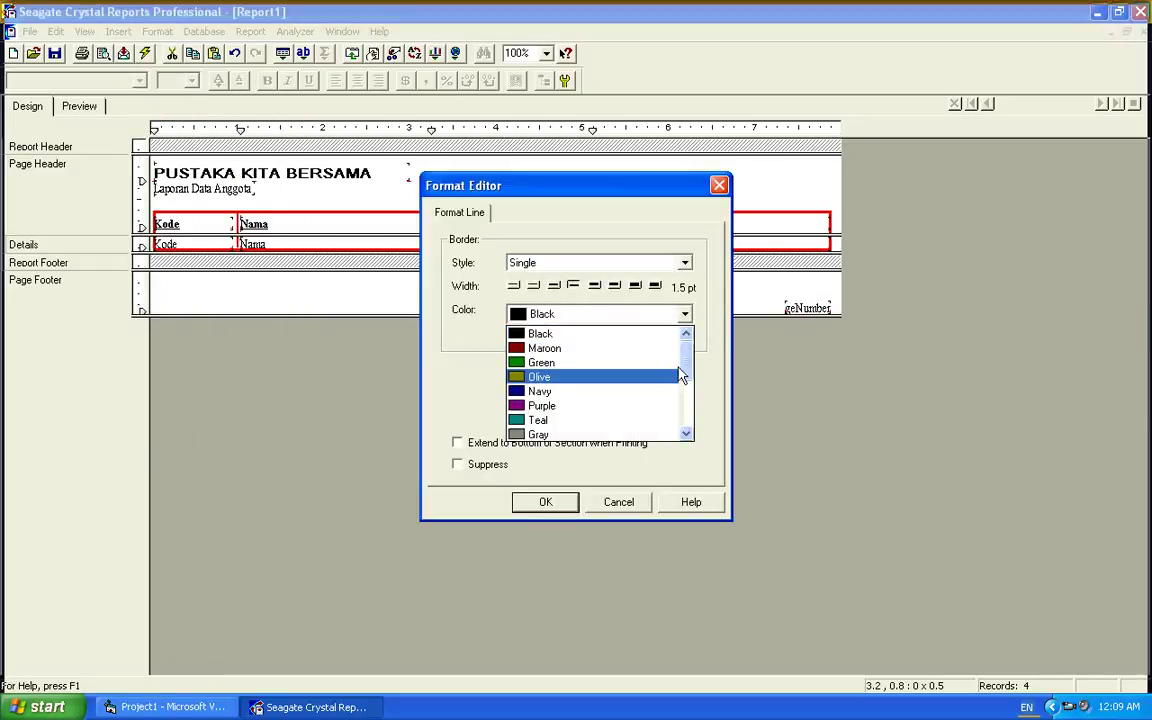
scroll(689, 378, "down", 3)
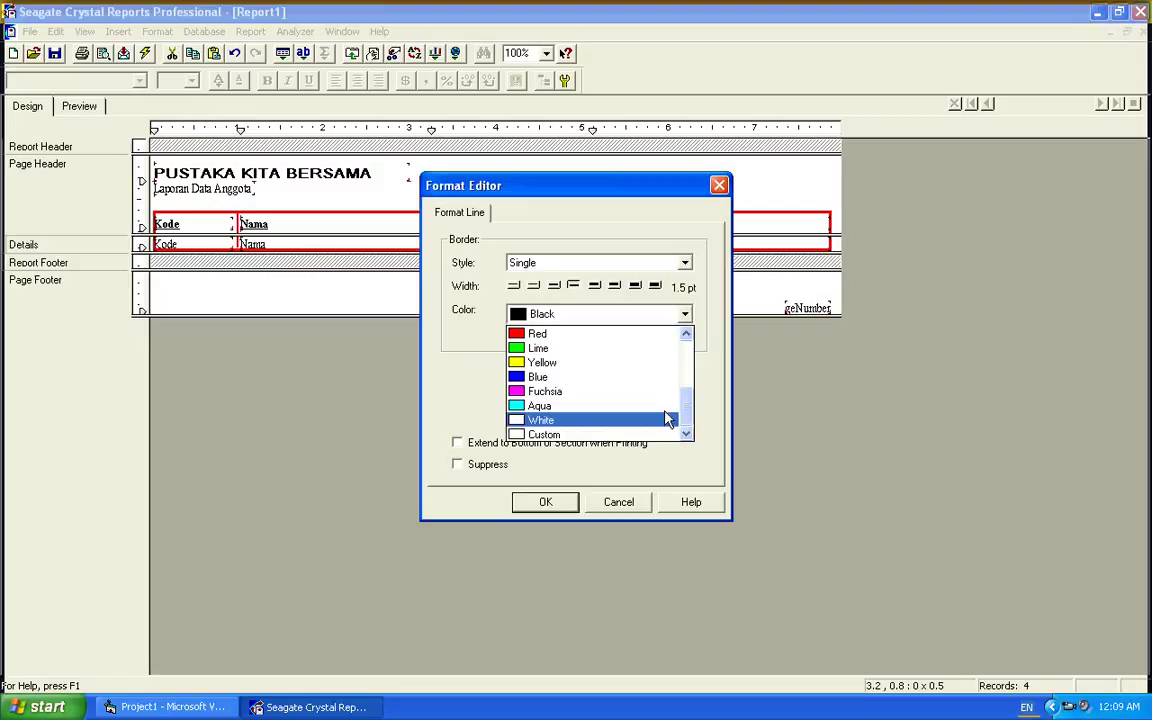
left_click(612, 340)
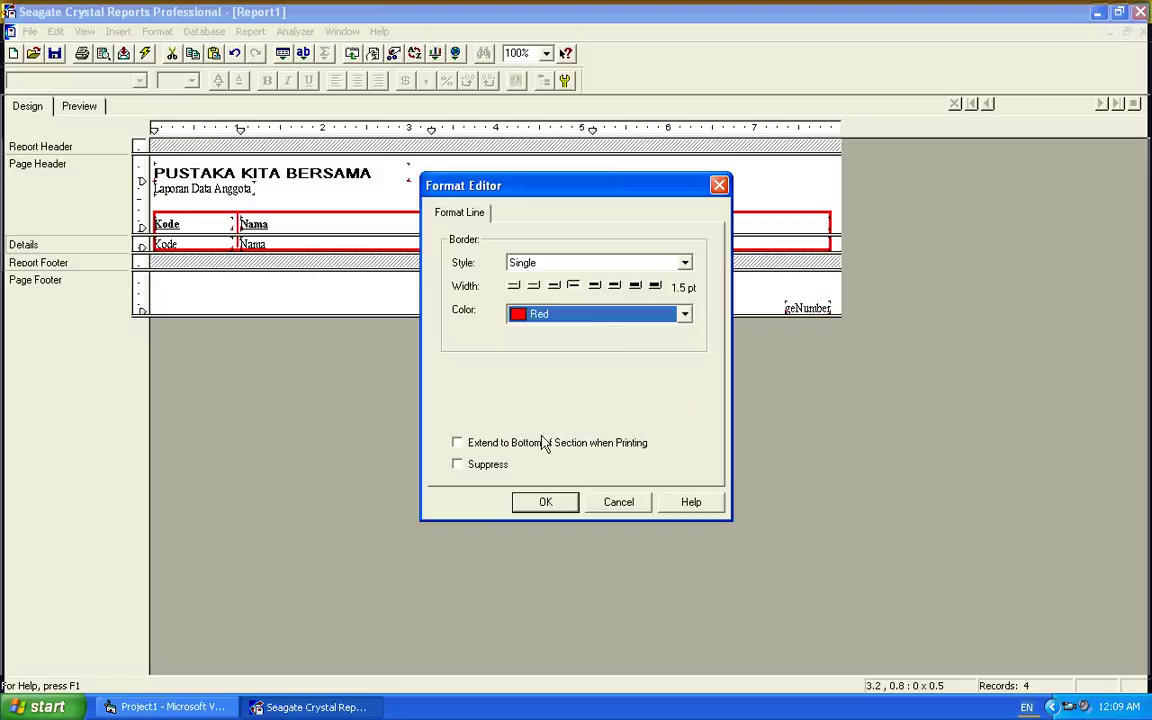
left_click(543, 503)
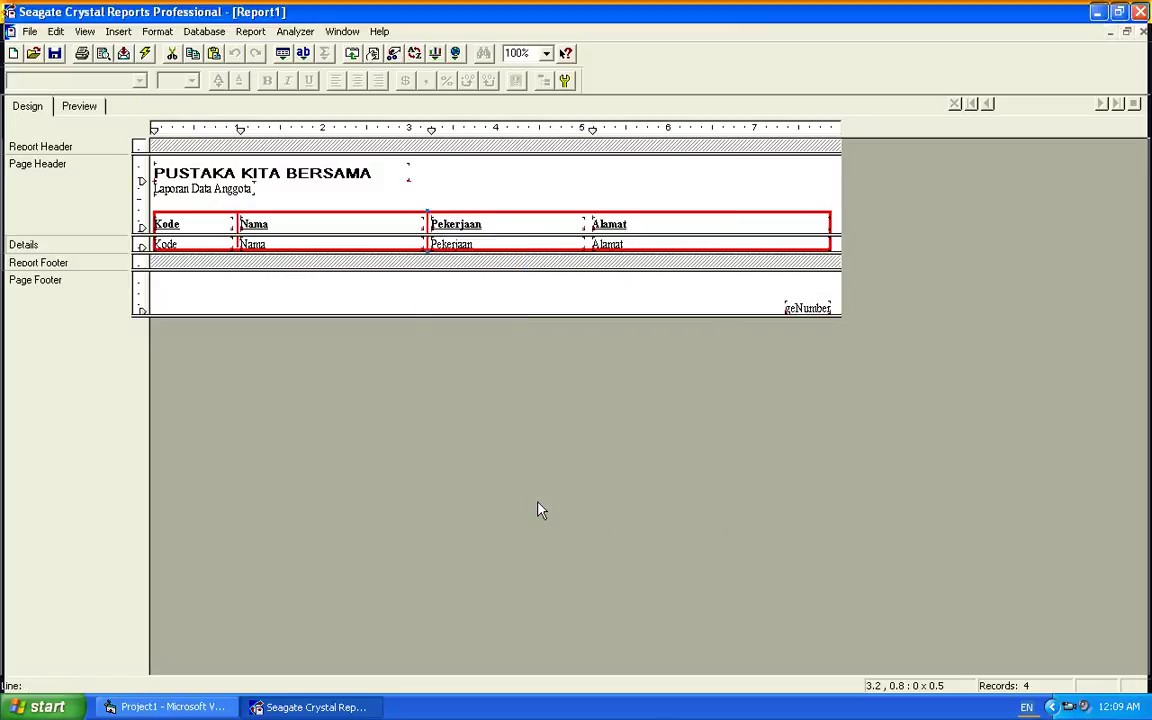
- Draw a vertical line about 0.4 tall between the Pekerjaan and Alamat columns, through the headings and Details fields
left_click(155, 35)
mouse_move(121, 38)
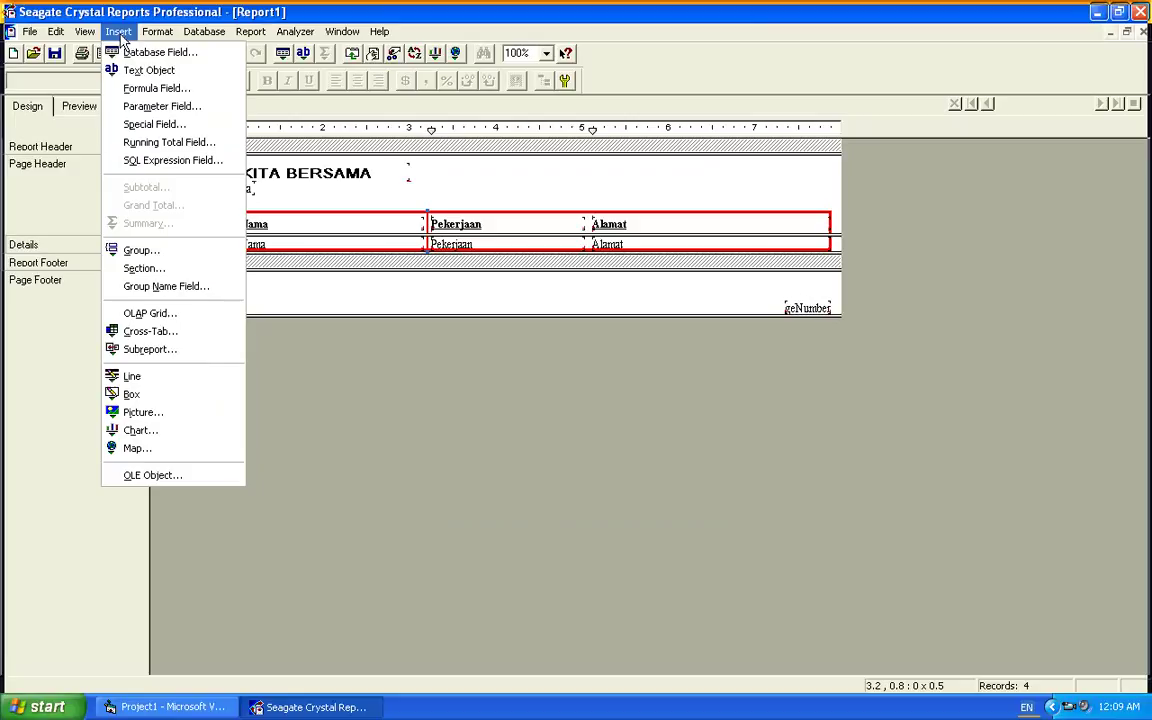
left_click(128, 376)
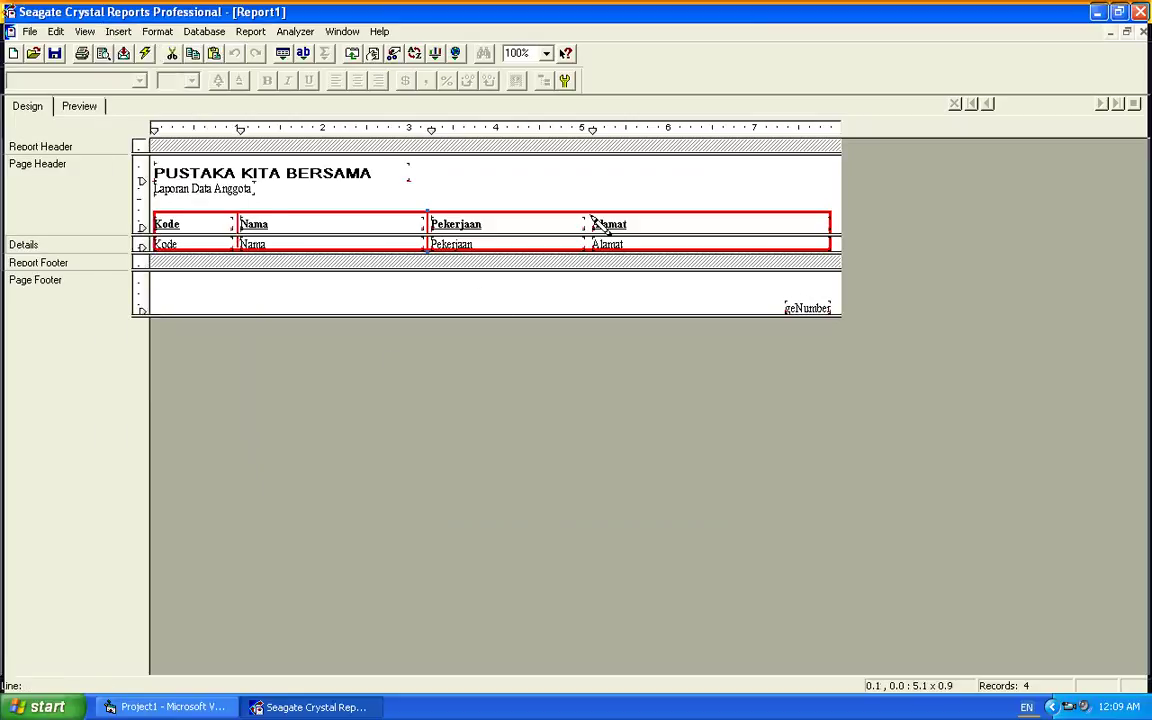
left_click_drag(591, 219, 596, 258)
- Set the colour of the divider line between the Pekerjaan and Alamat columns to red
left_click(157, 31)
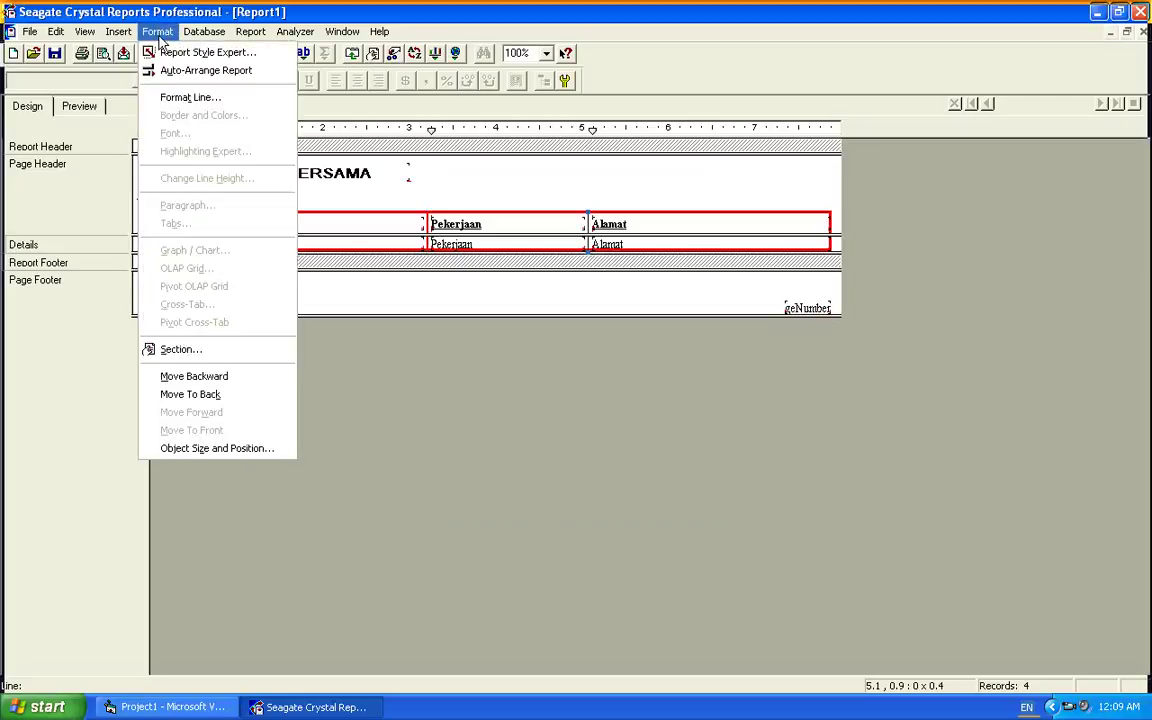
left_click(183, 96)
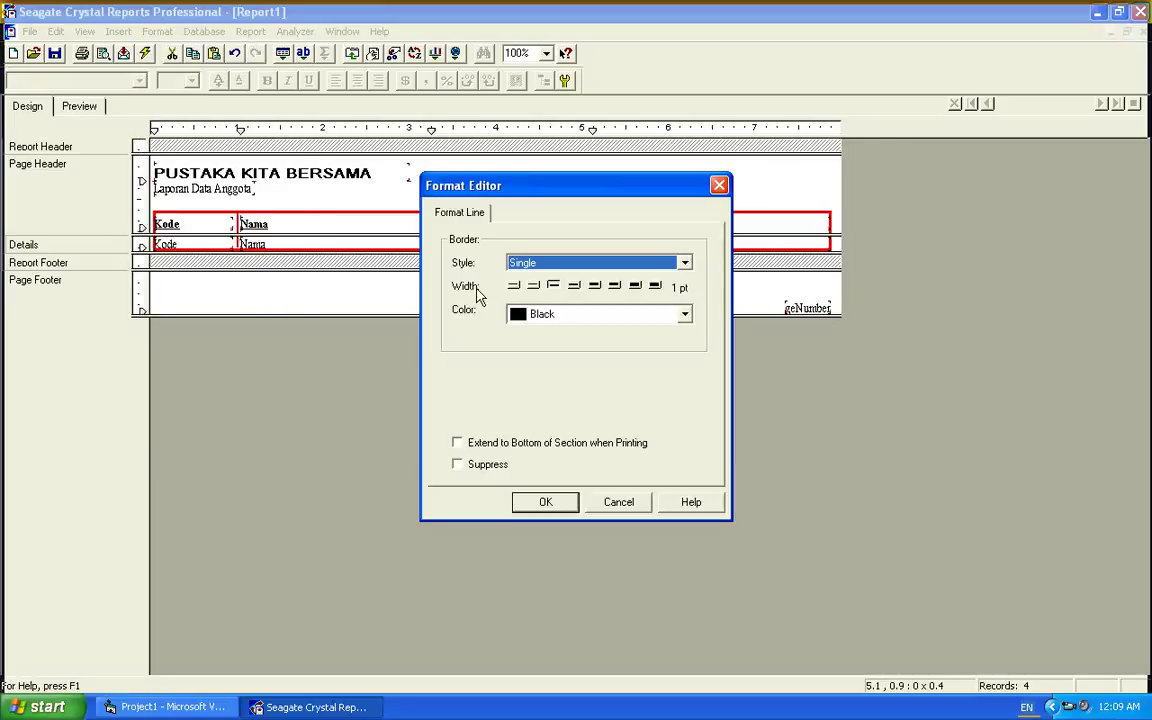
left_click(565, 318)
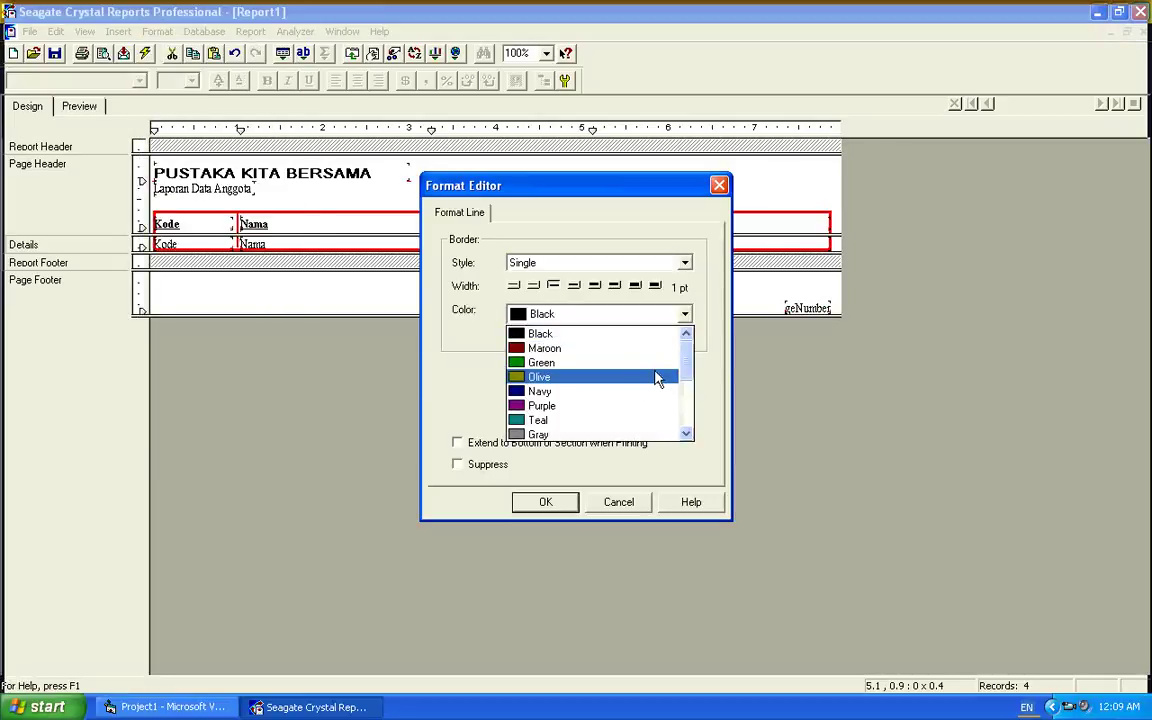
scroll(660, 400, "down", 3)
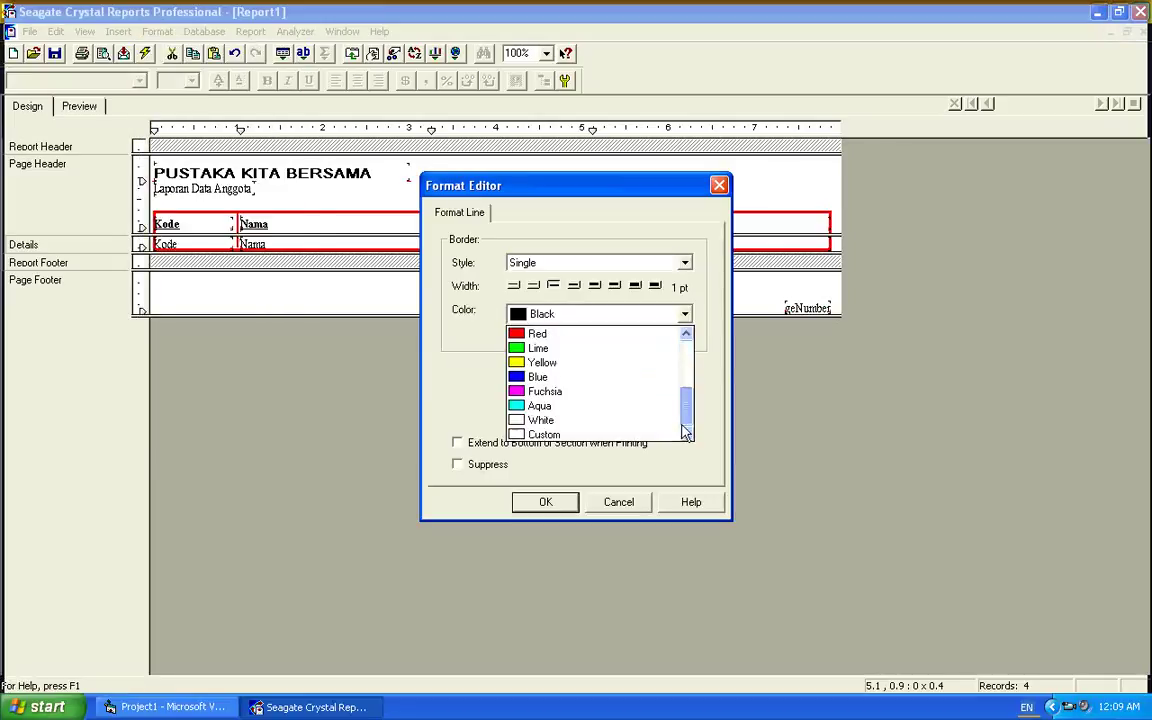
left_click(605, 334)
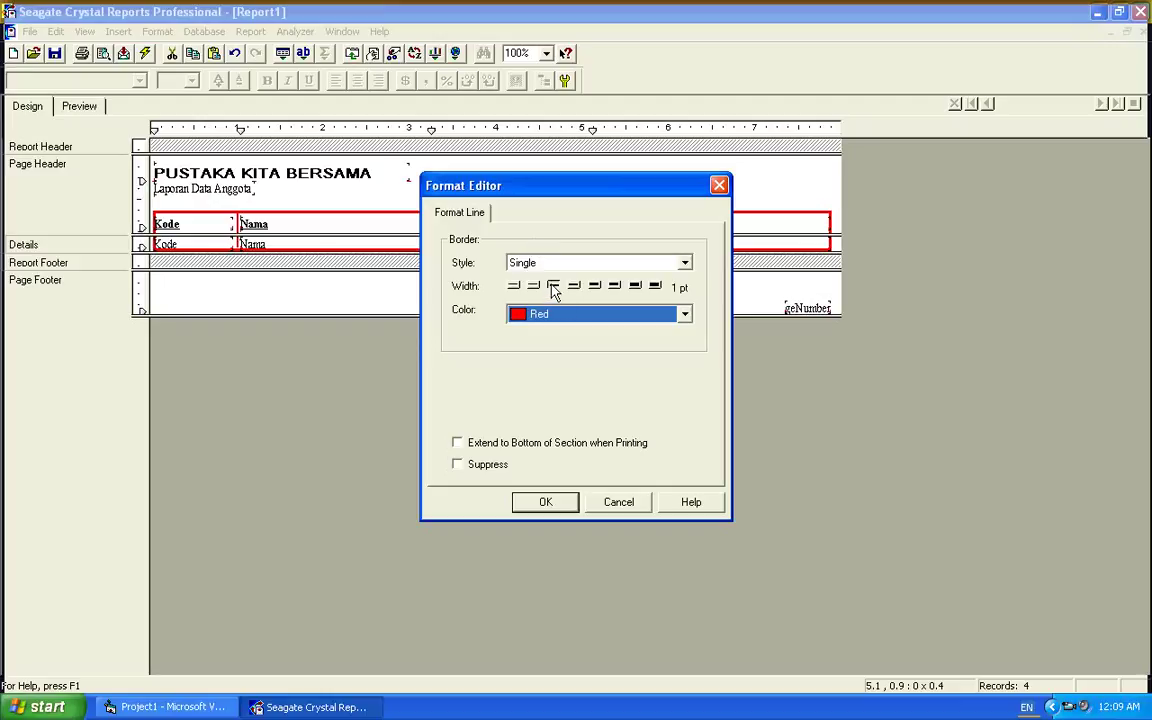
left_click(545, 502)
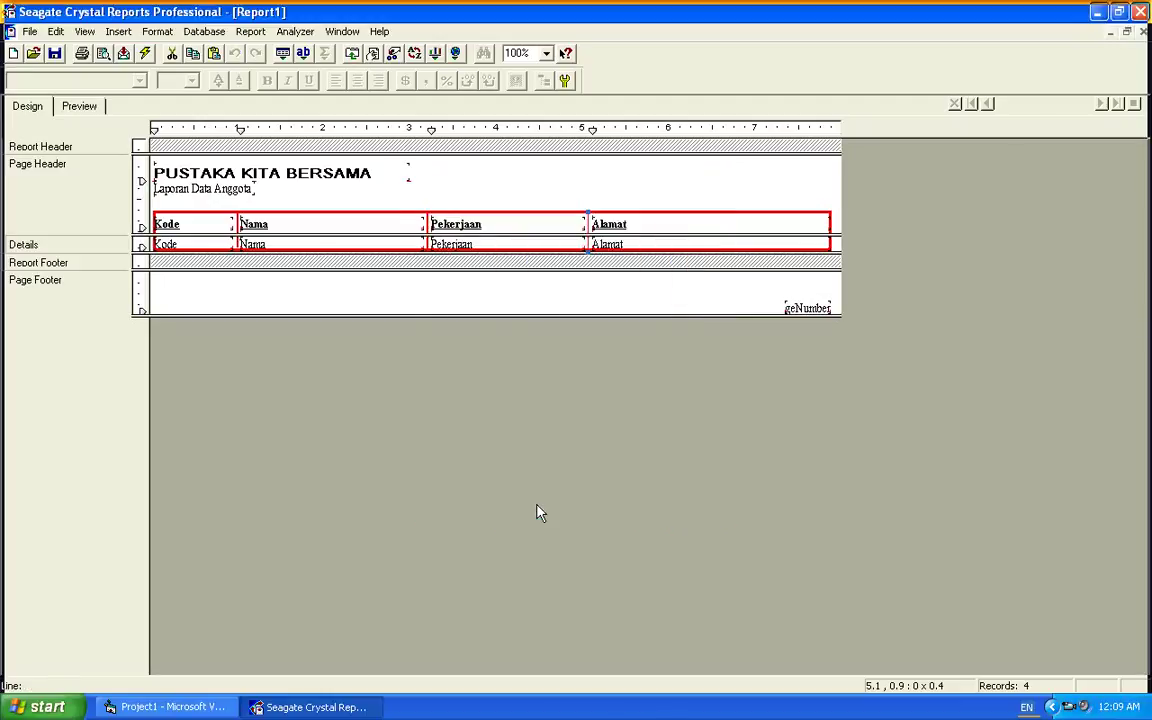
- Set the width of the divider line between Pekerjaan and Alamat to 1.5 pt
left_click(168, 32)
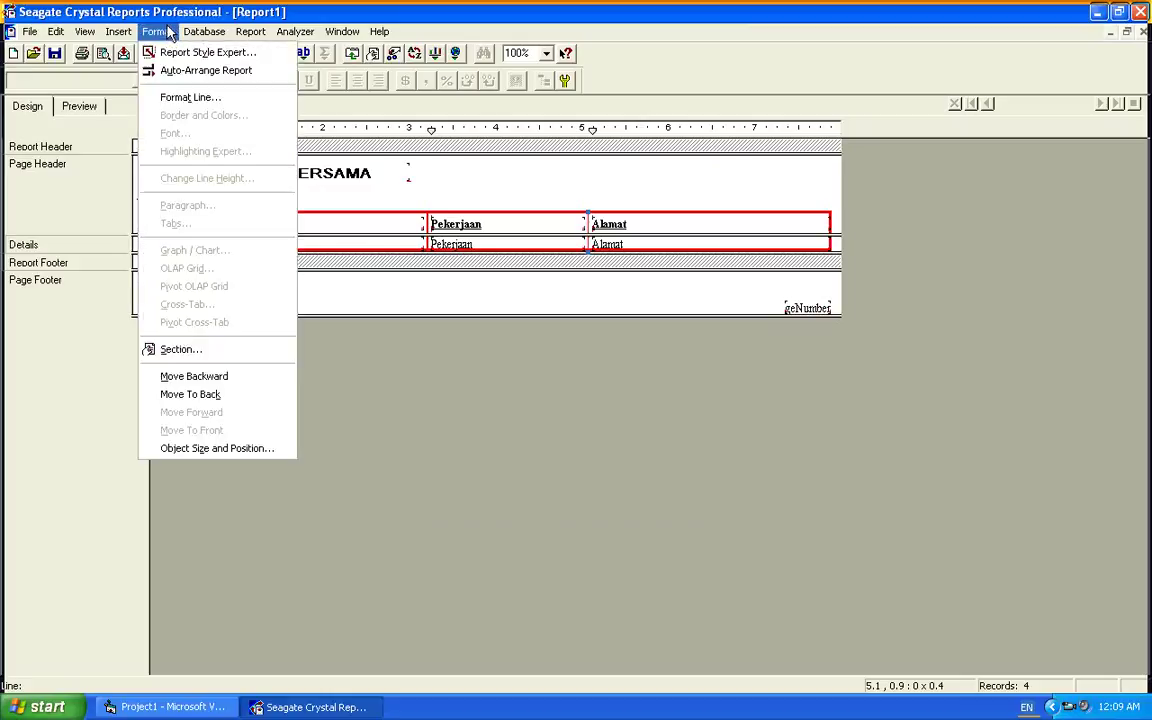
left_click(183, 98)
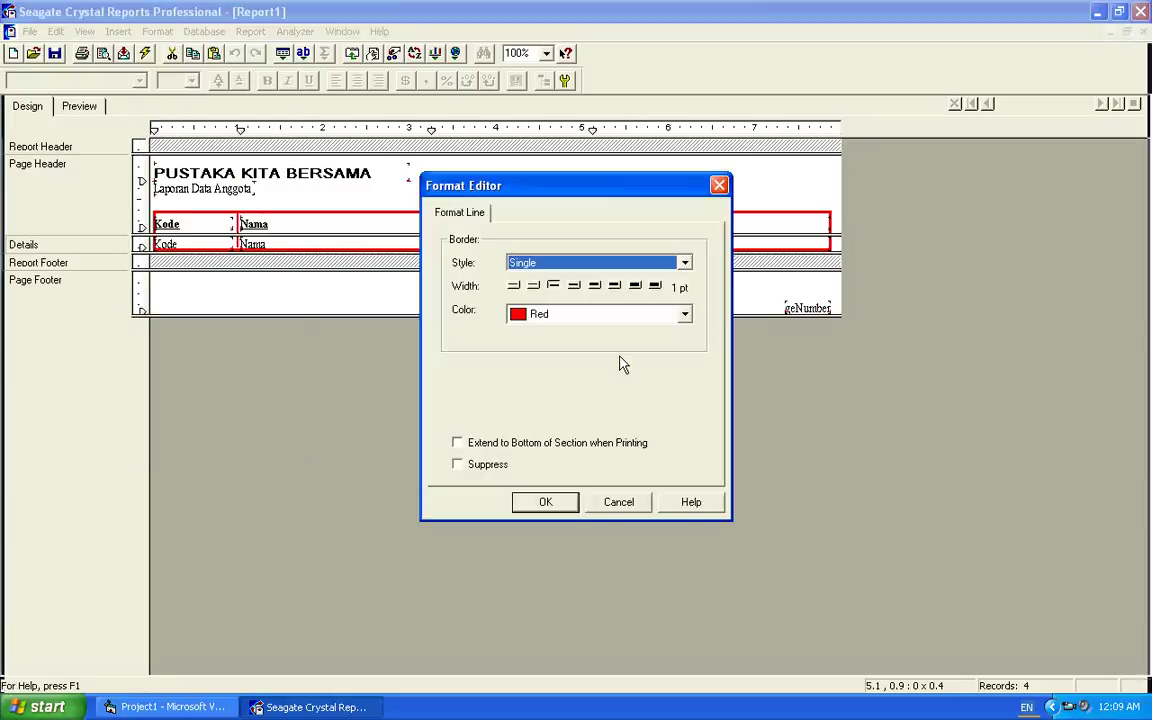
left_click(573, 286)
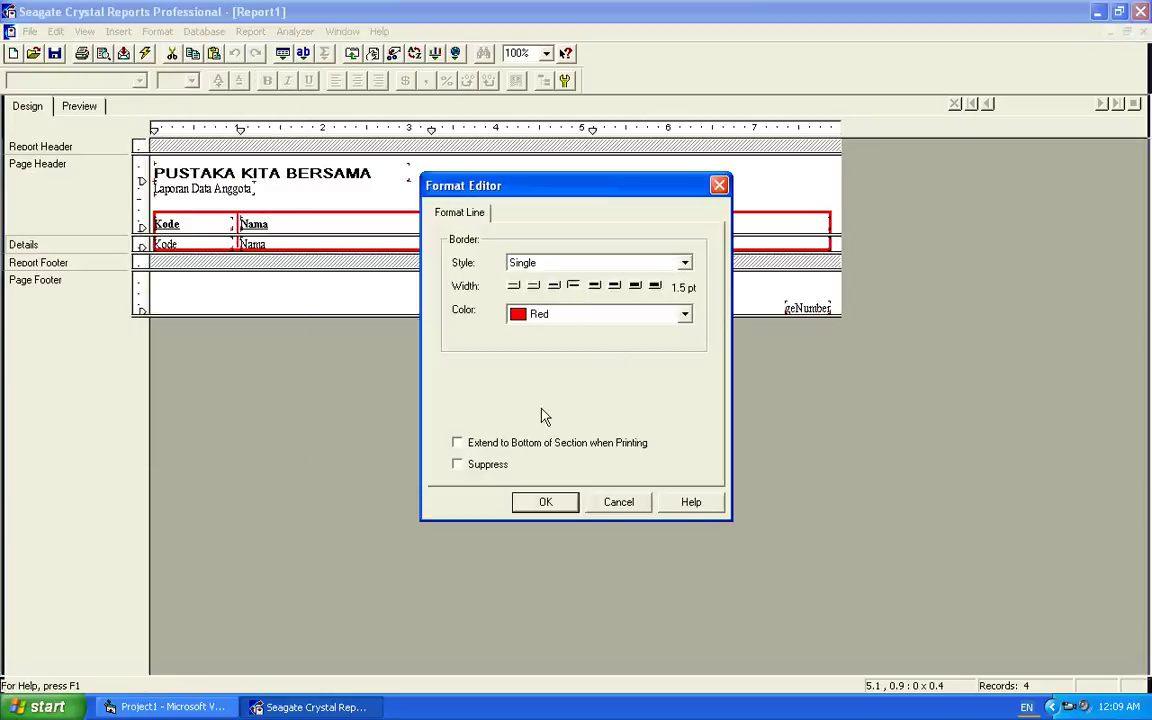
left_click(547, 503)
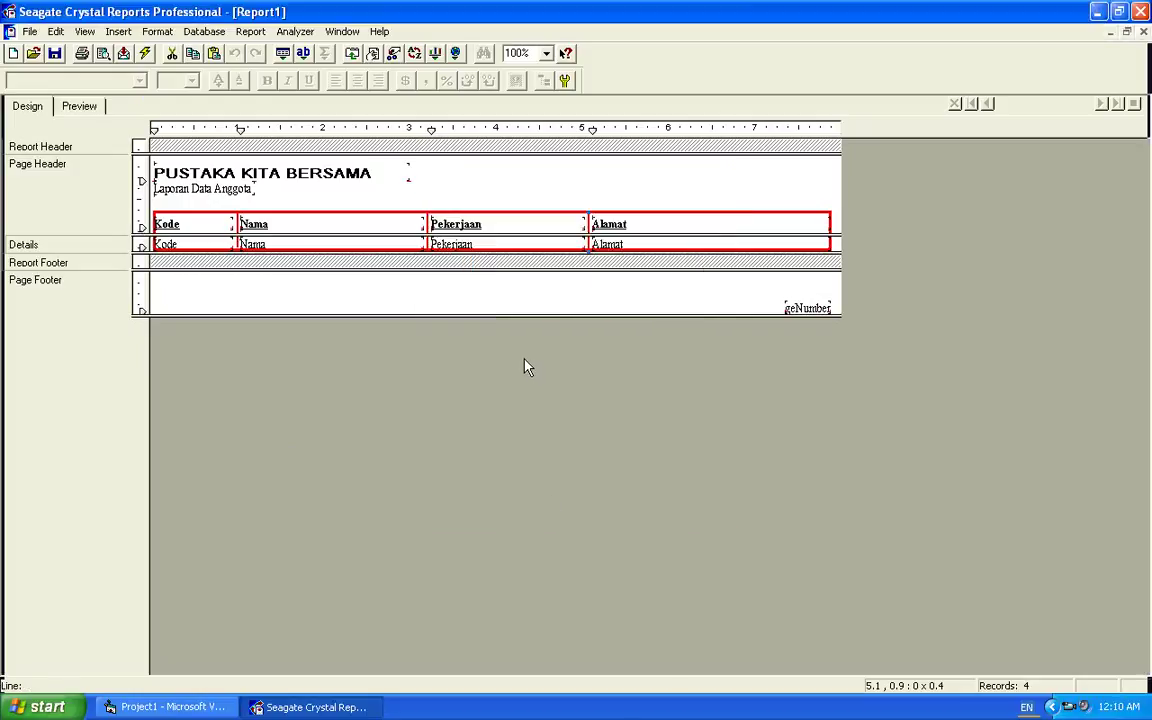
left_click(483, 305)
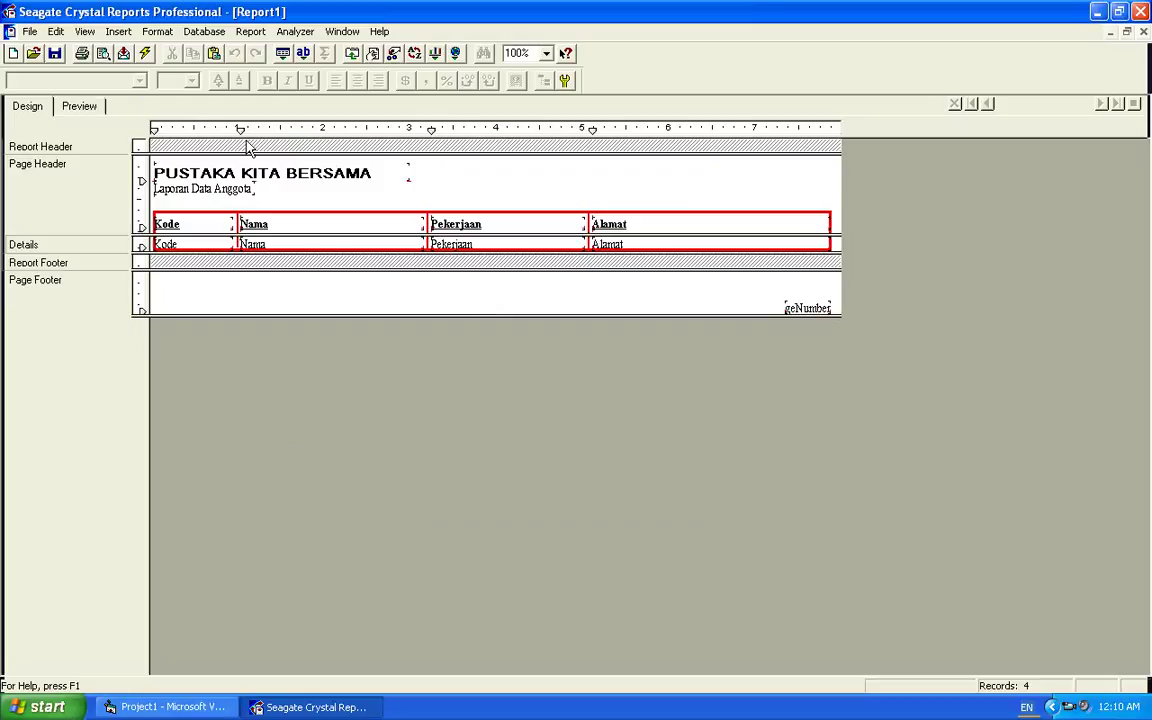
- Check the report preview, and remove the underline from the Kode, Nama, Pekerjaan and Alamat column headings in the design
left_click(78, 108)
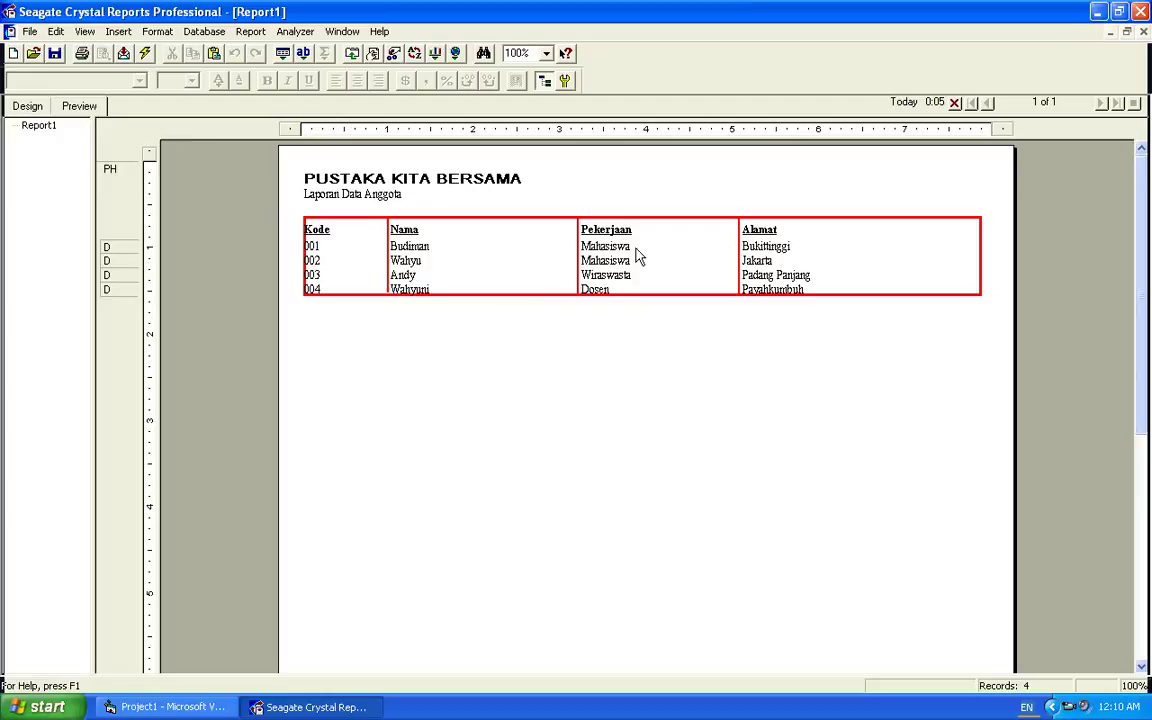
left_click(28, 108)
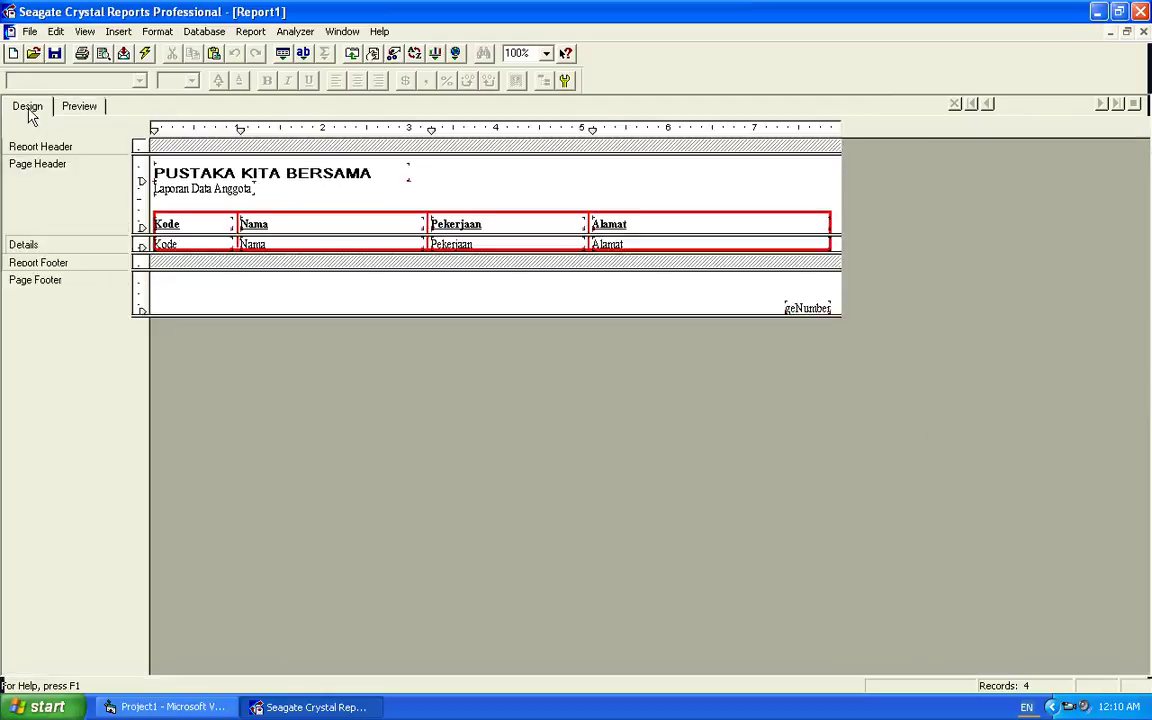
left_click(172, 226)
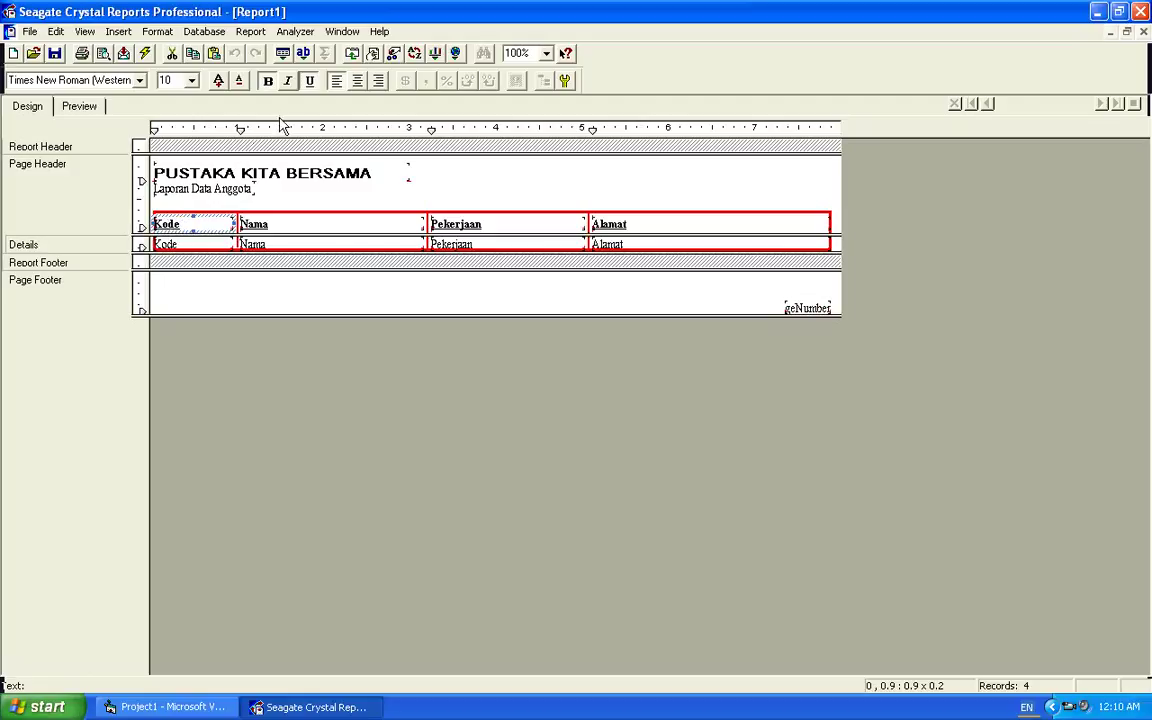
left_click(311, 80)
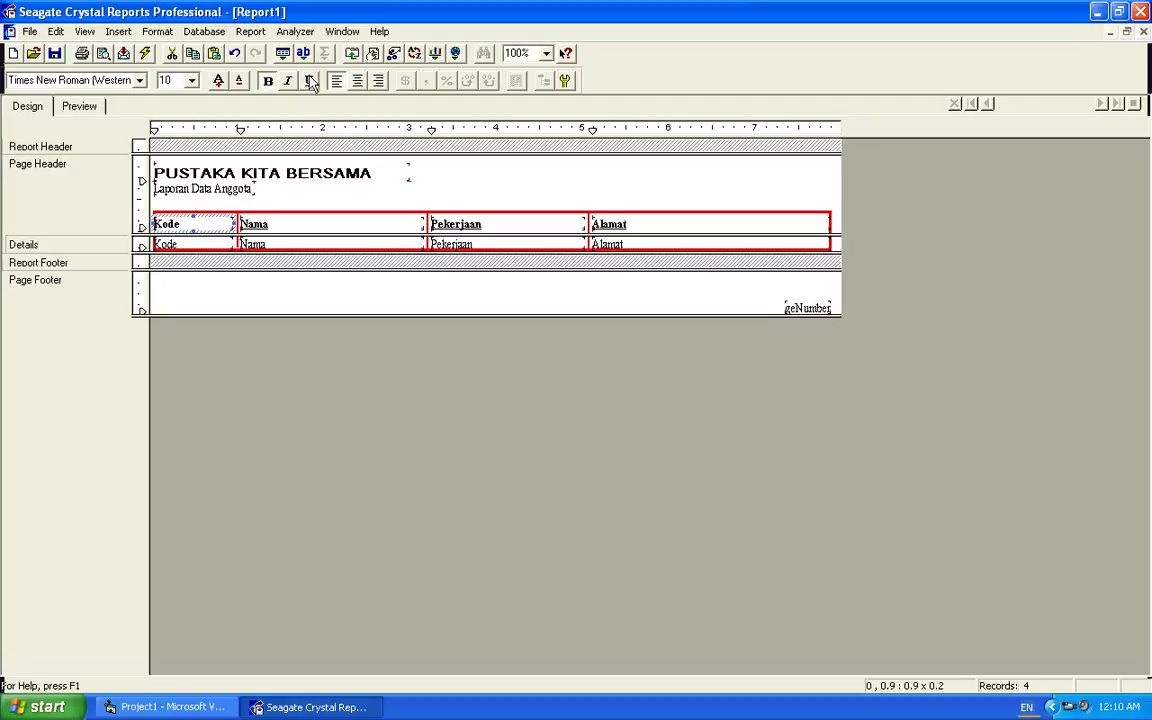
left_click(265, 228)
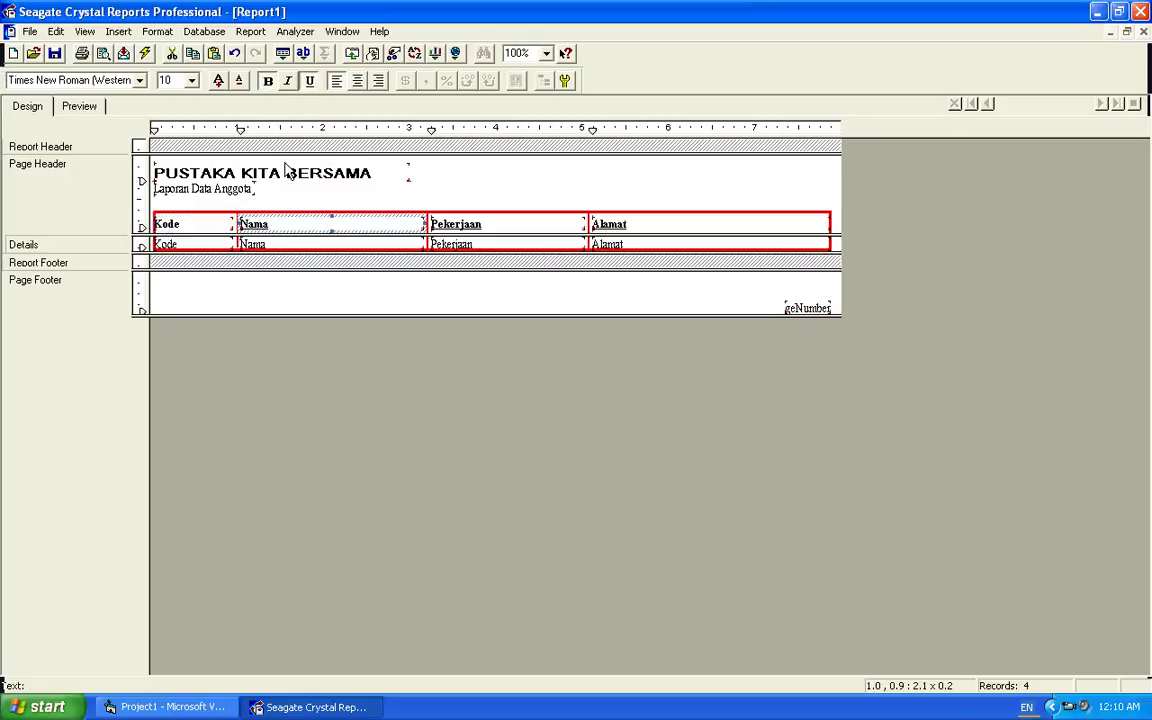
left_click(309, 81)
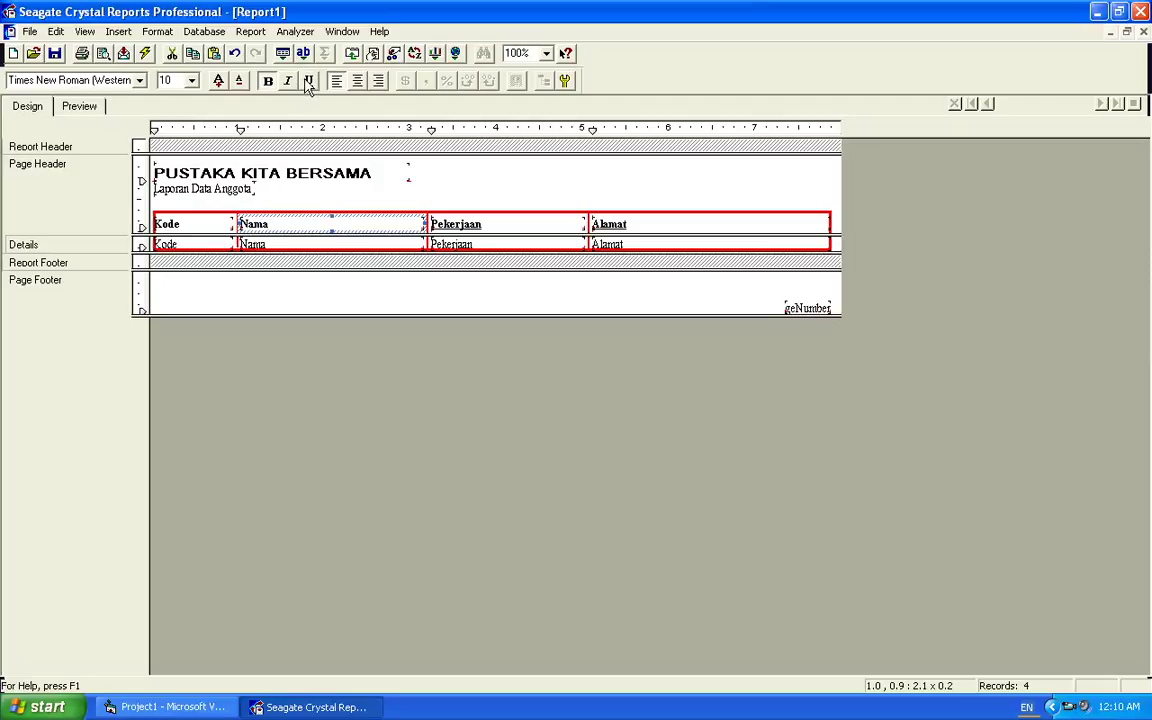
left_click(456, 225)
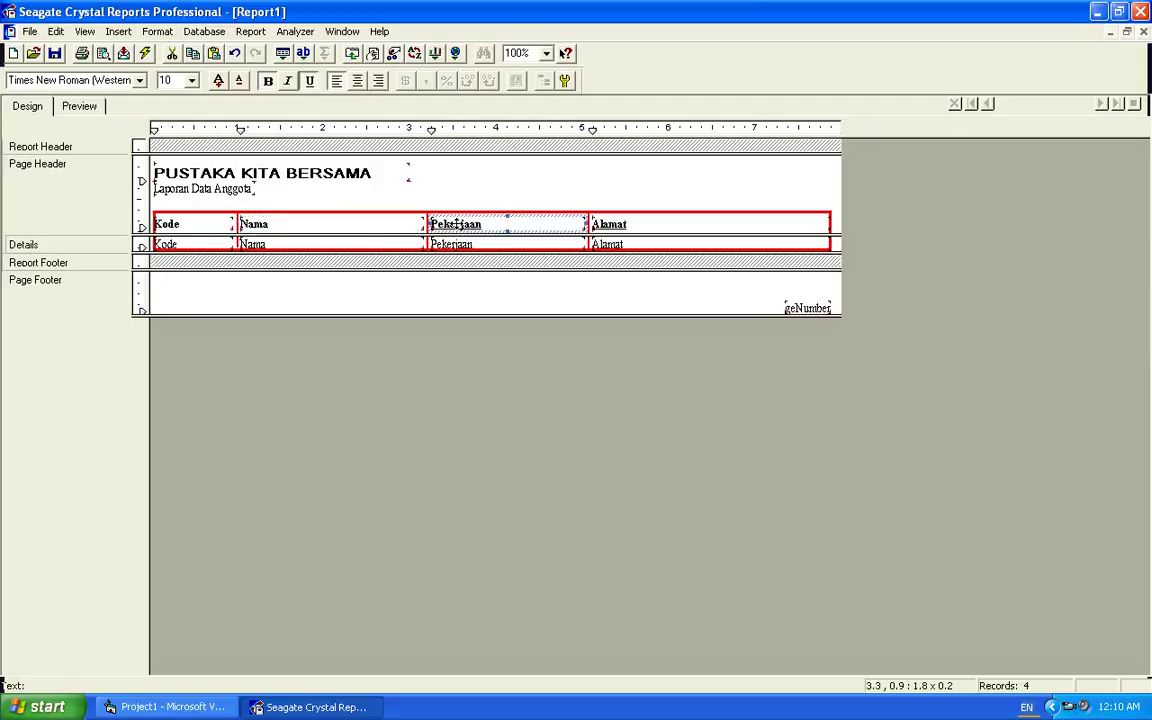
left_click(309, 80)
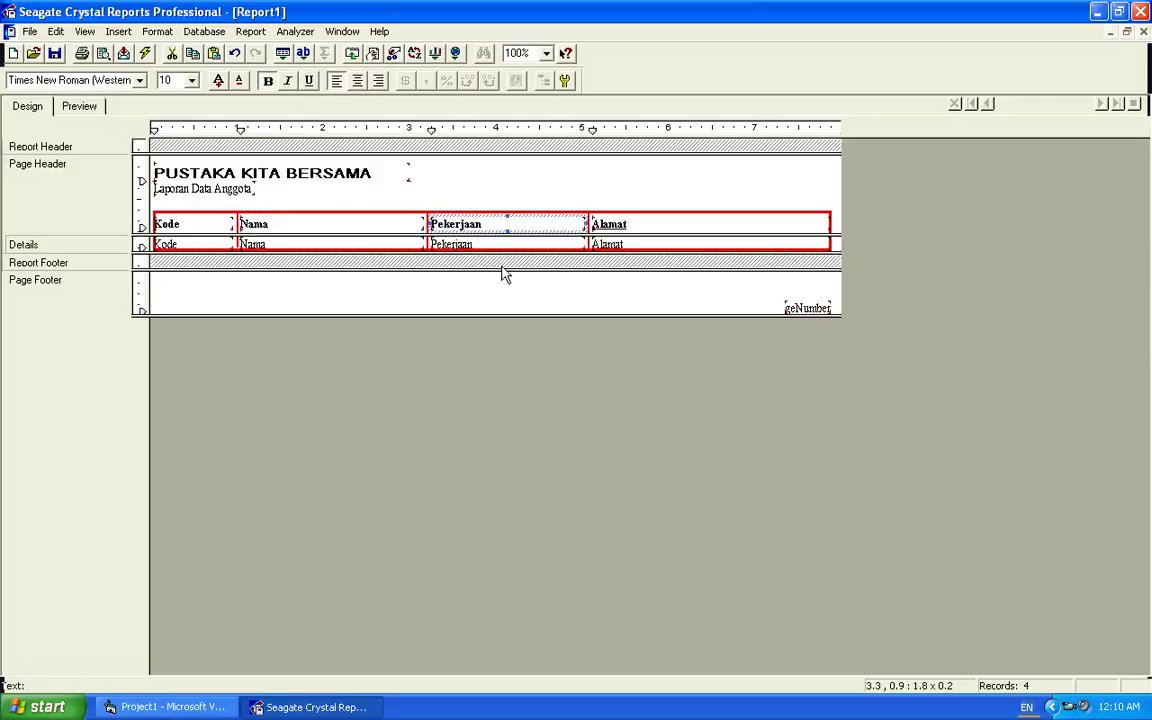
left_click(615, 228)
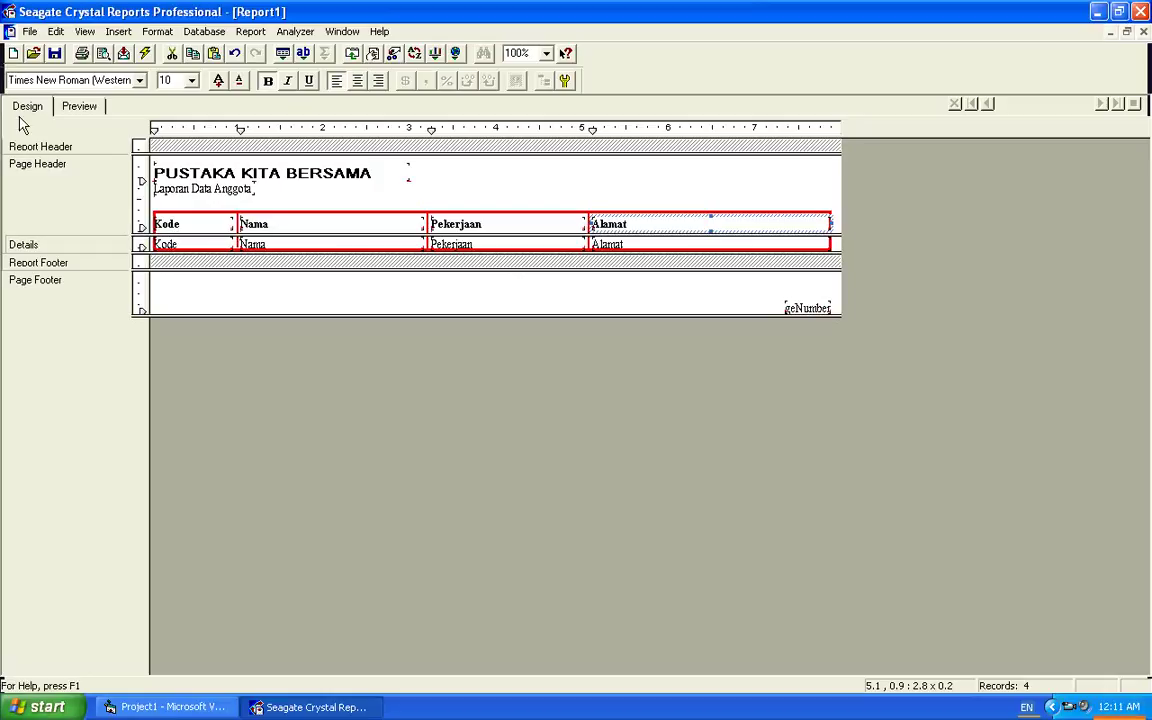
- Draw a horizontal line about 7.9 wide below the column headings in the Page Header, spanning the full table width
left_click(120, 32)
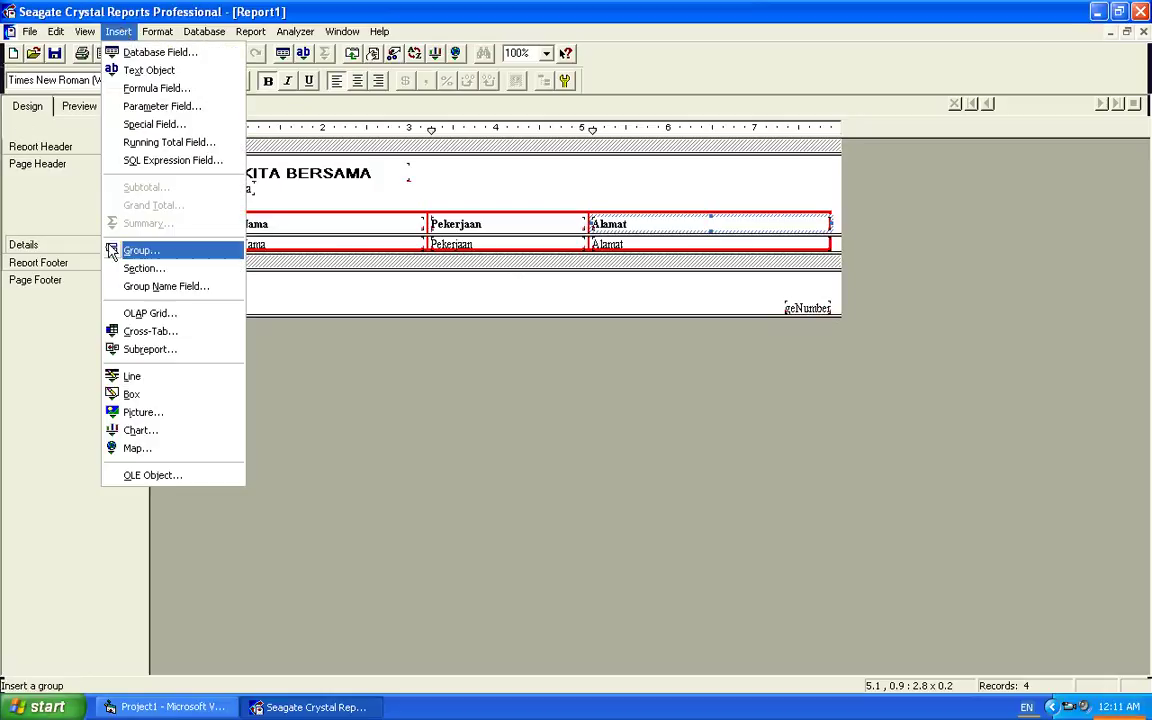
left_click(133, 378)
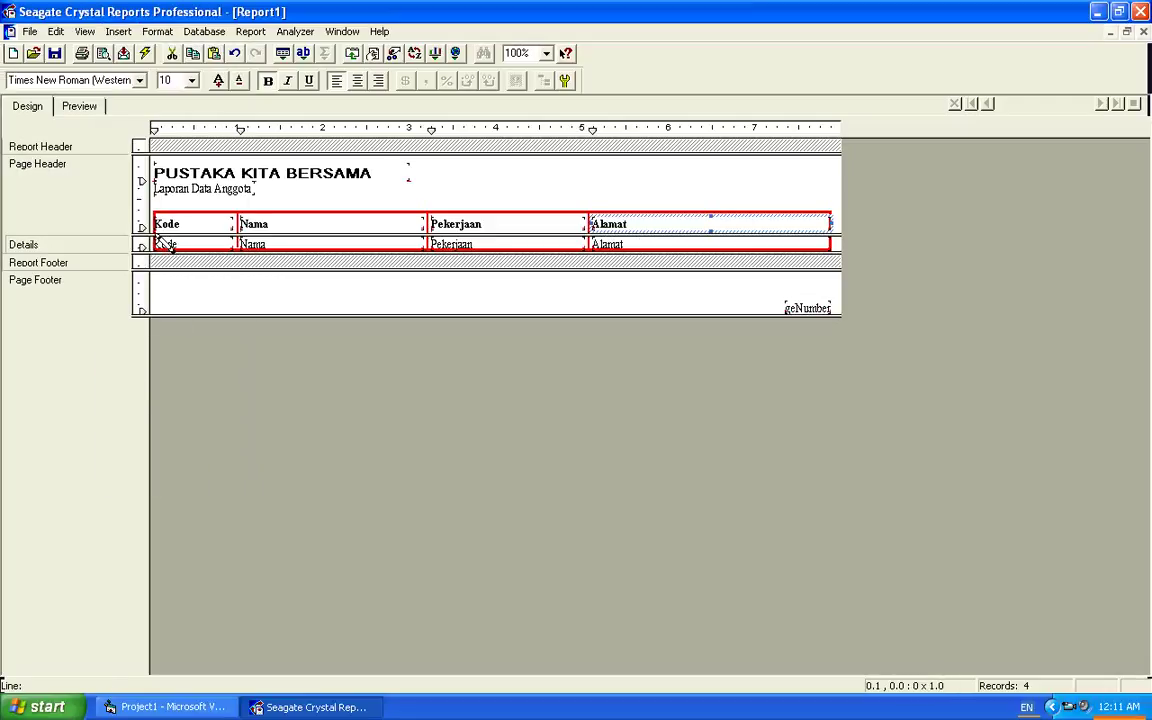
left_click_drag(165, 243, 830, 342)
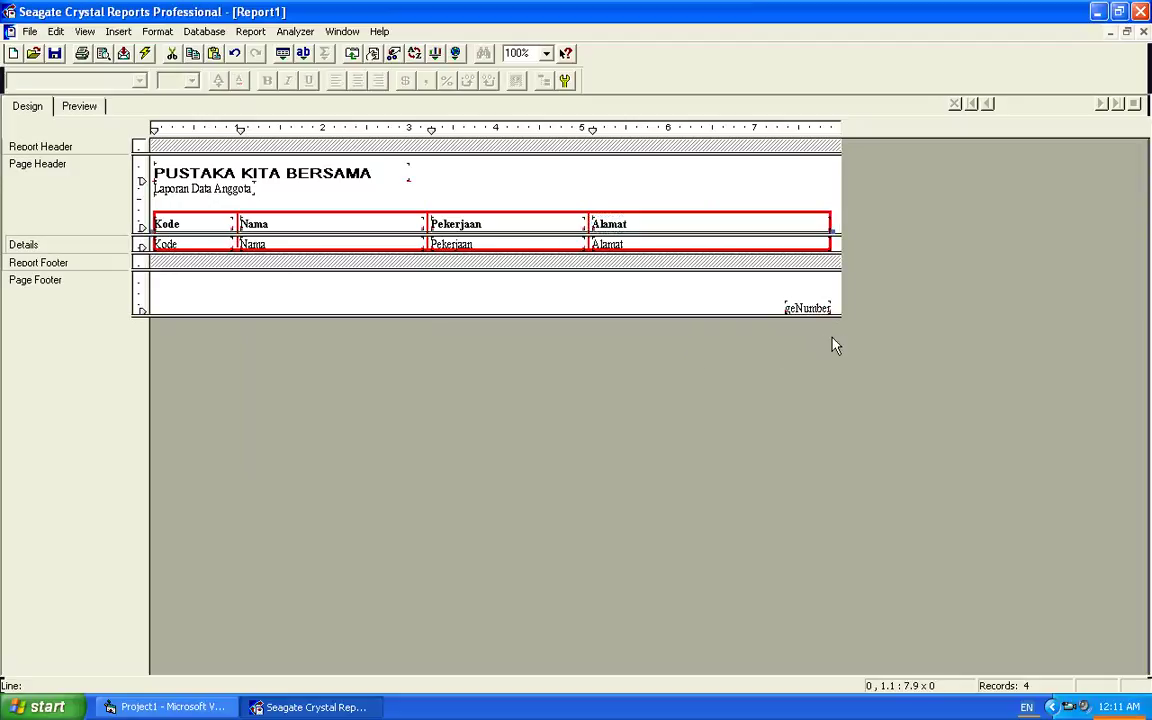
- Format the horizontal line below the column headings in red with a 2 pt width
left_click(157, 31)
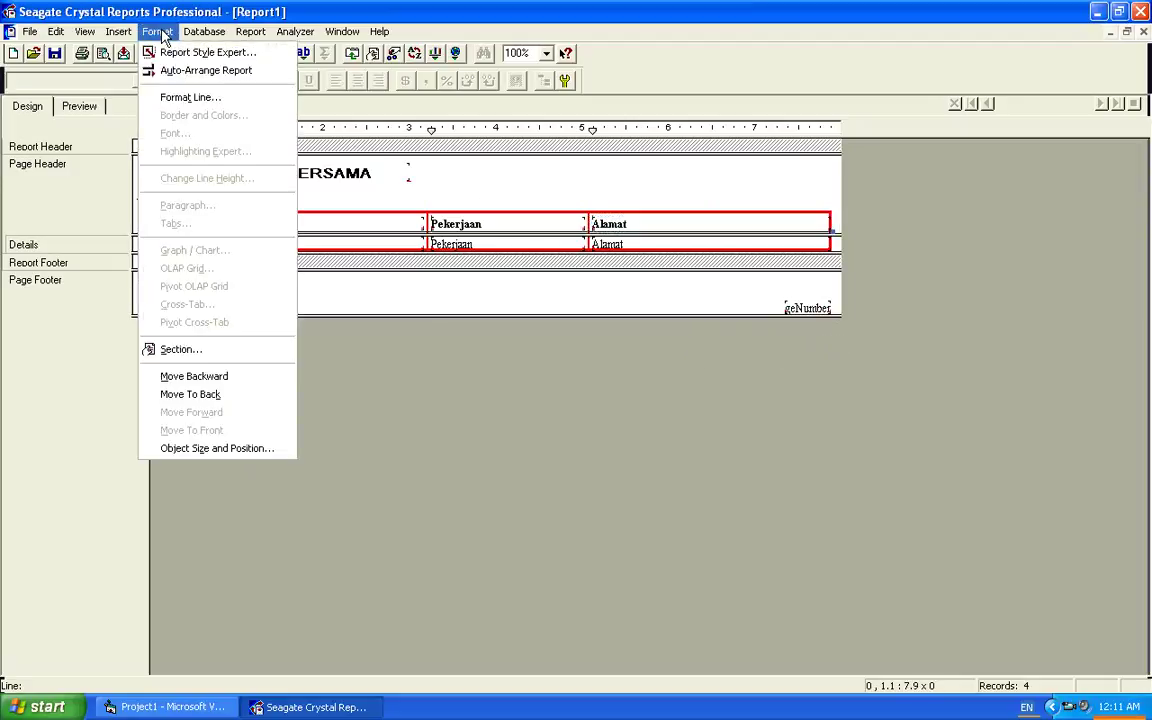
left_click(172, 97)
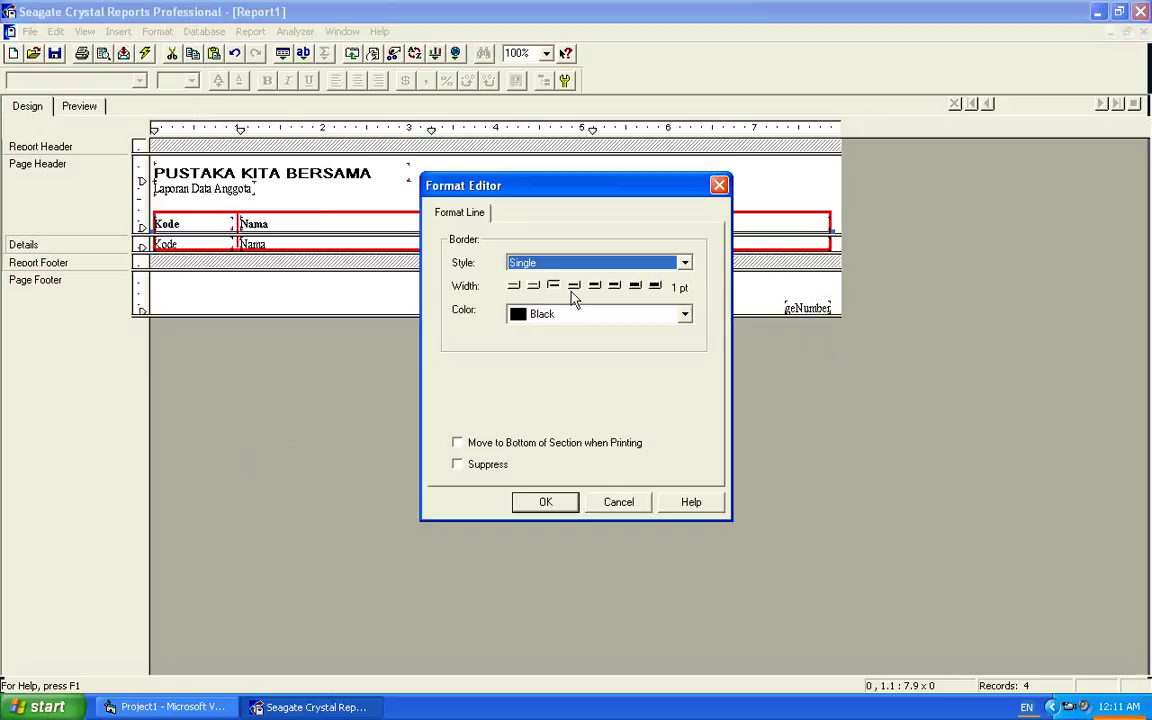
left_click(597, 265)
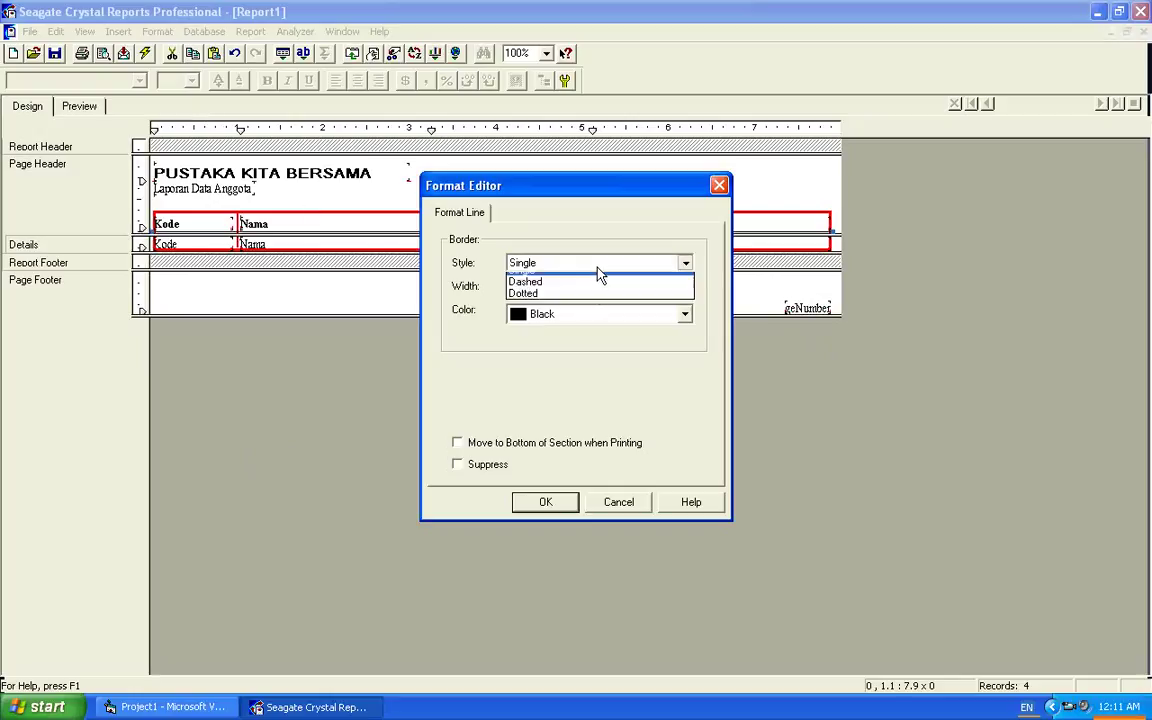
left_click(680, 291)
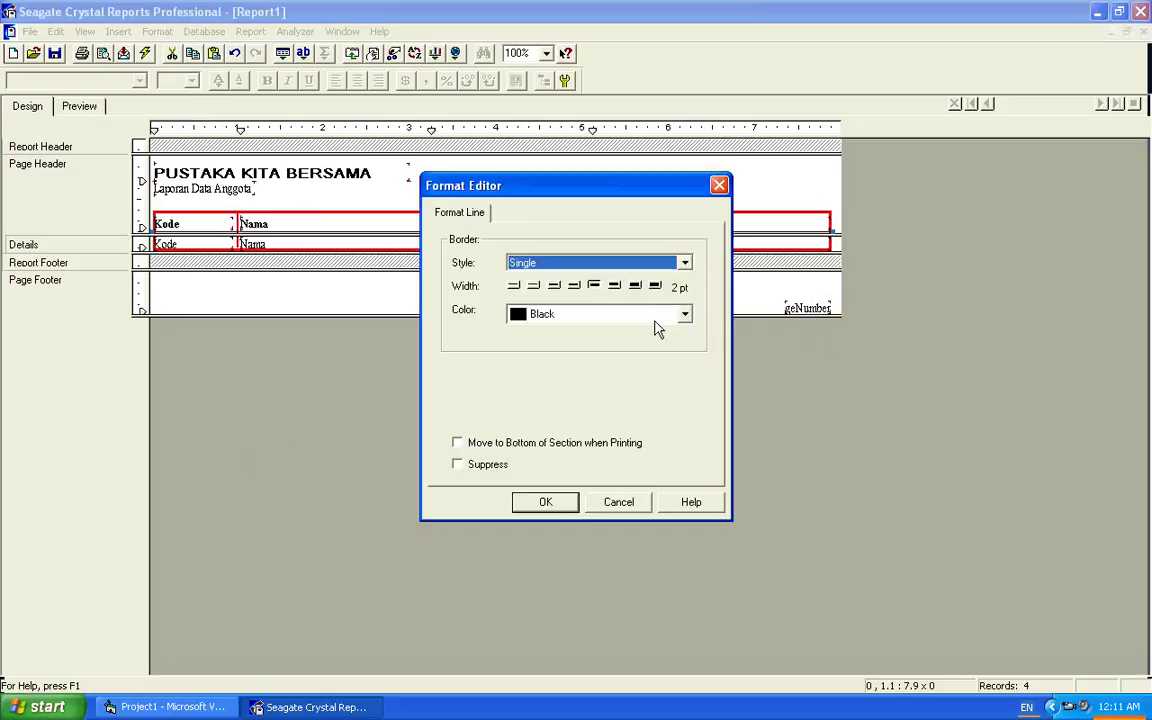
left_click(656, 316)
left_click_drag(686, 357, 679, 420)
left_click(588, 332)
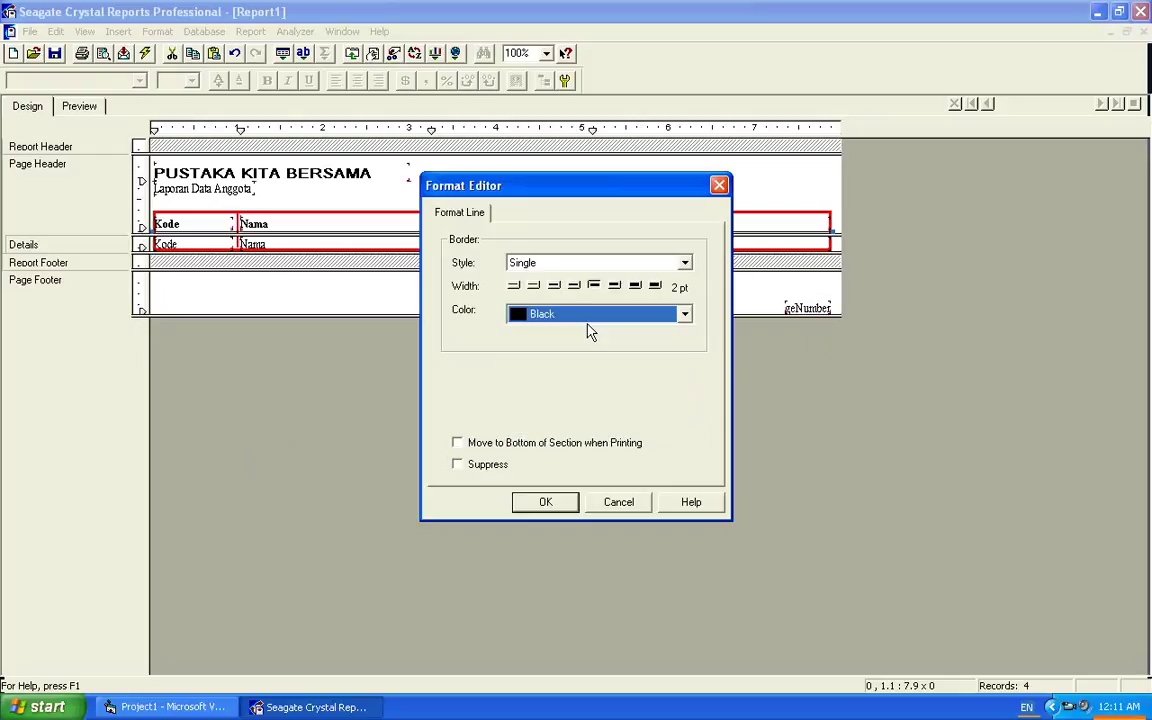
left_click(597, 318)
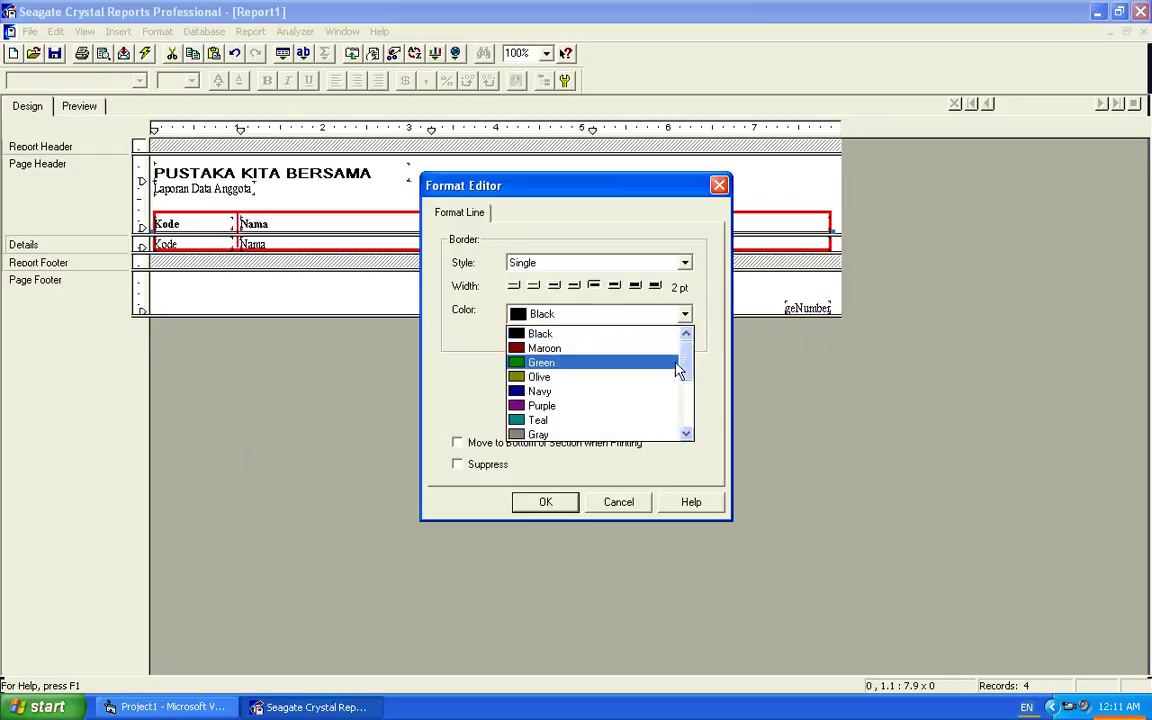
left_click_drag(686, 366, 676, 437)
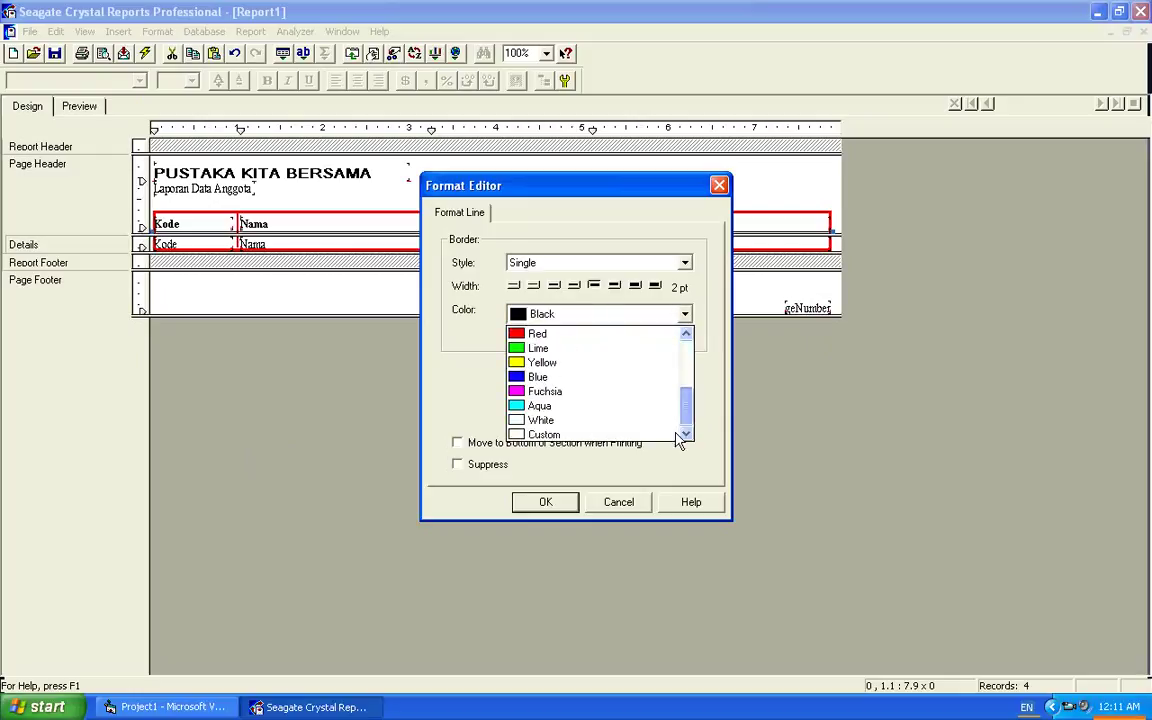
left_click(592, 333)
left_click(537, 501)
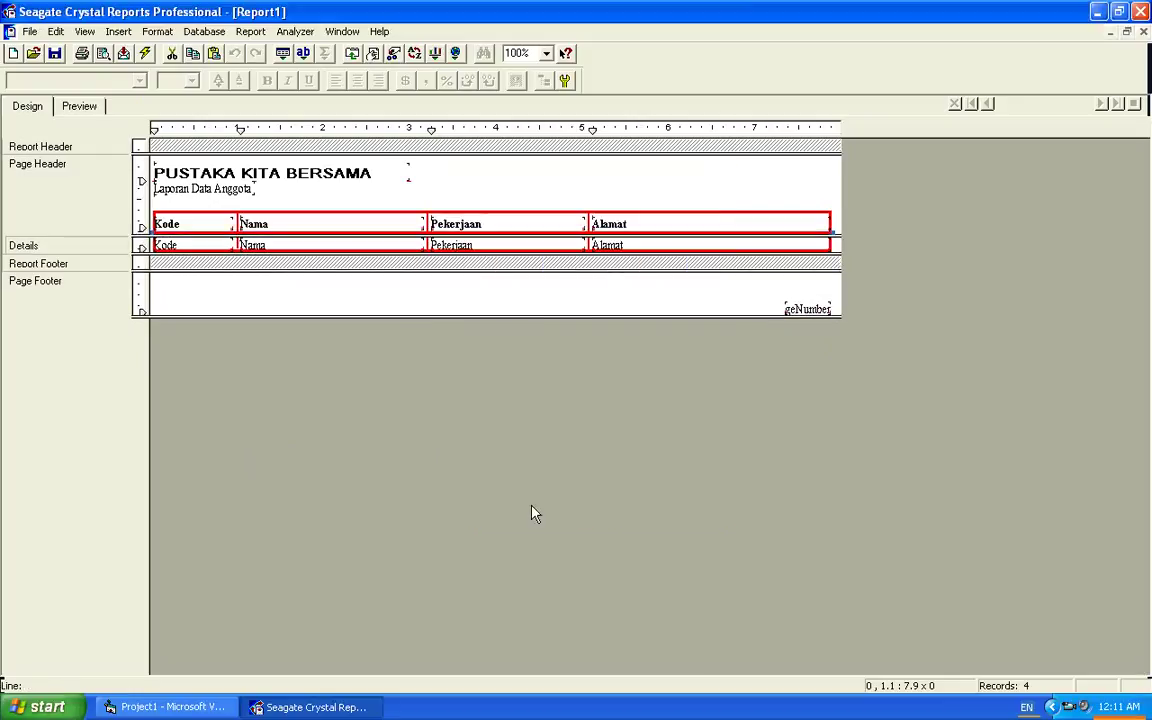
- Preview the report to check the table borders and heading line, and return to the design
left_click(90, 112)
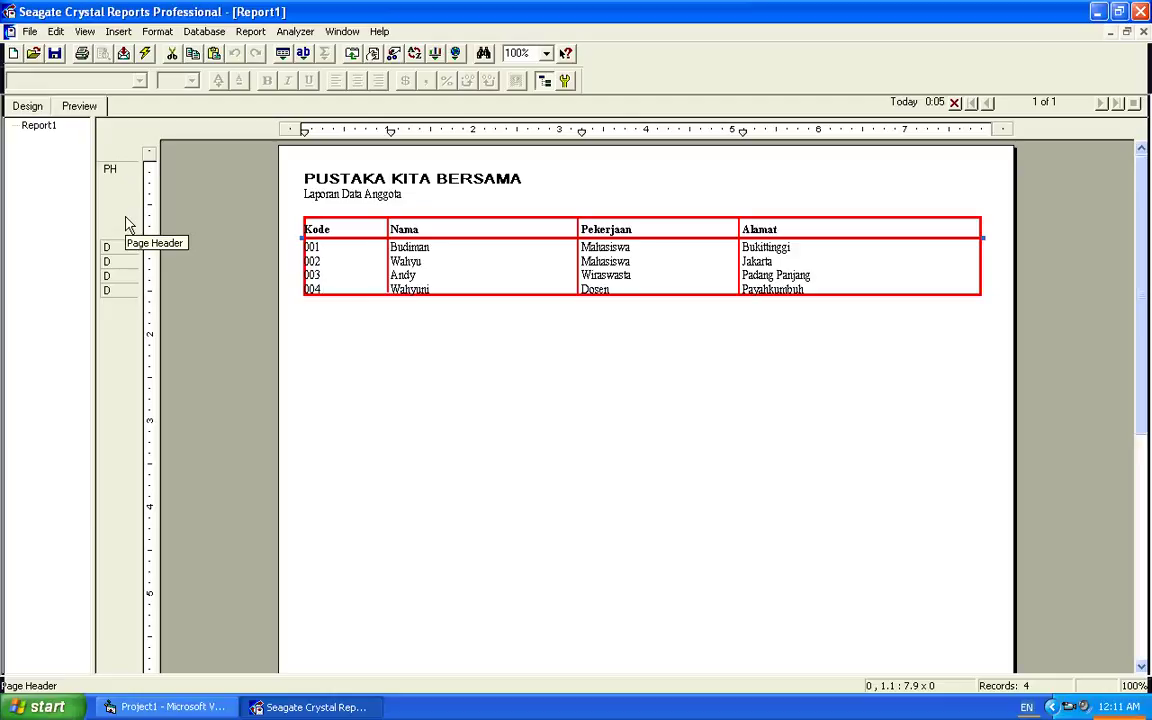
left_click(313, 366)
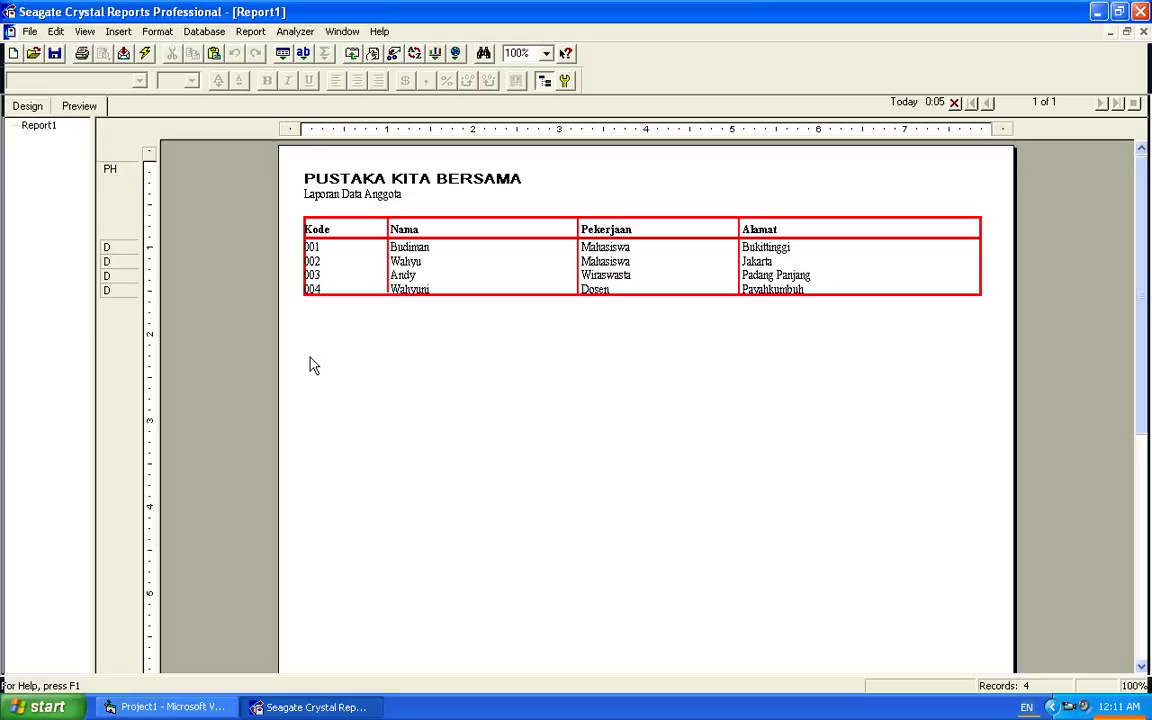
left_click(28, 106)
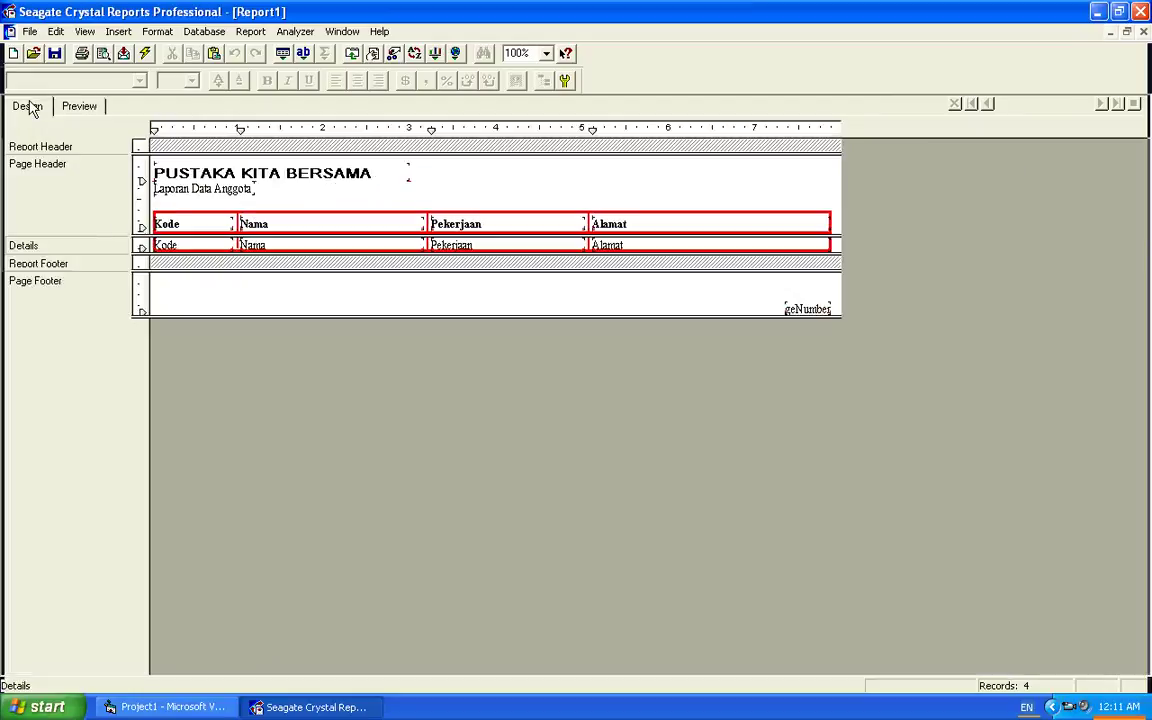
- Start saving the report and set the save location to the tutorial folder inside My Documents\tutorial\tutor2
left_click(55, 55)
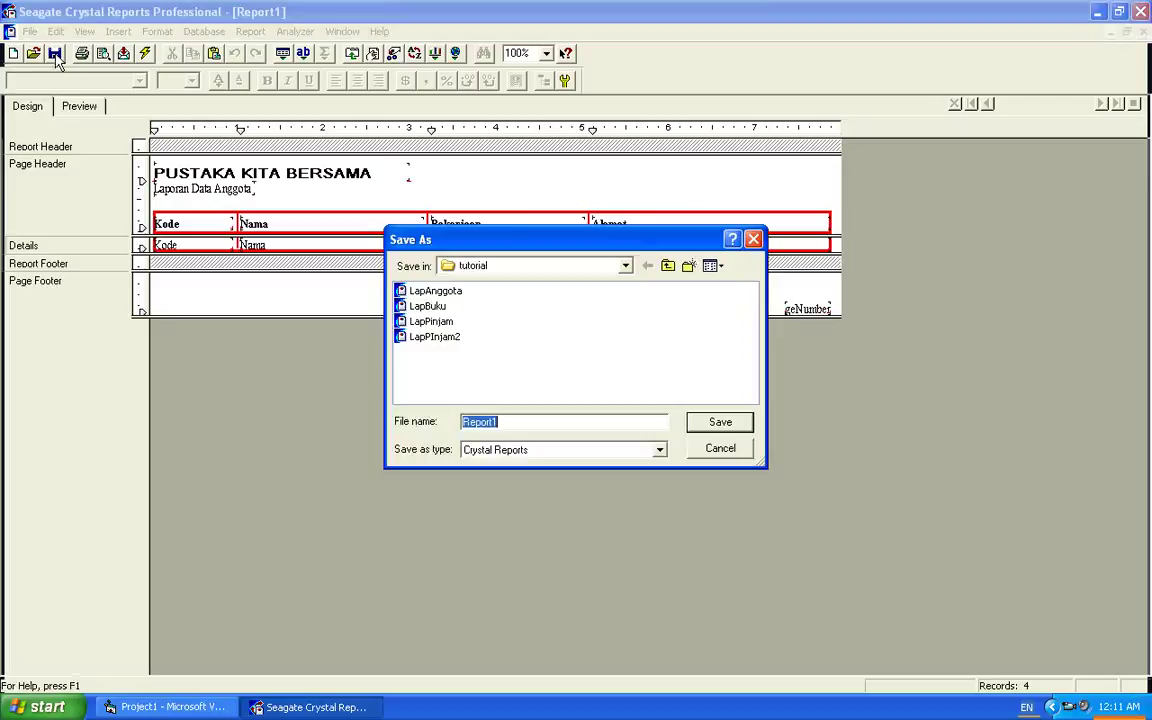
left_click(500, 268)
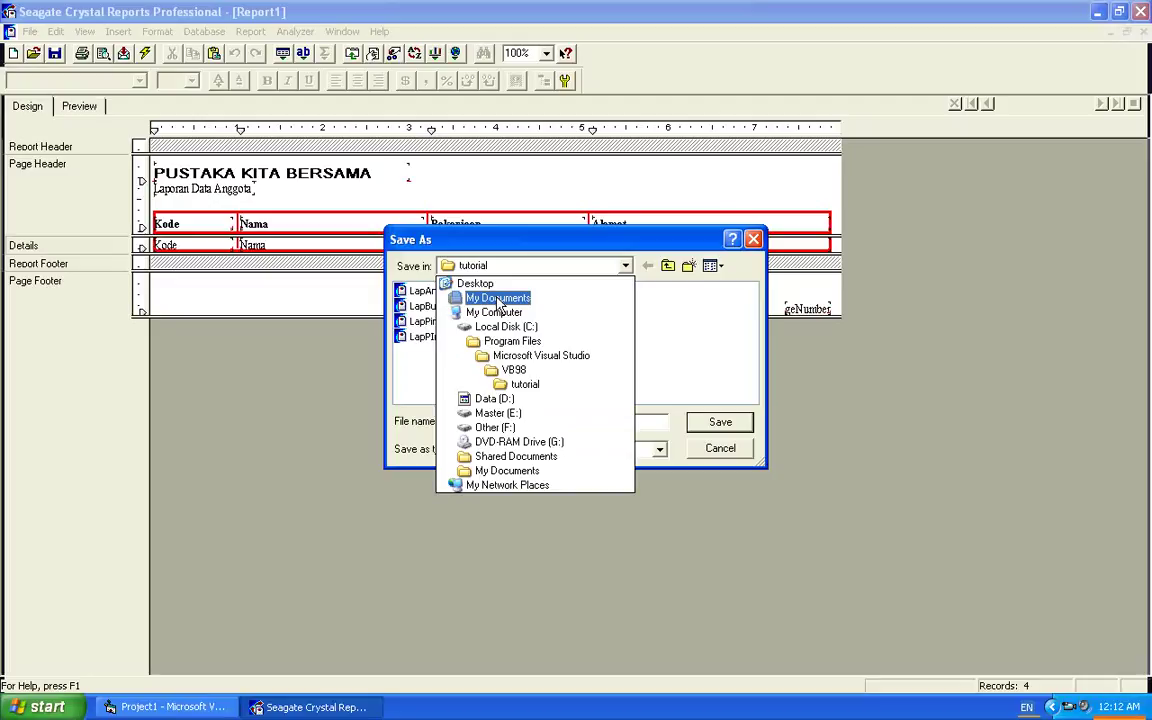
left_click(498, 298)
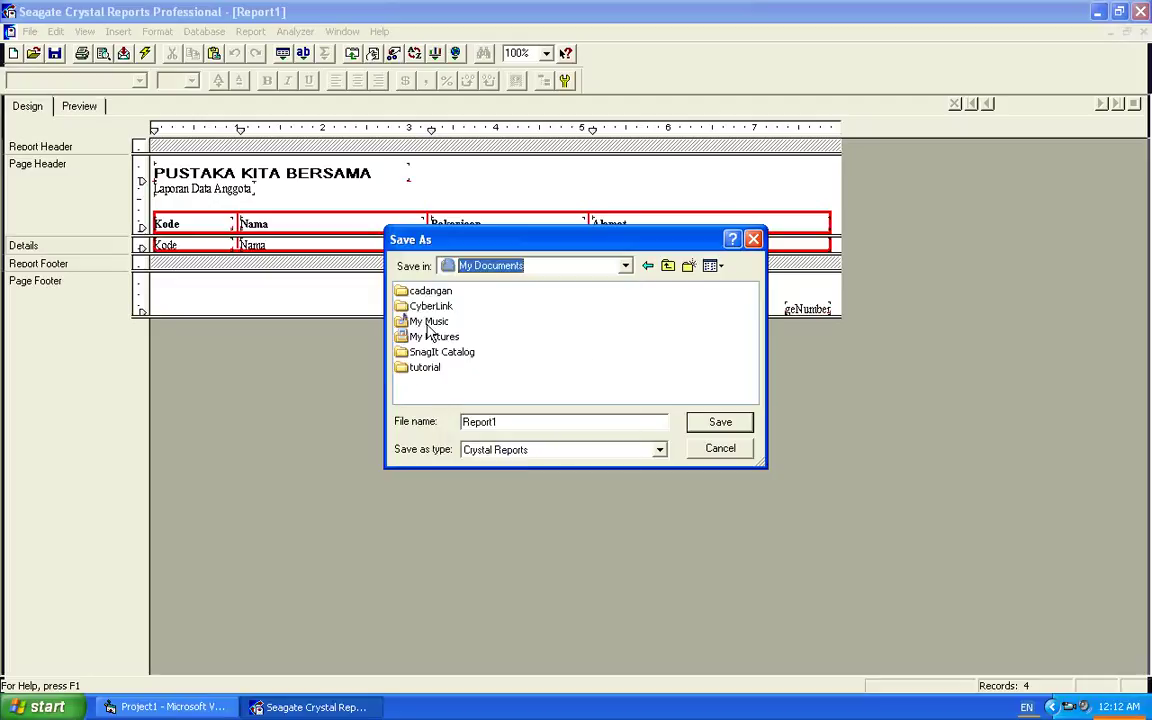
double_click(424, 368)
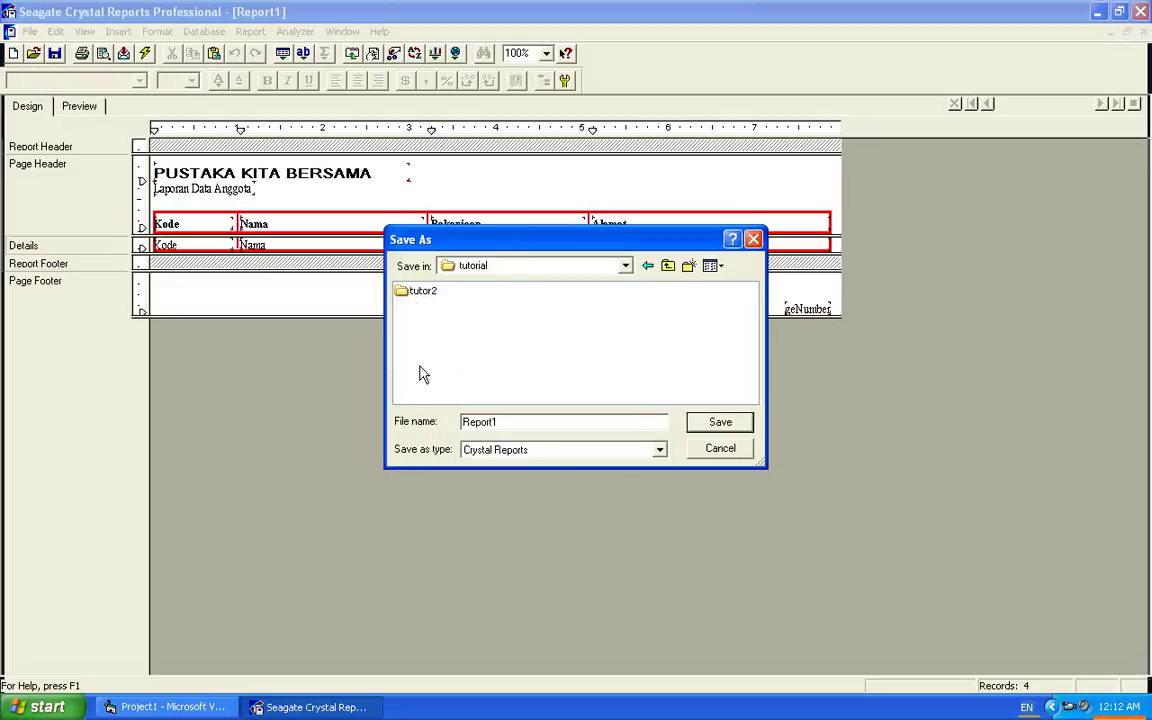
double_click(424, 291)
double_click(431, 292)
- Save the report under the file name LapAnggota and close Crystal Reports to return to the Visual Basic project
key("BackSpace")
key("BackSpace")
key("BackSpace")
key("BackSpace")
key("BackSpace")
key("BackSpace")
key("BackSpace")
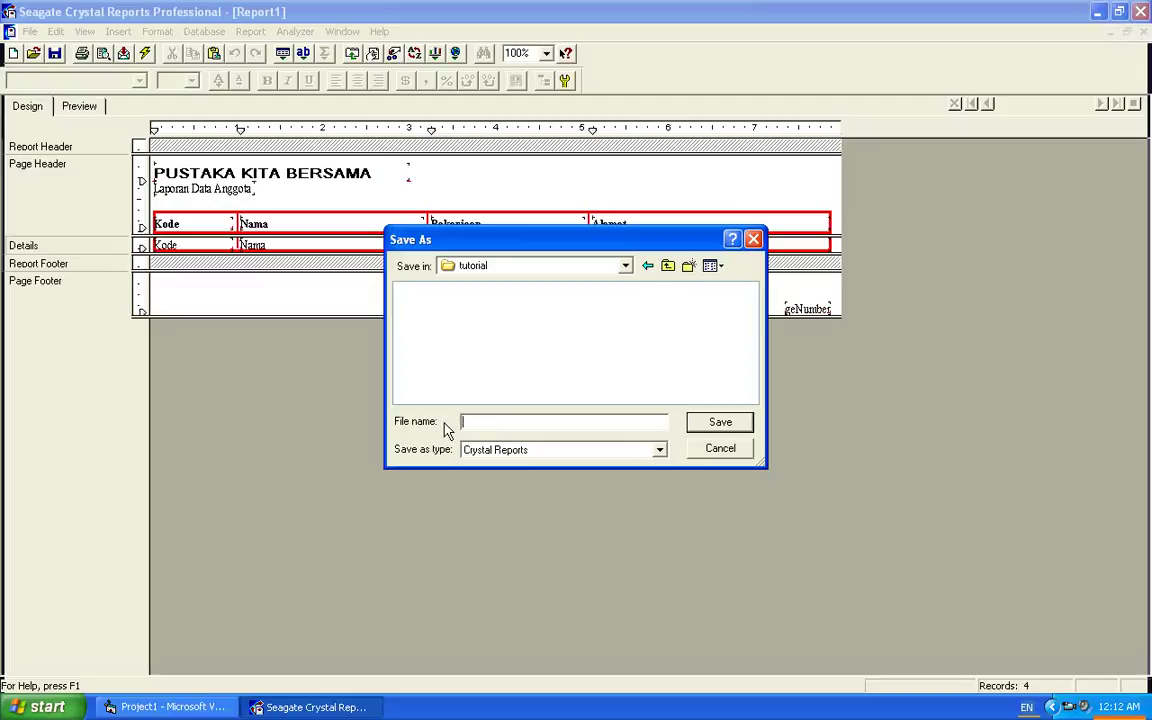
type("LapAnggota")
left_click(720, 423)
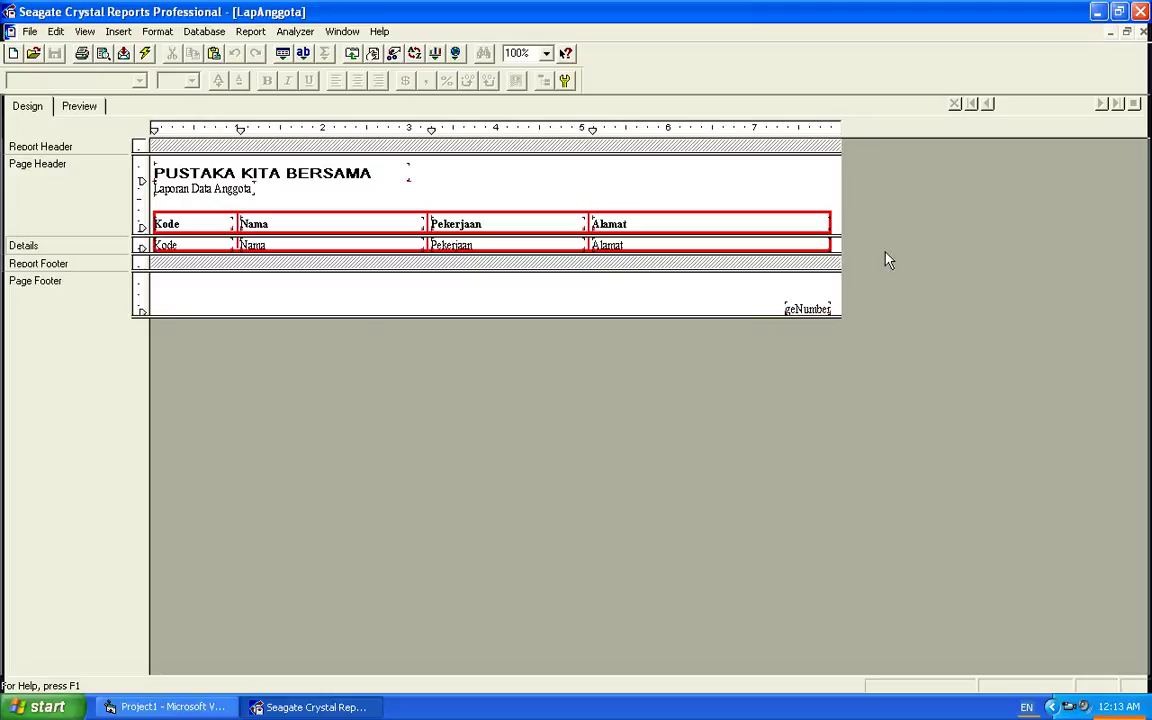
left_click(1141, 12)
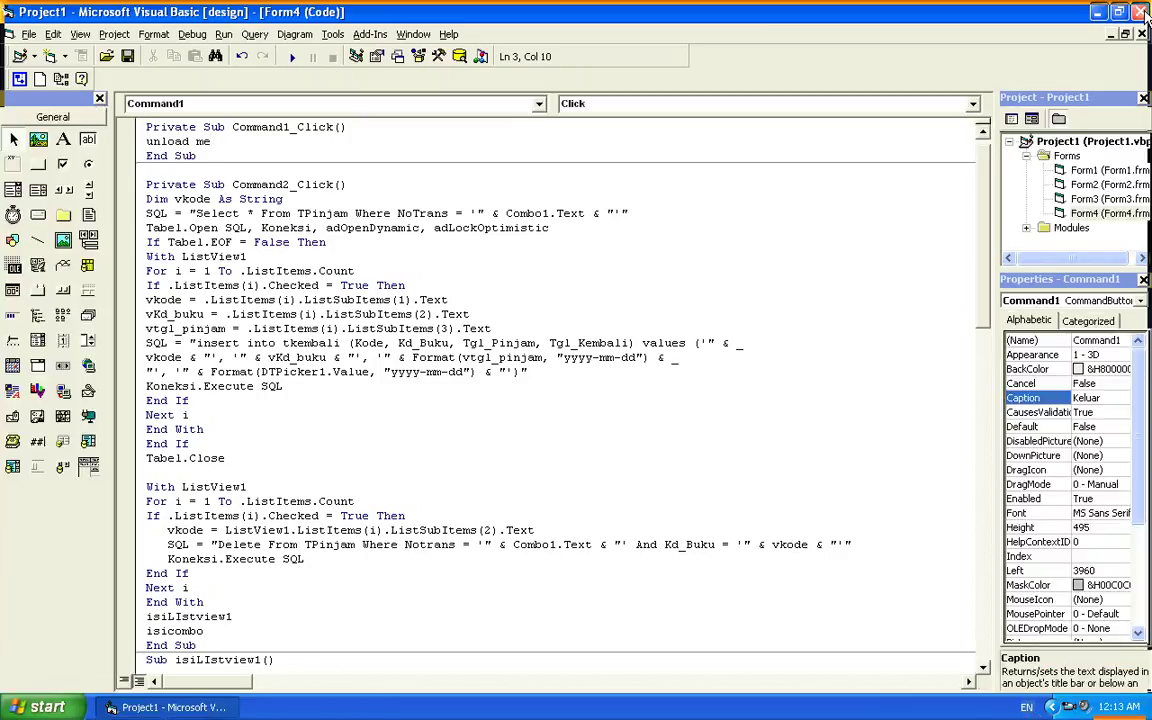